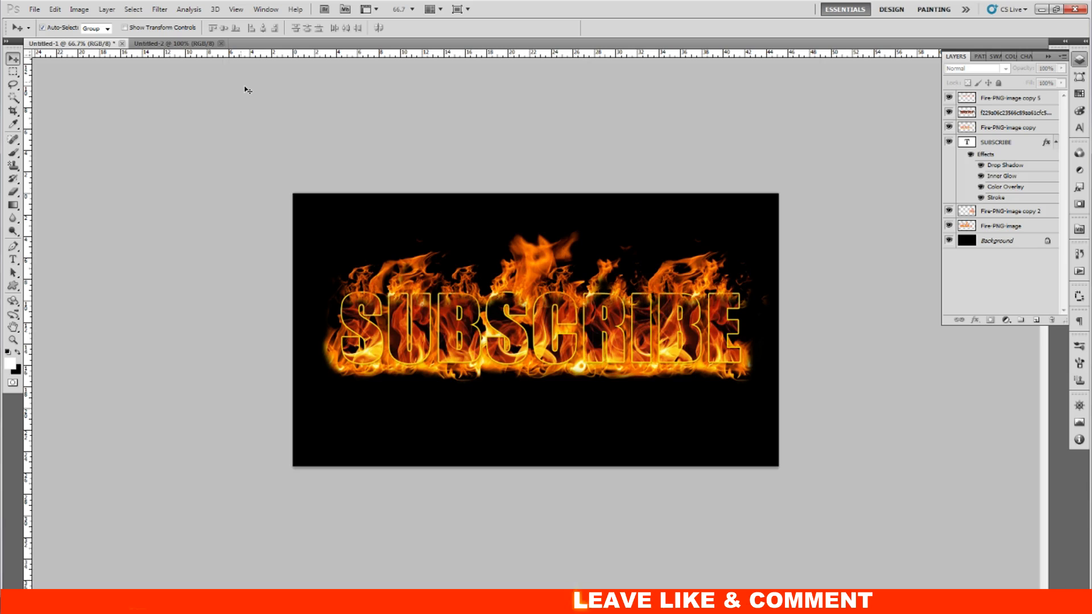
- Switch from the finished fire-text example to the blank Untitled-2 document
left_click(199, 43)
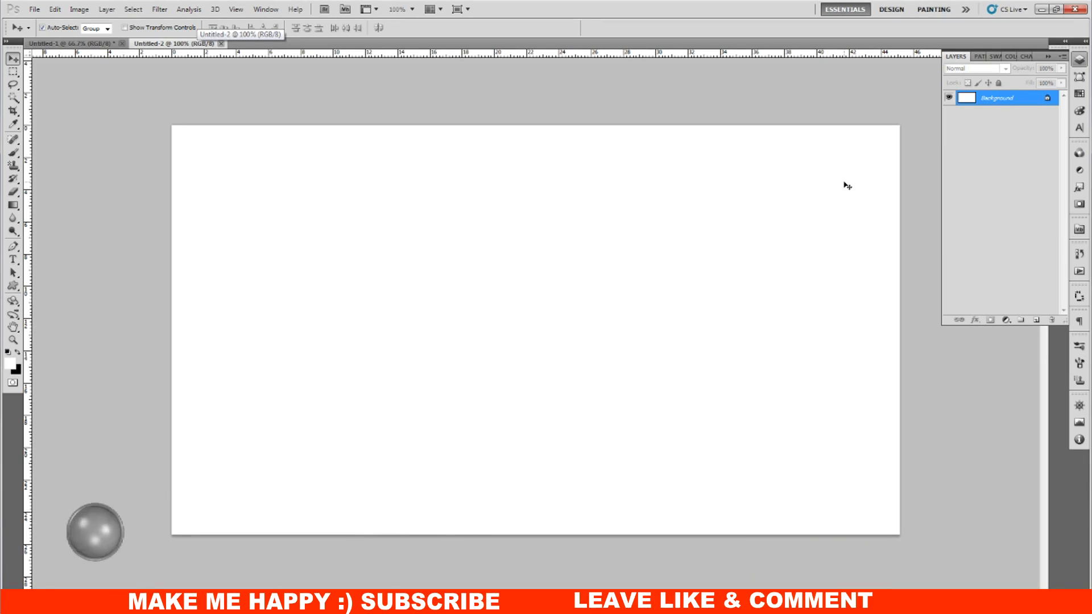
- Make black the foreground colour and fill the Untitled-2 background with it
left_click(18, 354)
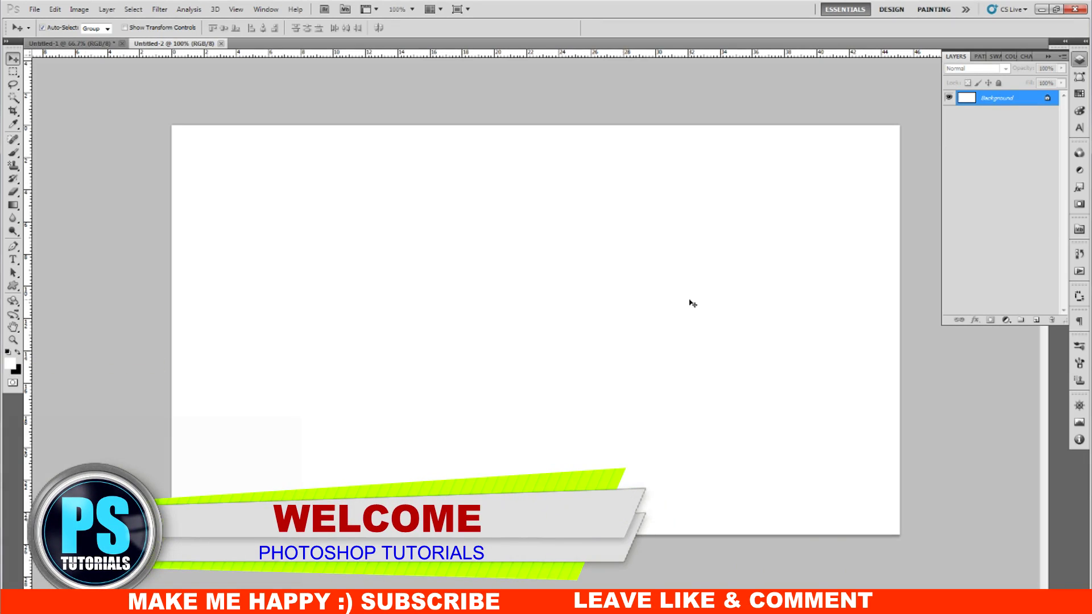
key("ctrl+BackSpace")
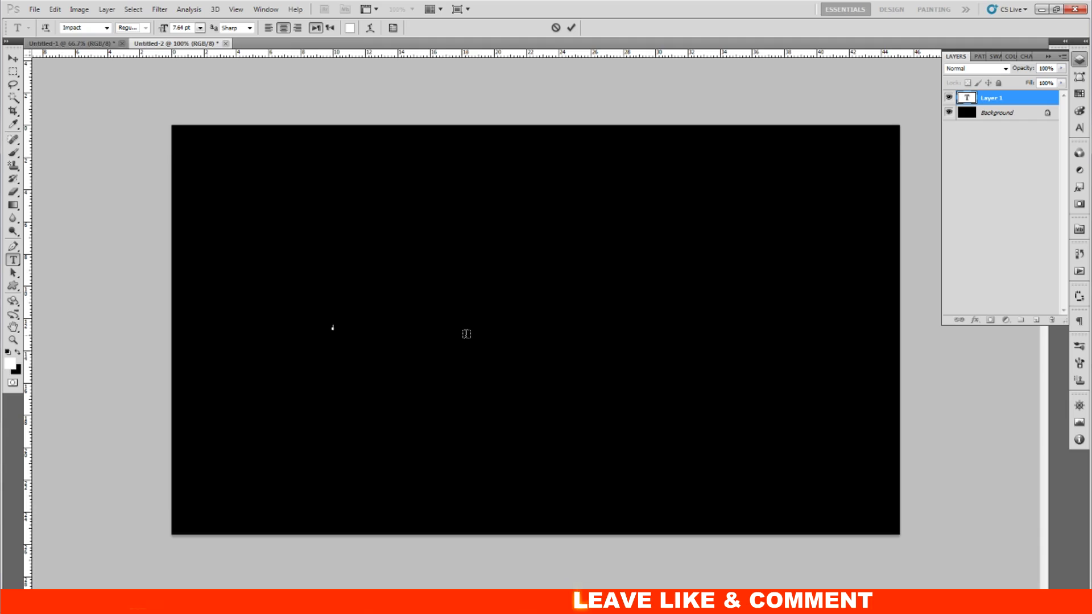
- Finish typing SUBSCRIBE, then scale the white text up and centre it on the canvas
type("ext")
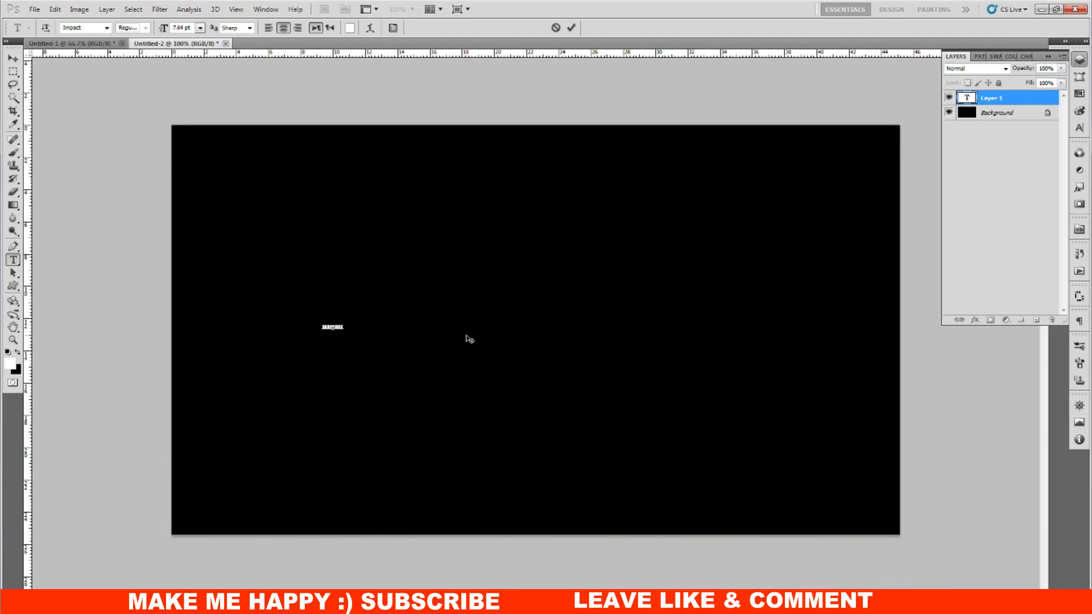
left_click(12, 59)
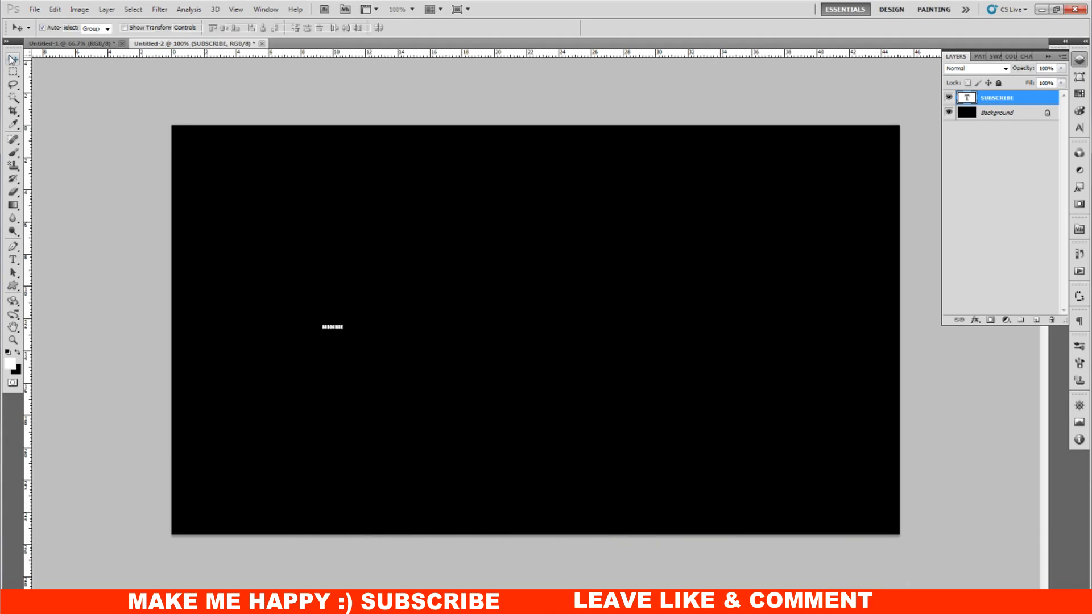
key("ctrl+t")
left_click_drag(437, 286, 794, 181)
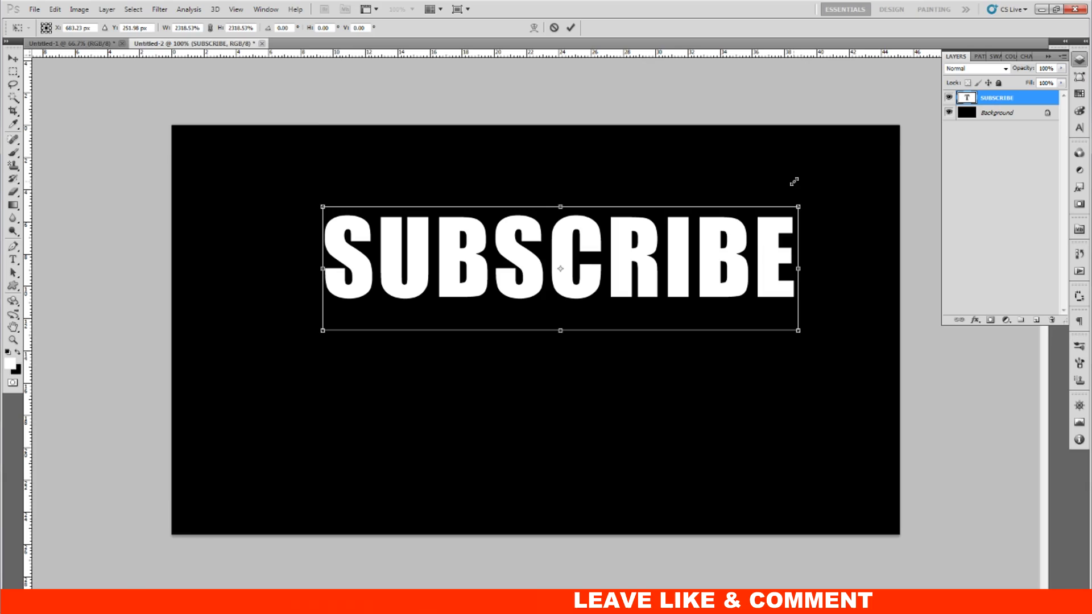
mouse_move(761, 317)
left_mouse_down()
mouse_move(745, 398)
mouse_move(742, 361)
left_mouse_up()
mouse_move(774, 277)
left_mouse_down()
mouse_move(802, 254)
mouse_move(795, 261)
left_mouse_up()
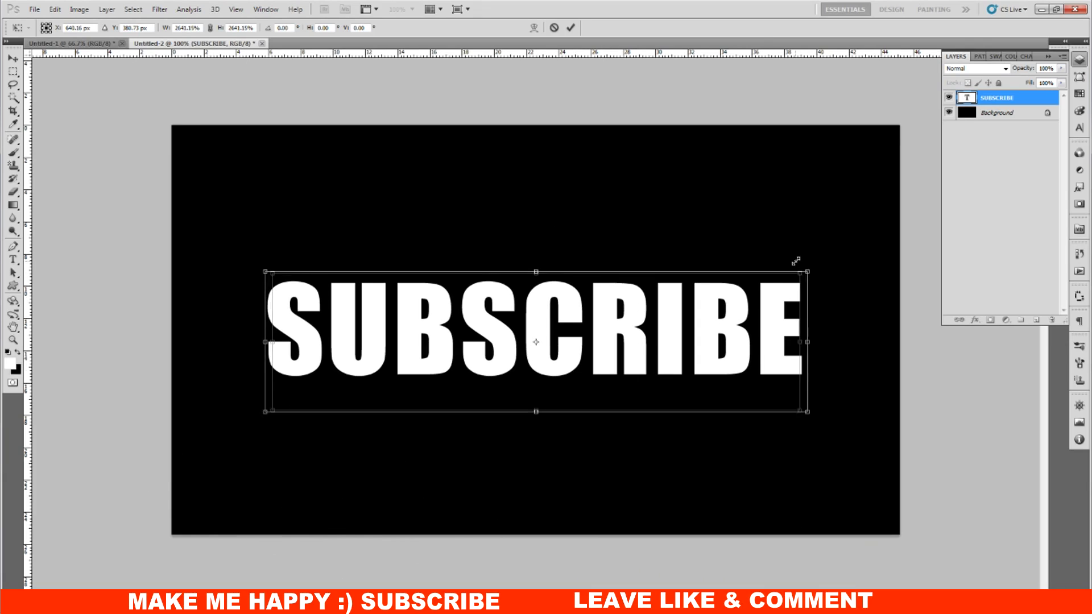
key("Return")
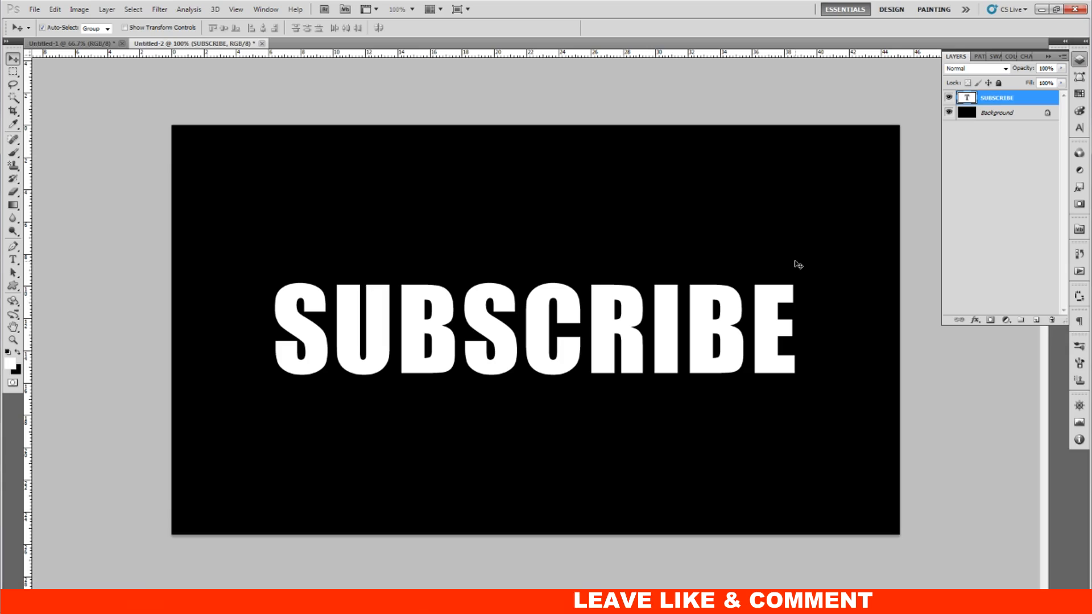
left_click(1044, 10)
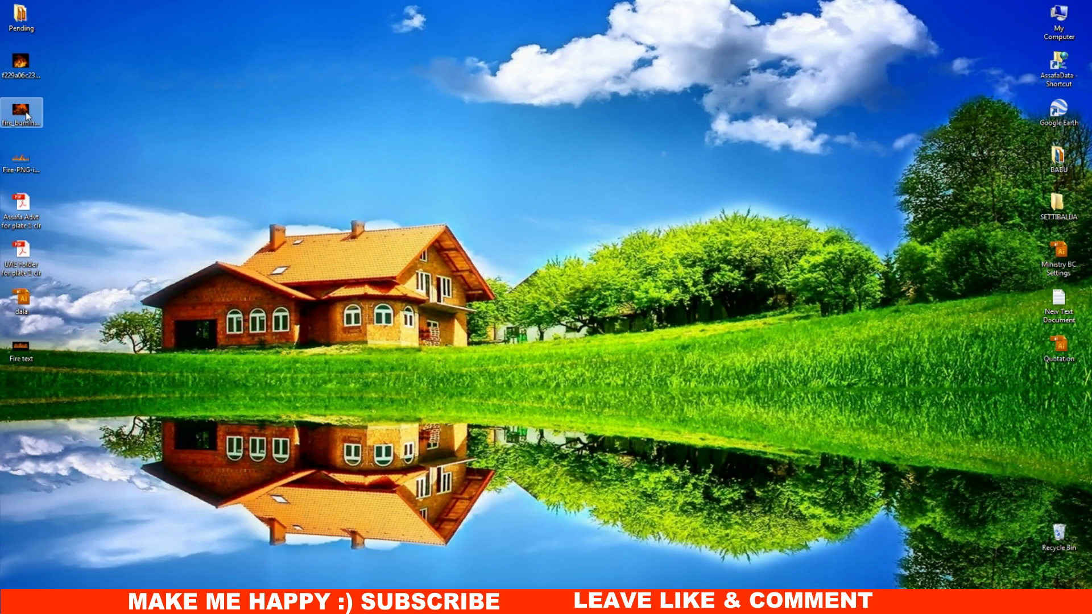
- Select both fire images on the desktop and drag them onto the Photoshop canvas
left_click(21, 64)
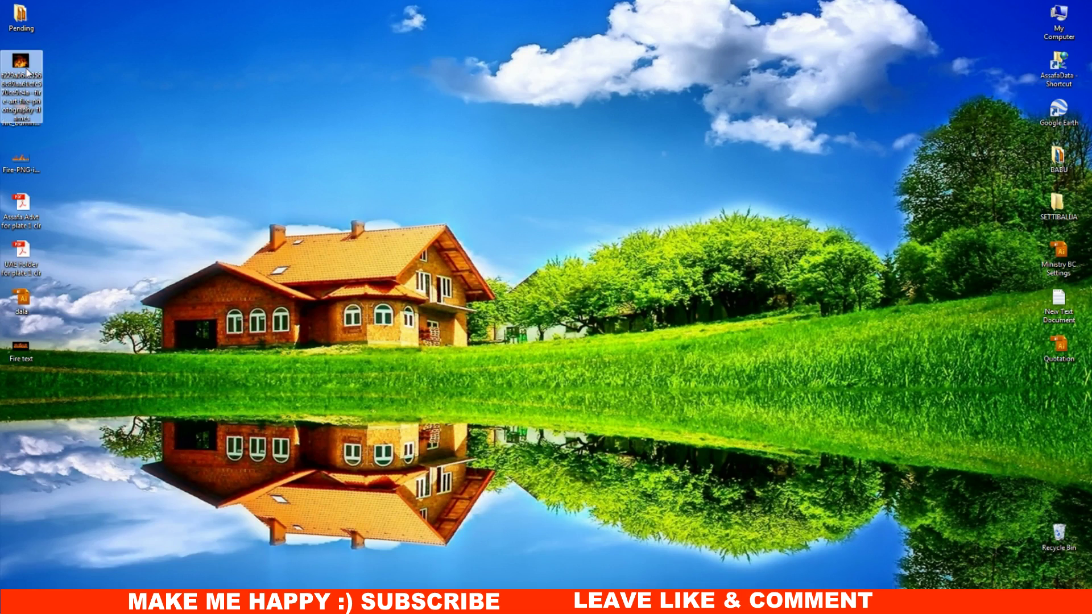
left_click(25, 171, "ctrl")
left_click_drag(24, 171, 441, 317)
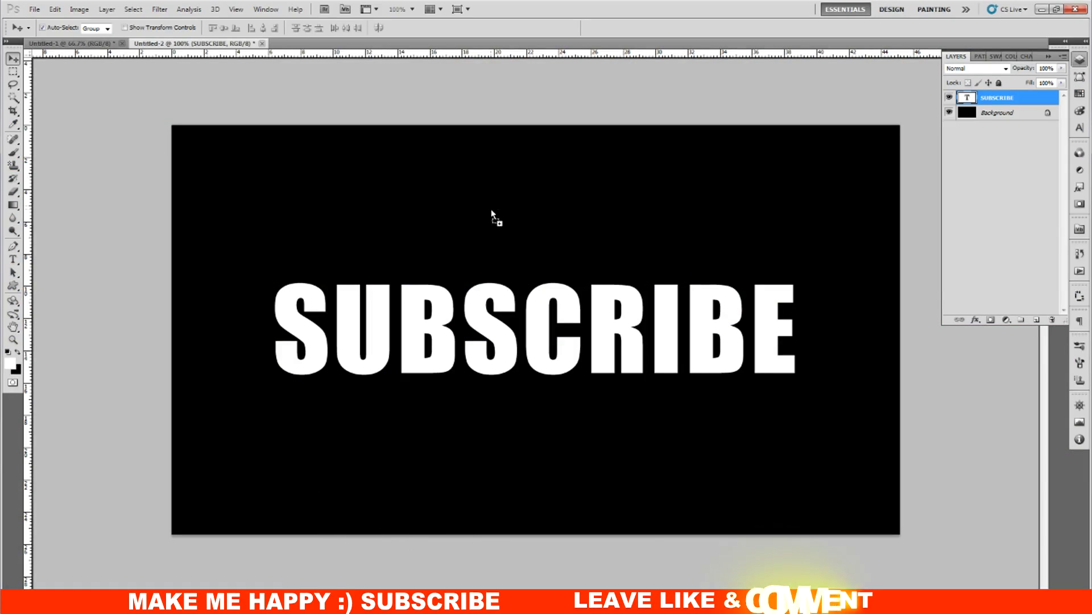
left_click_drag(491, 195, 491, 210)
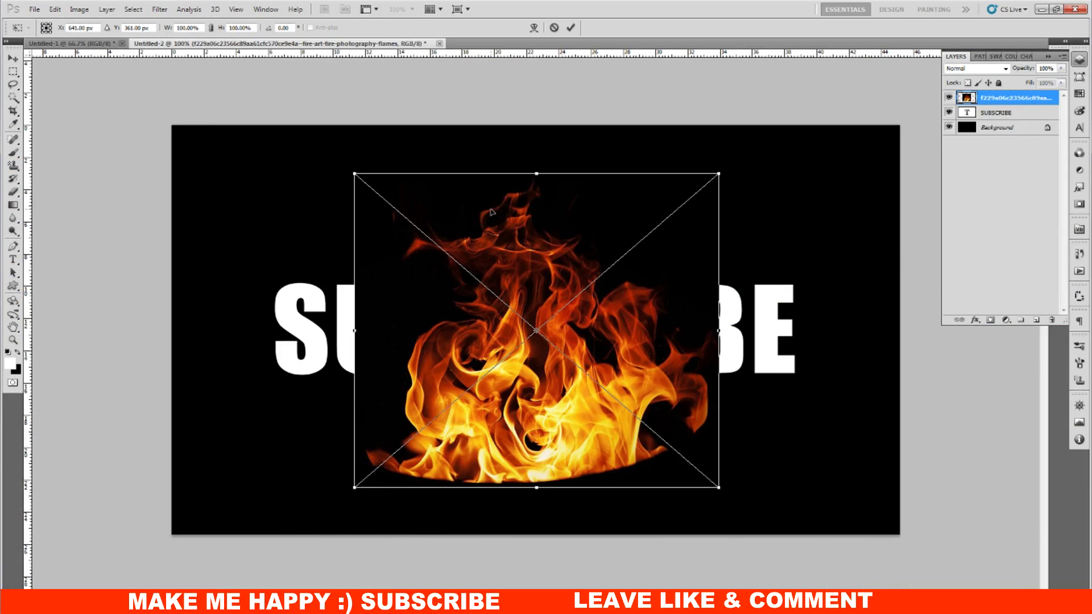
- Place both fire images as they are and rasterize each flame layer
key("Return")
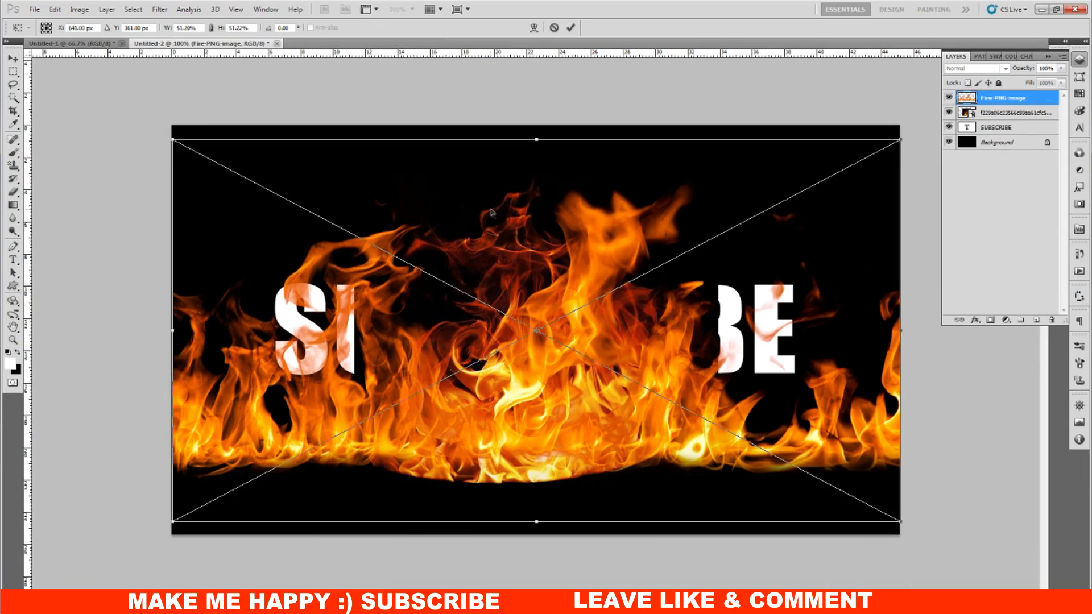
key("Return")
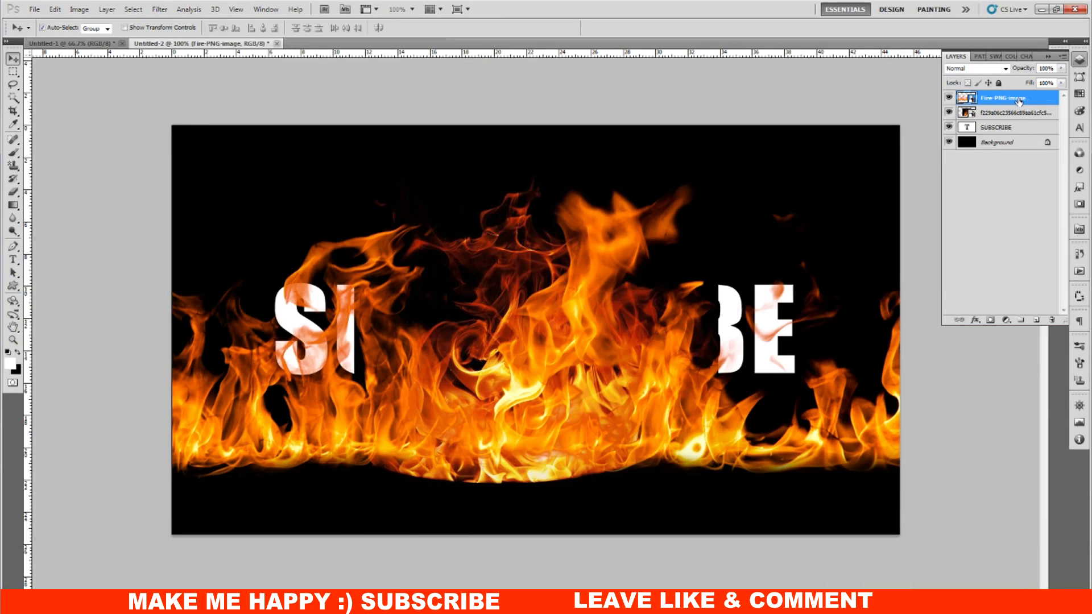
right_click(1017, 101)
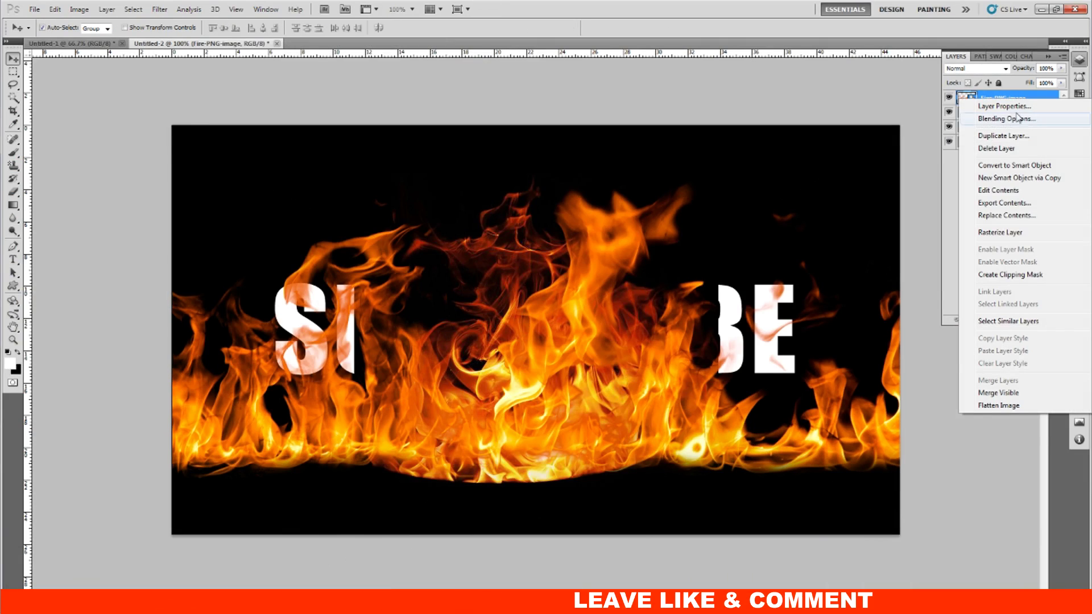
left_click(1008, 233)
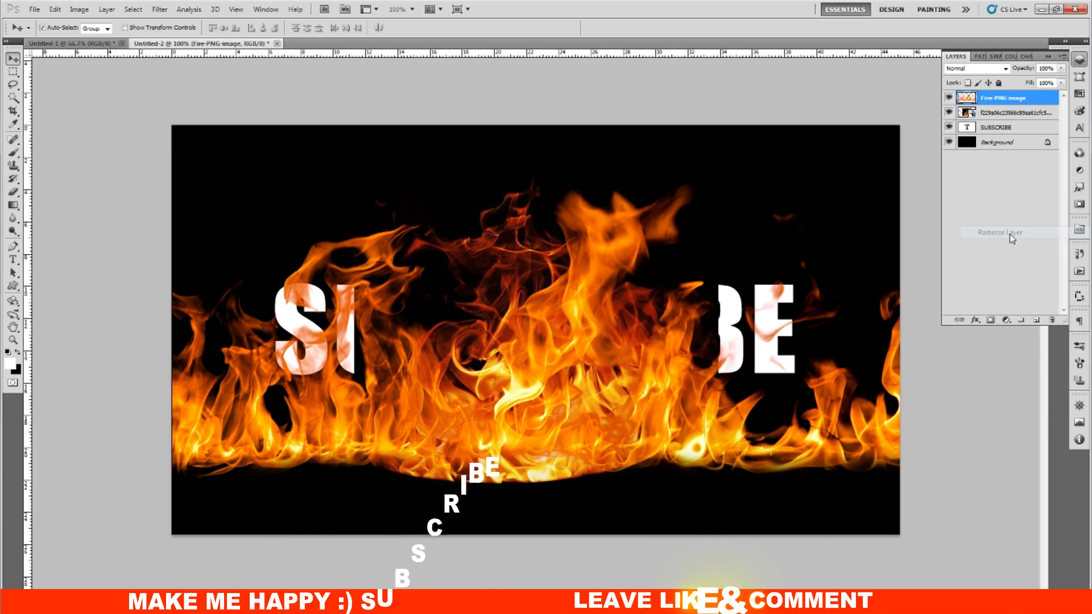
left_click(996, 113)
right_click(997, 113)
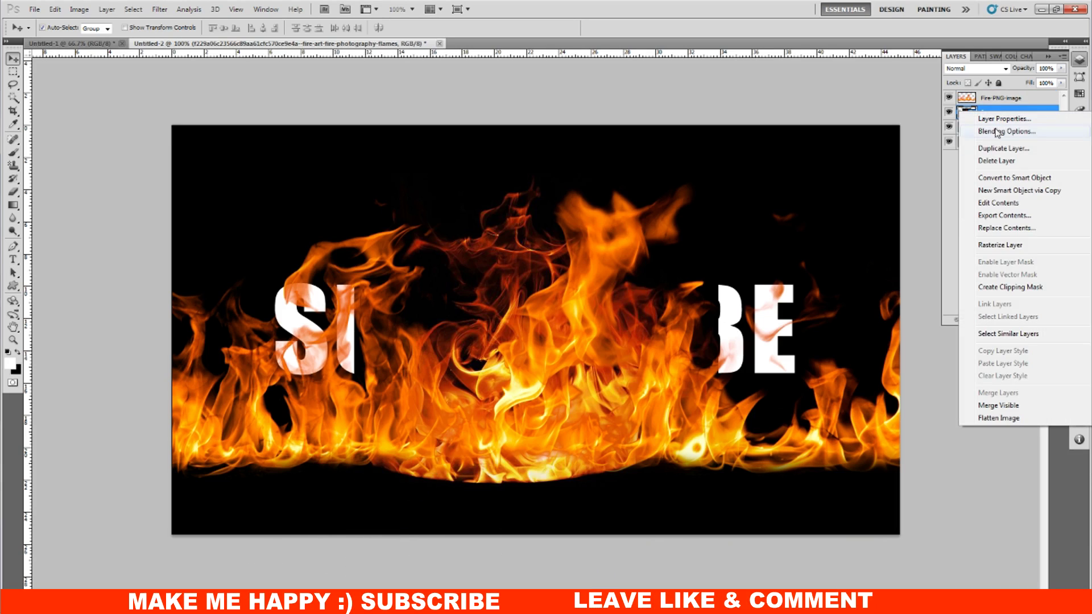
left_click(996, 250)
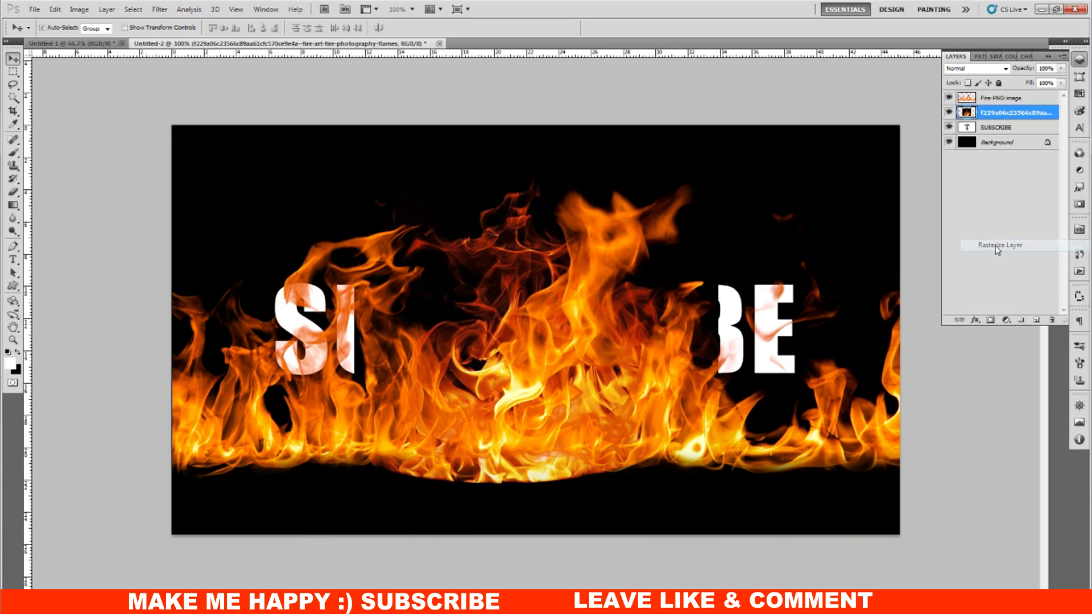
- Hide the f229 flame layer and put Fire-PNG-image into Free Transform
left_click(948, 113)
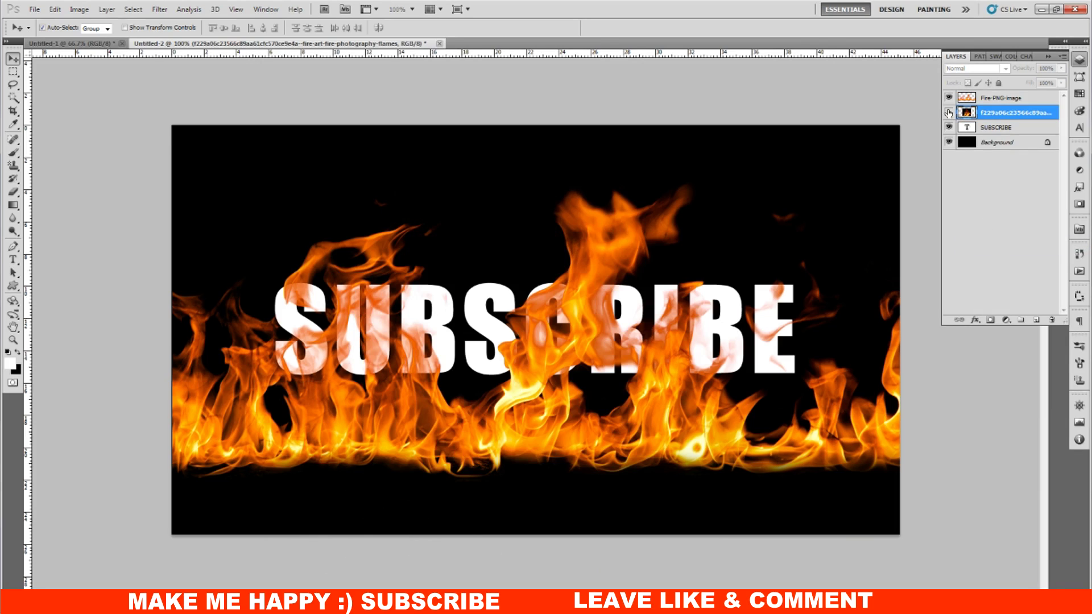
left_click(977, 100)
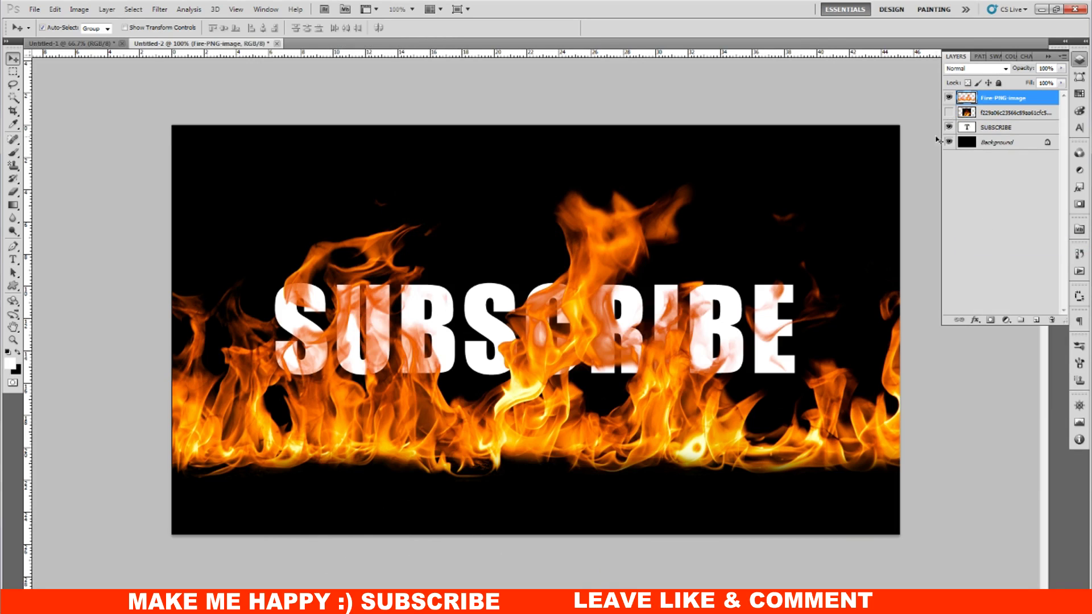
key("ctrl+t")
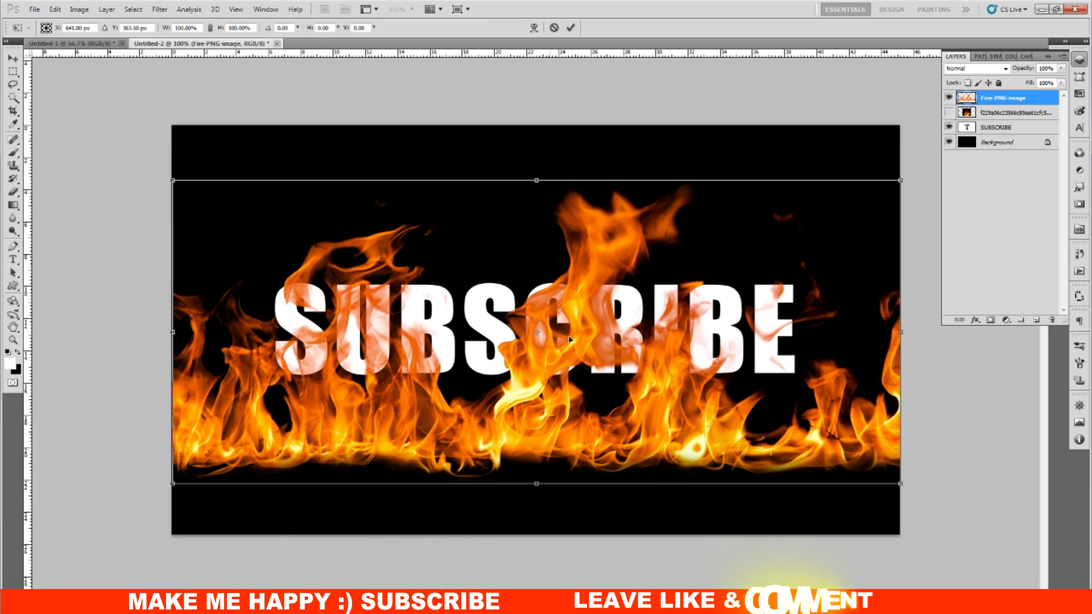
- Shrink the Fire-PNG-image flames to about 78% and raise them over the lettering
left_click_drag(174, 182, 241, 241)
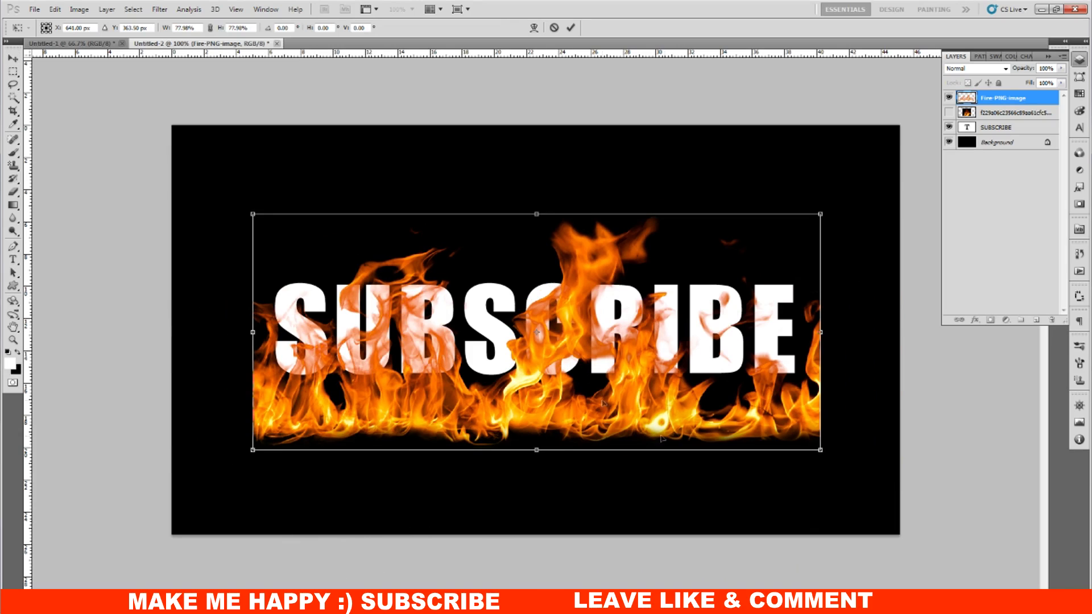
left_click_drag(693, 425, 694, 380)
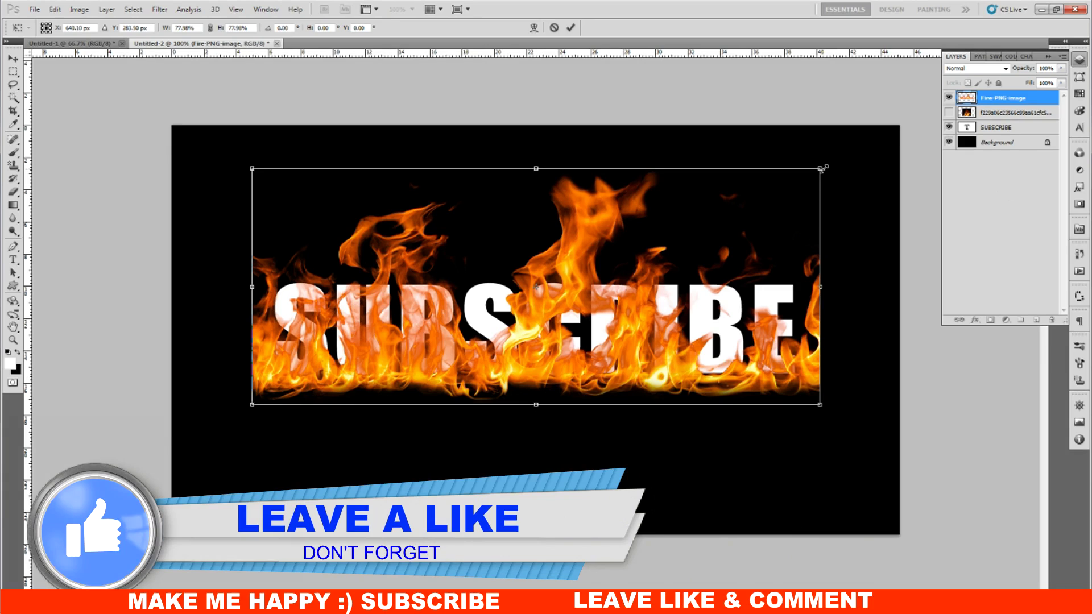
key("Return")
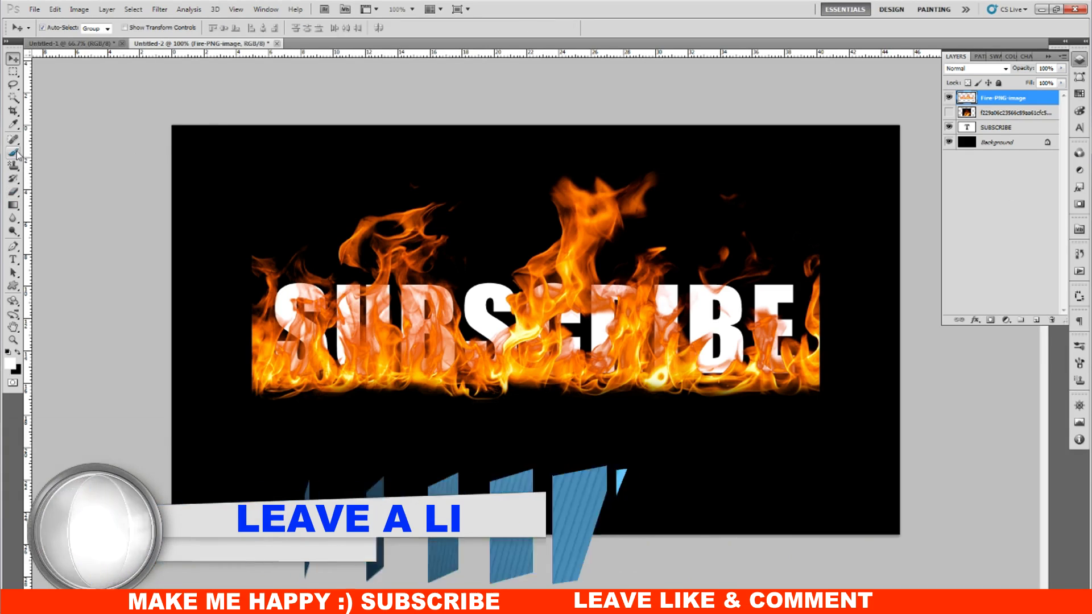
- Soft-erase the flames' hard right edge, then move the SUBSCRIBE layer above the flames
left_click(14, 193)
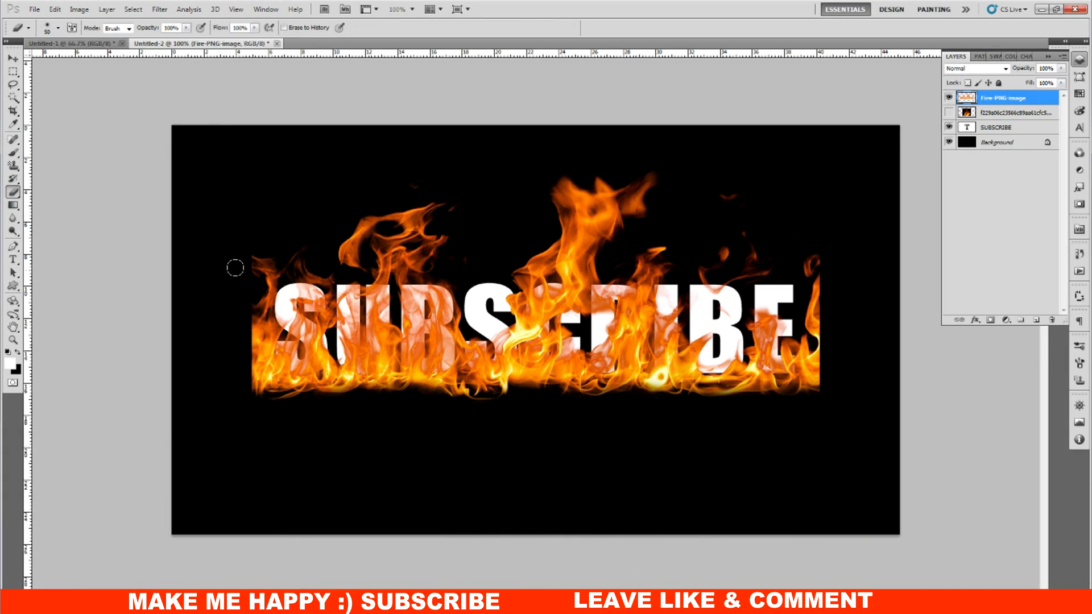
key("ctrl+o")
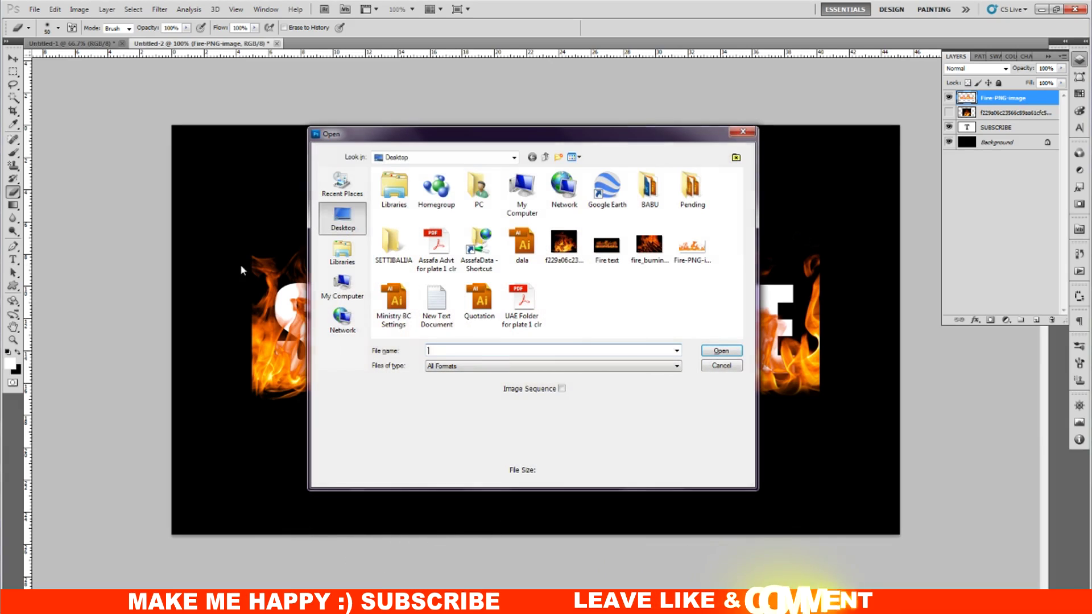
left_click(721, 365)
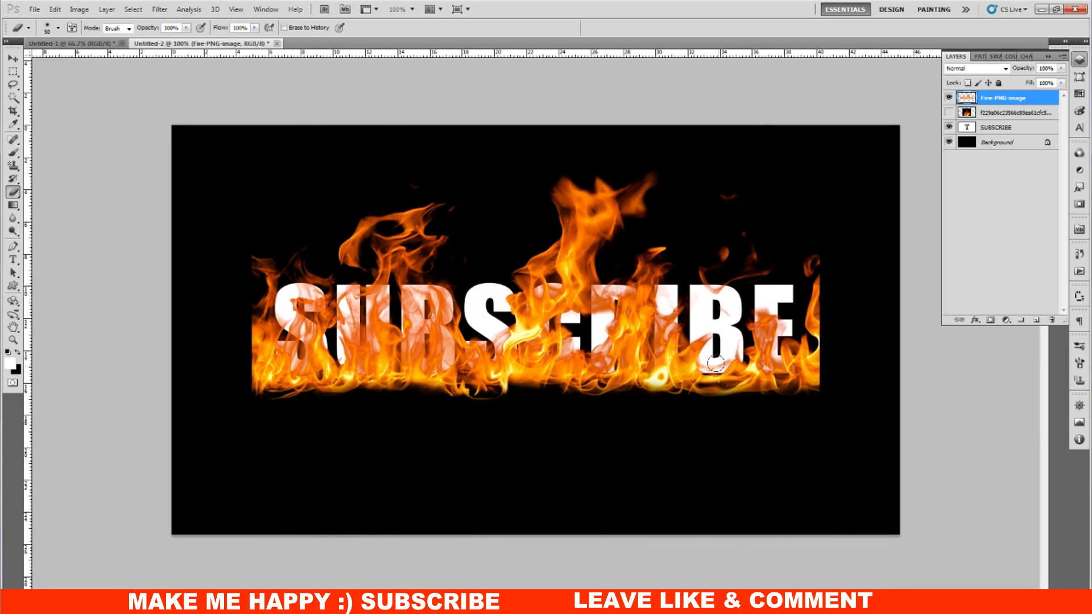
key("ctrl+plus")
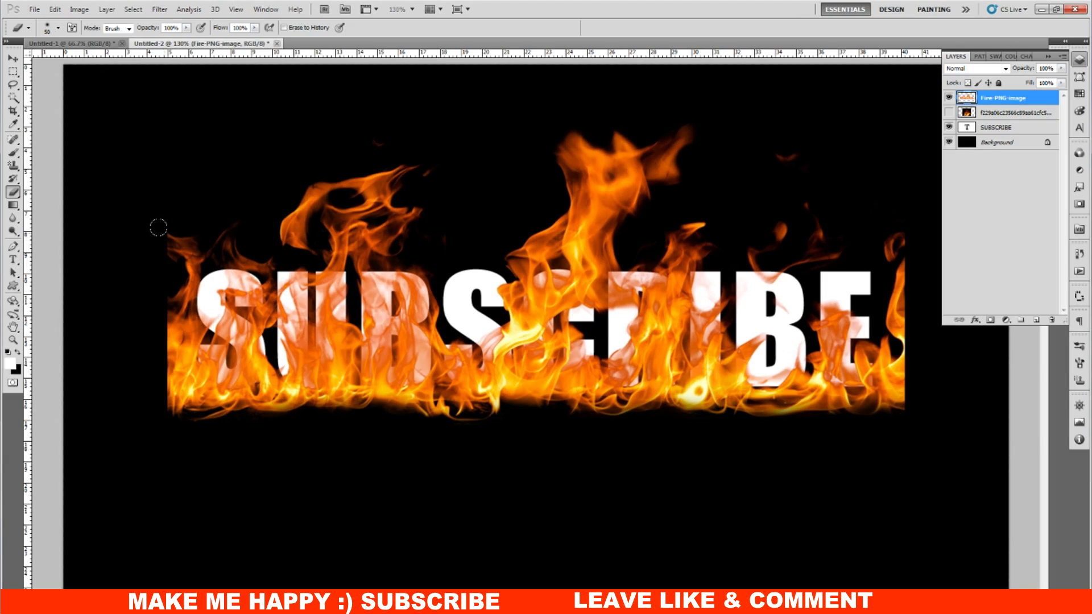
left_click(59, 28)
left_click(153, 222)
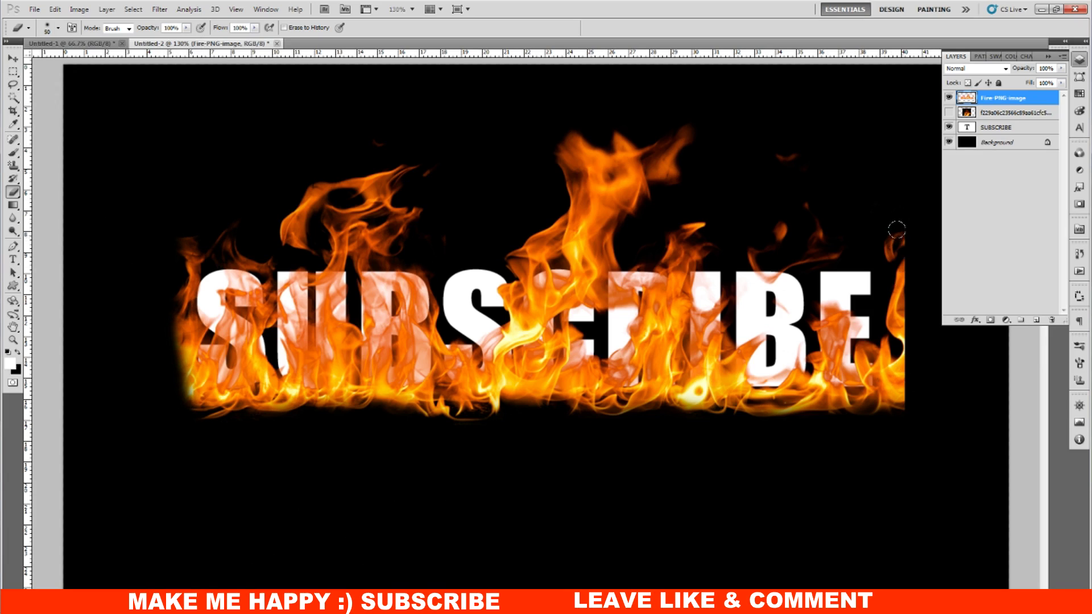
left_click_drag(896, 229, 898, 407)
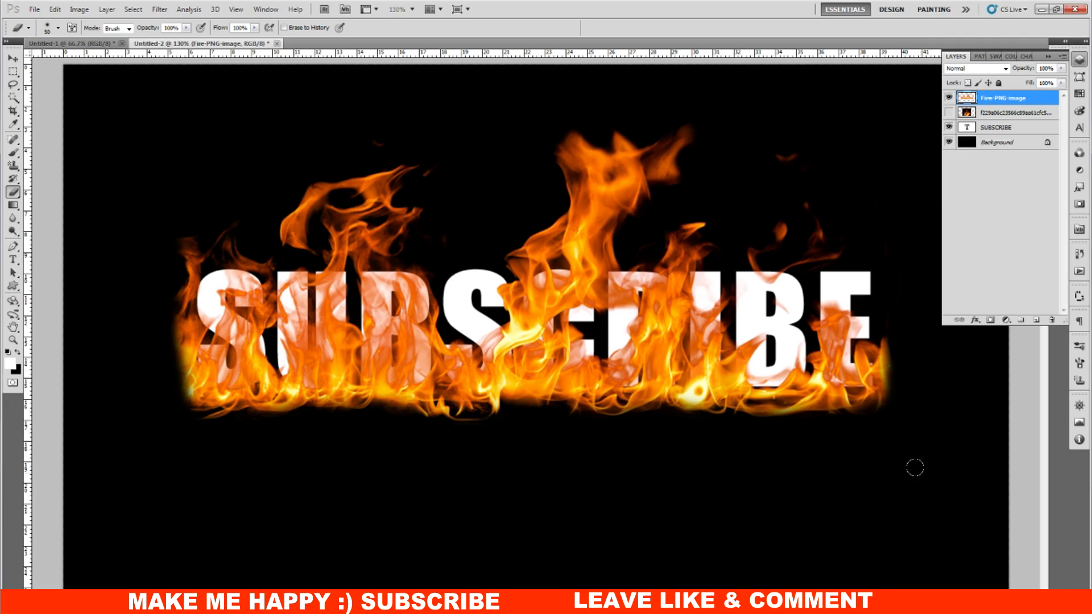
left_click_drag(970, 129, 998, 99)
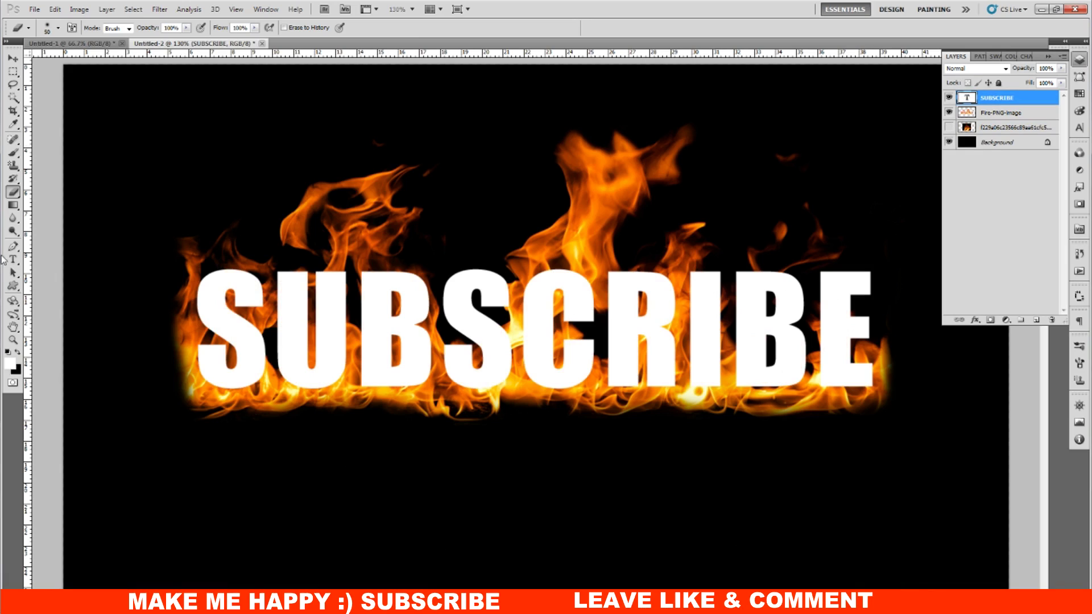
- Select all the SUBSCRIBE text, commit it, and bring up the layer effects list
left_click(303, 333)
key("ctrl+a")
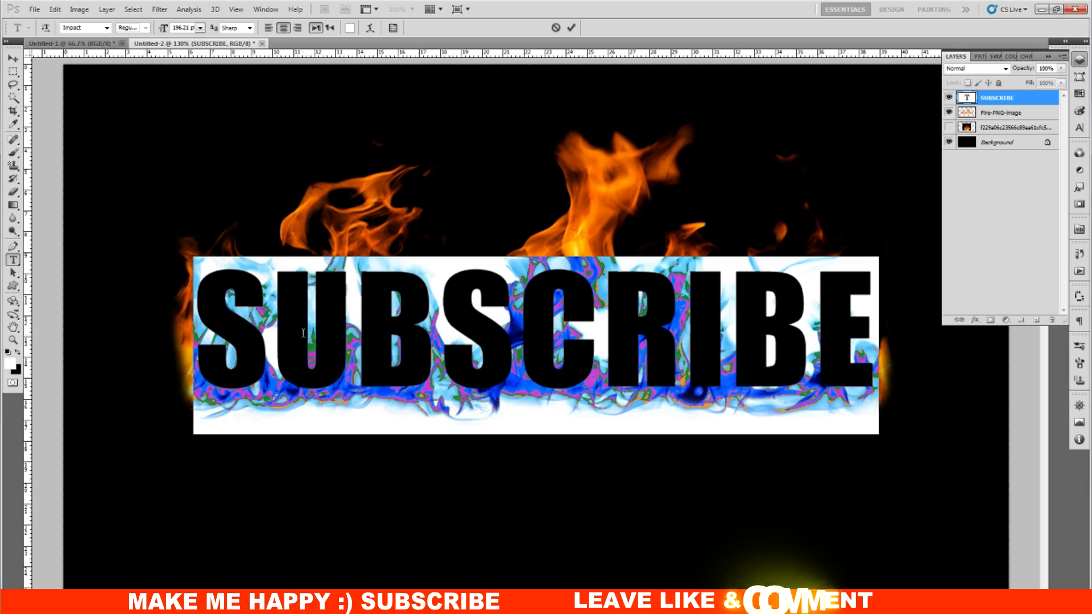
left_click(15, 59)
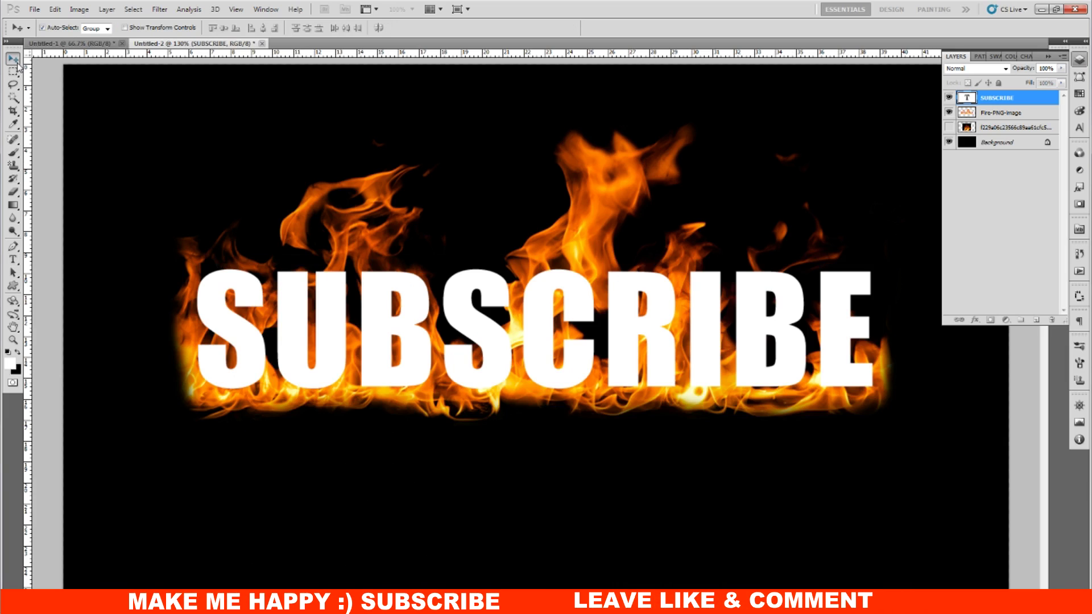
left_click(979, 322)
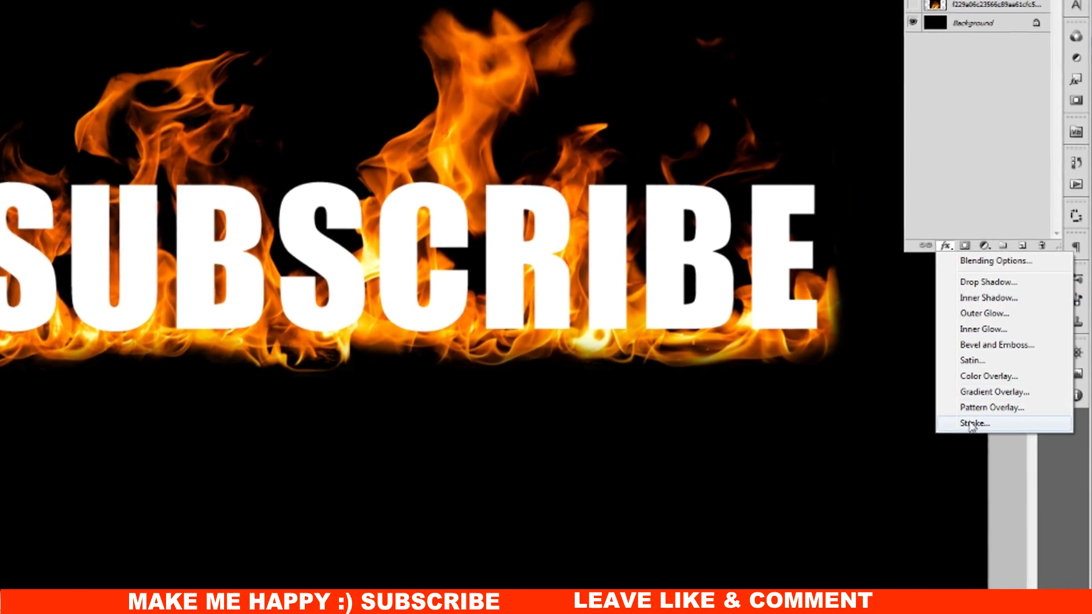
- Add a Stroke to SUBSCRIBE in a yellow sampled from the flames, then thicken it
left_click(973, 423)
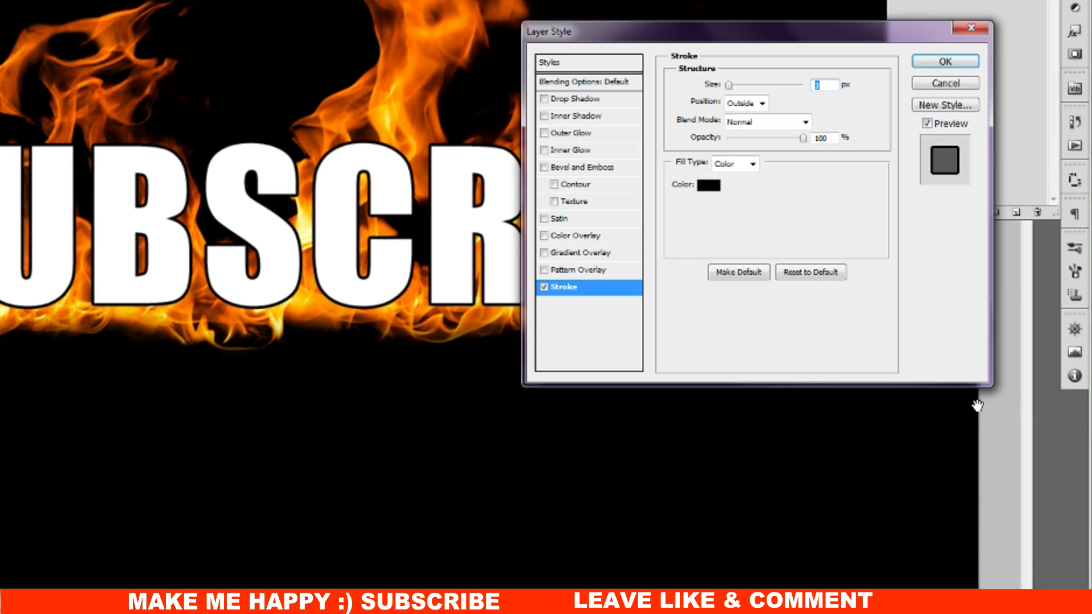
left_click(711, 185)
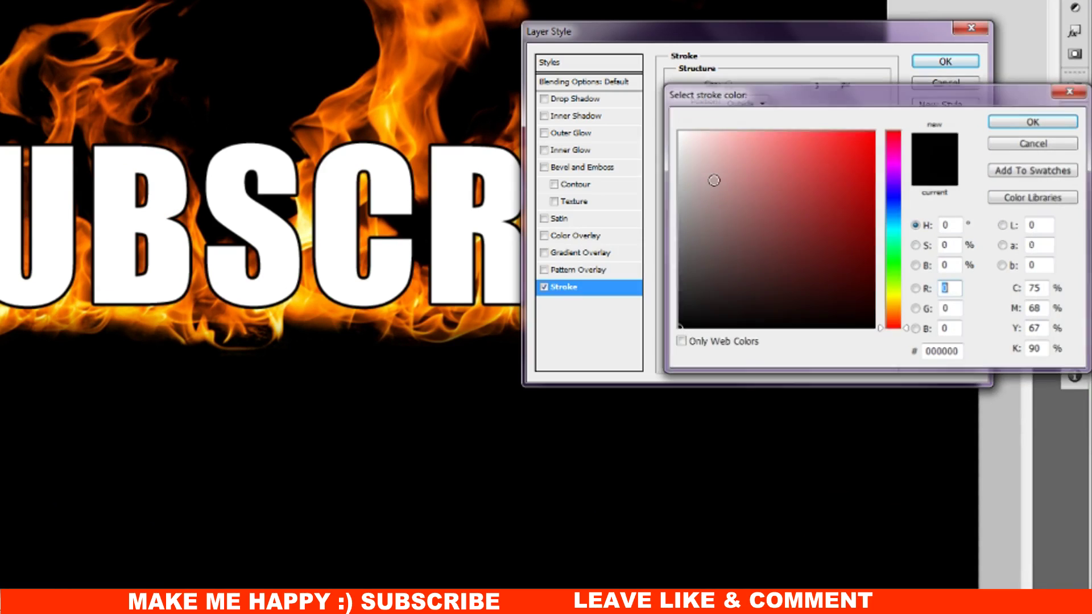
left_click(308, 234)
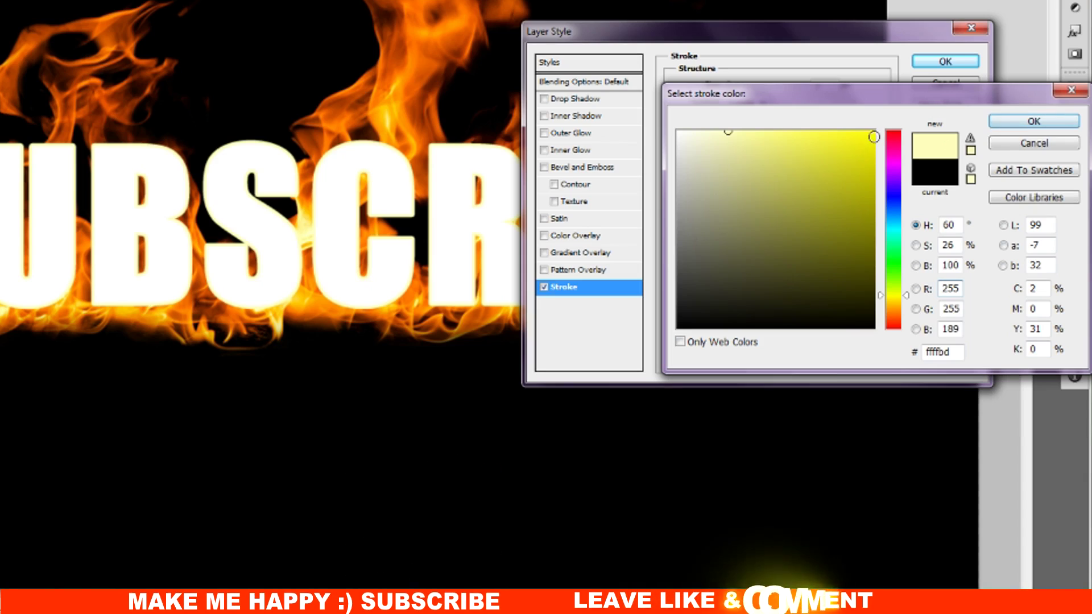
left_click(874, 135)
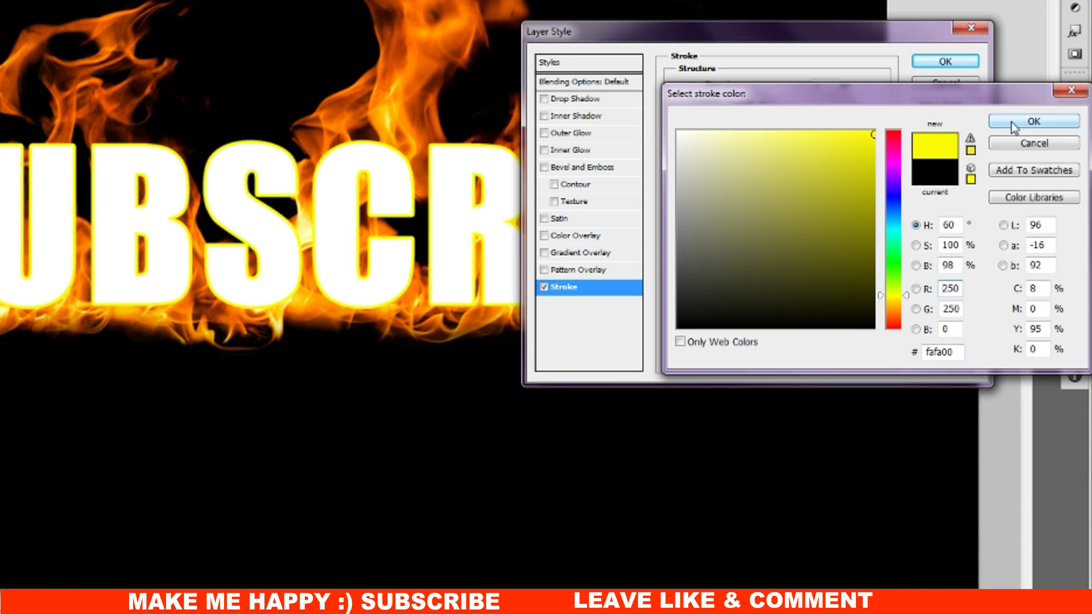
left_click(312, 304)
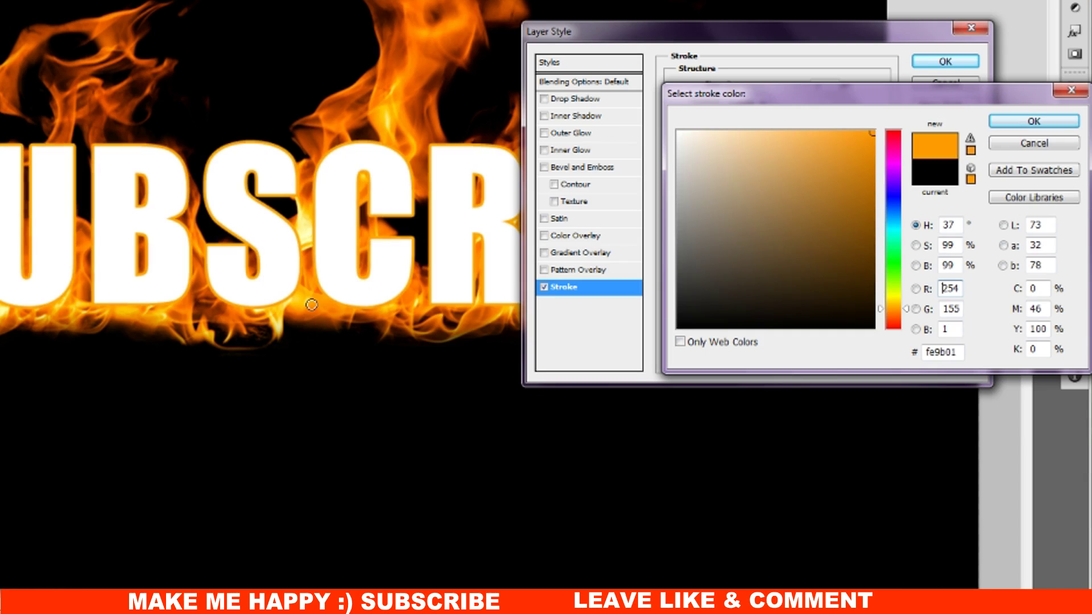
left_click(299, 298)
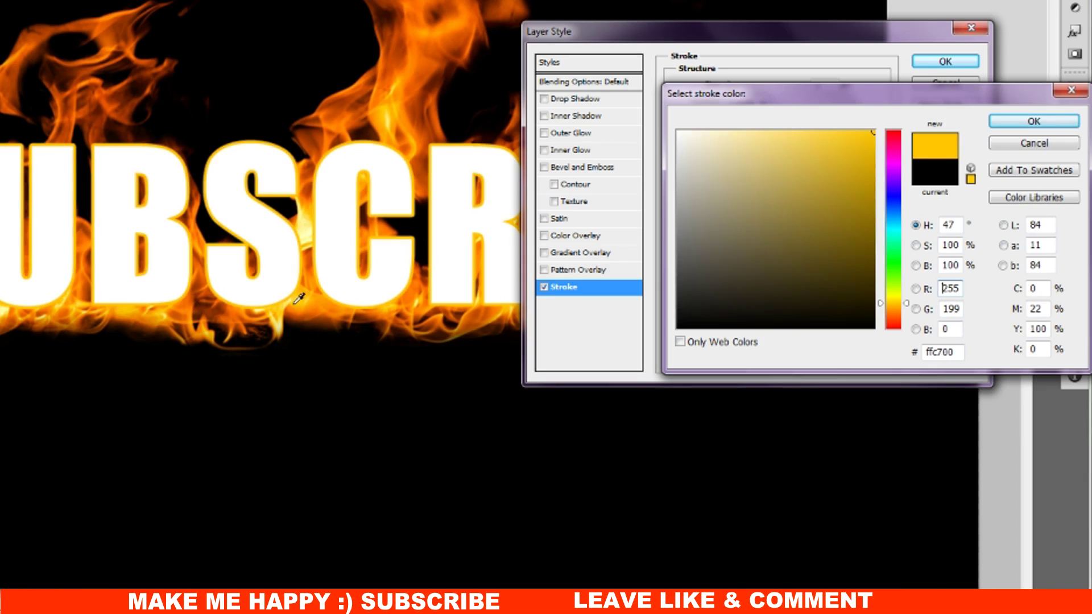
left_click(280, 322)
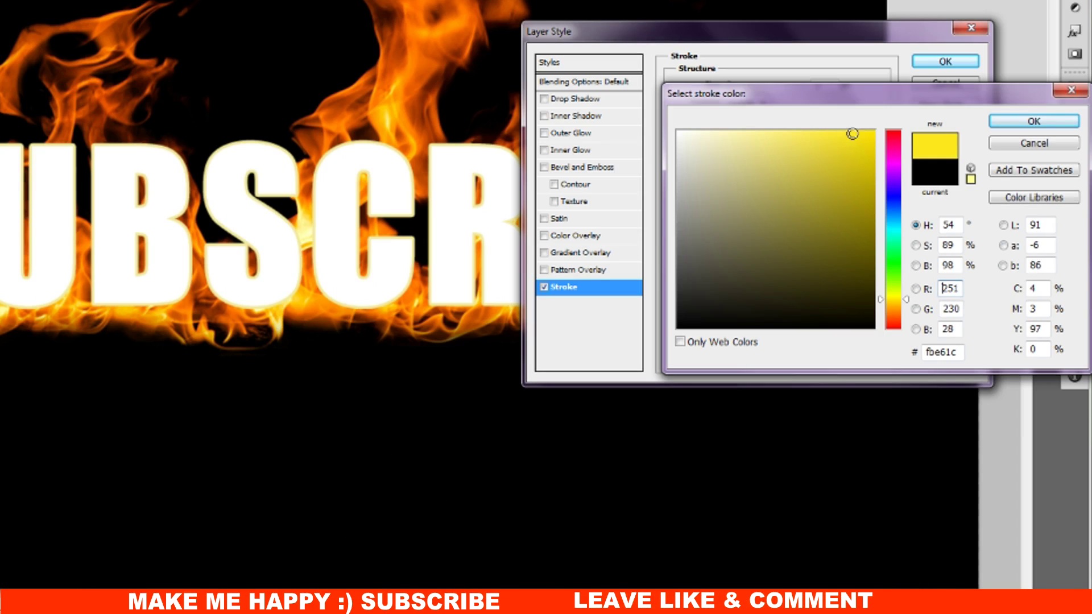
left_click(1034, 121)
left_click_drag(730, 89, 729, 87)
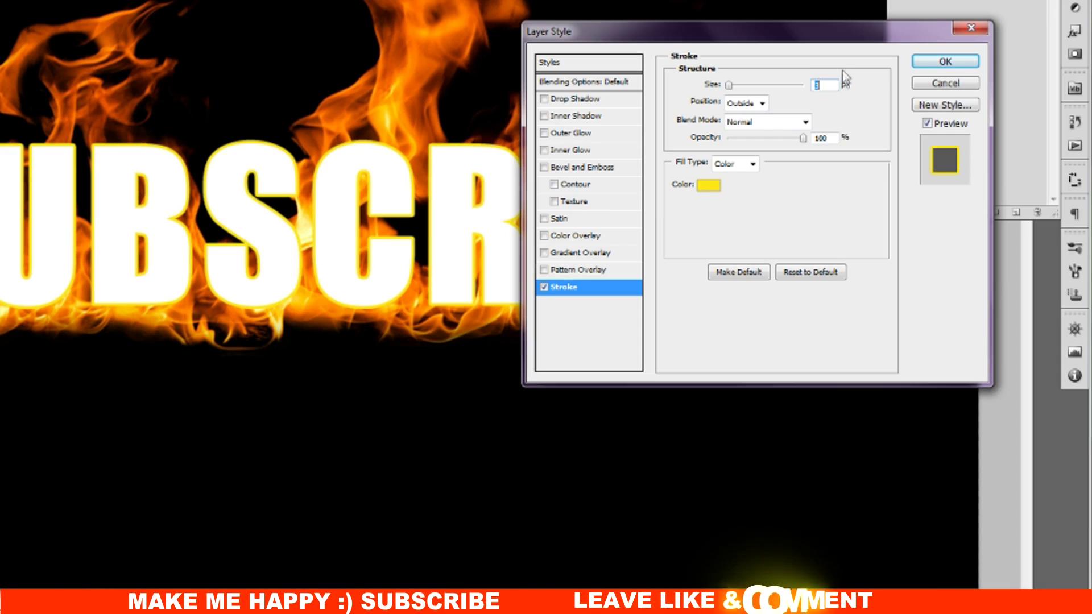
left_click(585, 150)
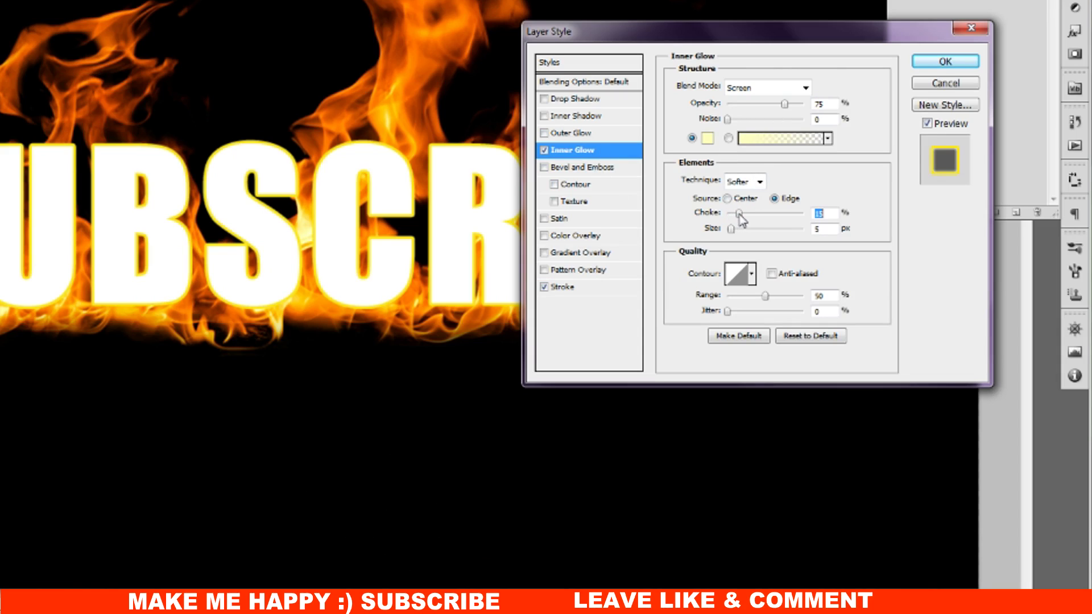
- Set the Inner Glow Choke slider on SUBSCRIBE to 10%
mouse_move(738, 215)
left_mouse_down()
mouse_move(739, 233)
mouse_move(755, 236)
mouse_move(723, 230)
left_mouse_up()
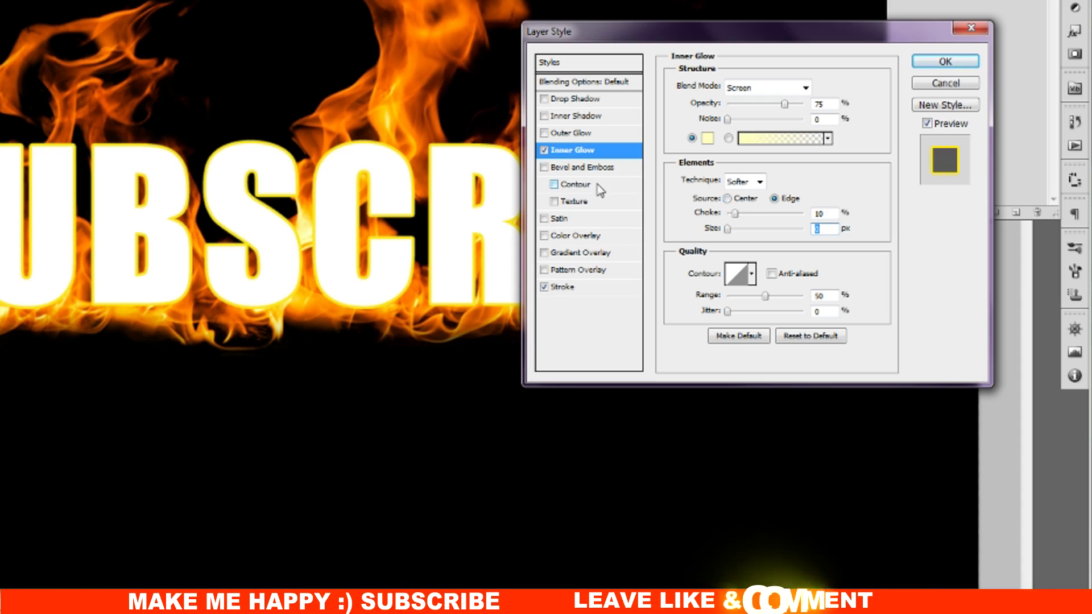
- Give SUBSCRIBE a brown-orange Color Overlay (#b64b00) sampled from the flames
left_click(544, 235)
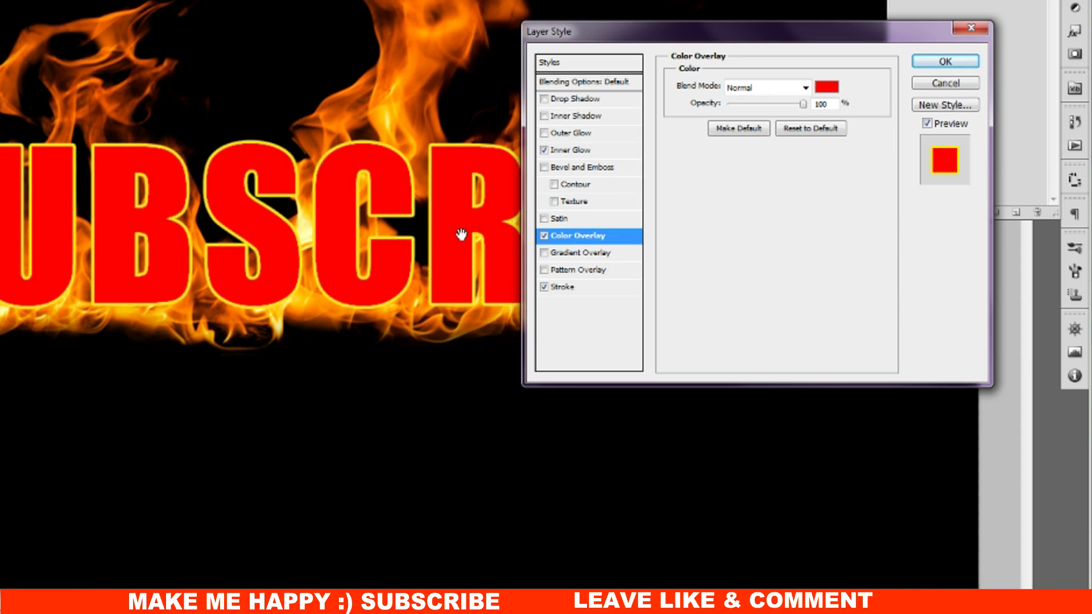
left_click(826, 88)
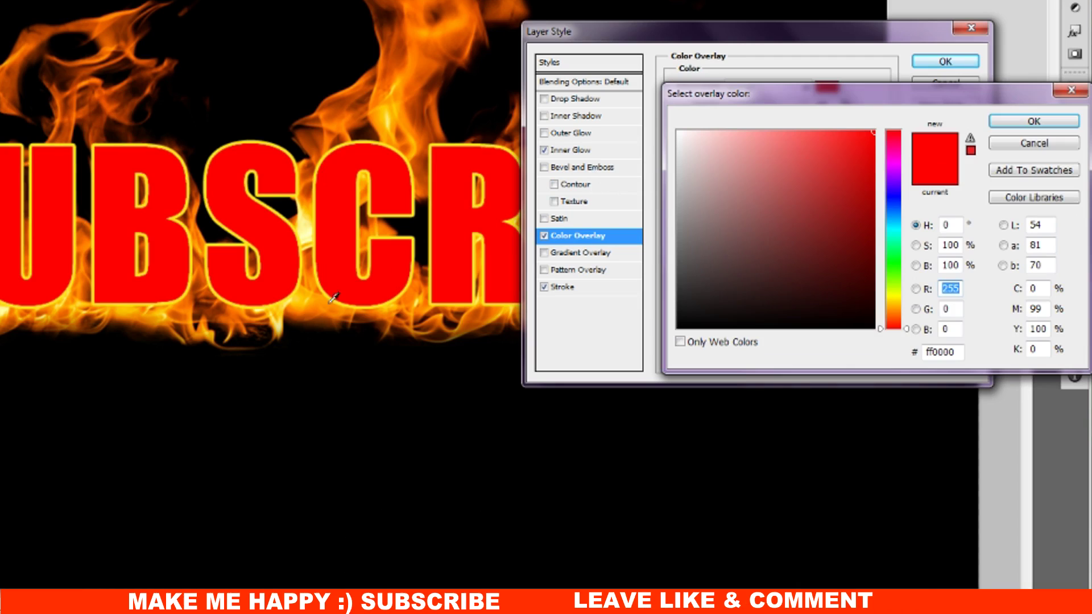
left_click(309, 316)
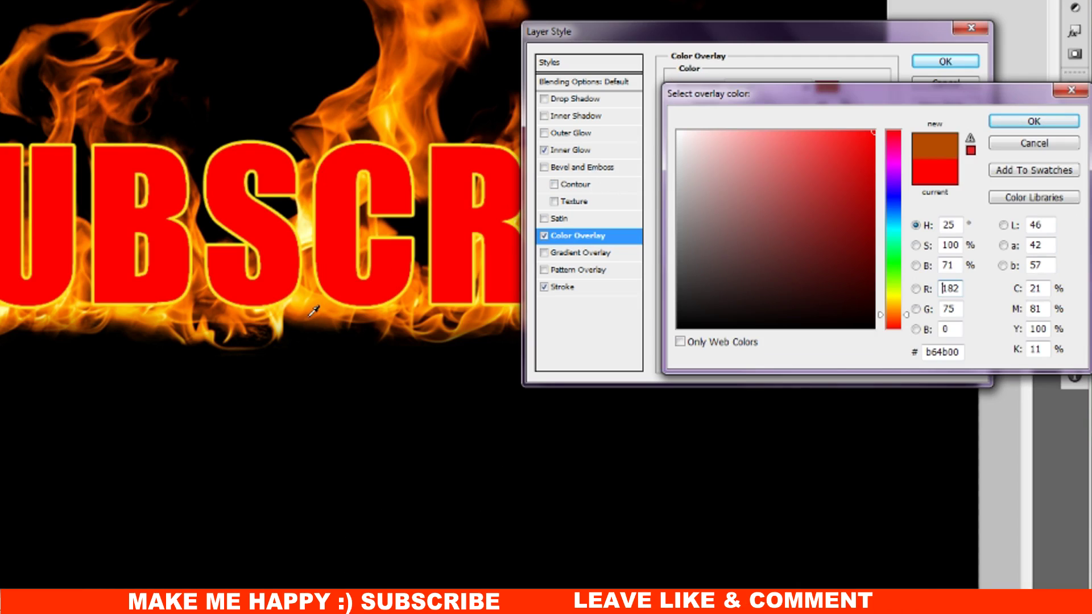
left_click(1034, 121)
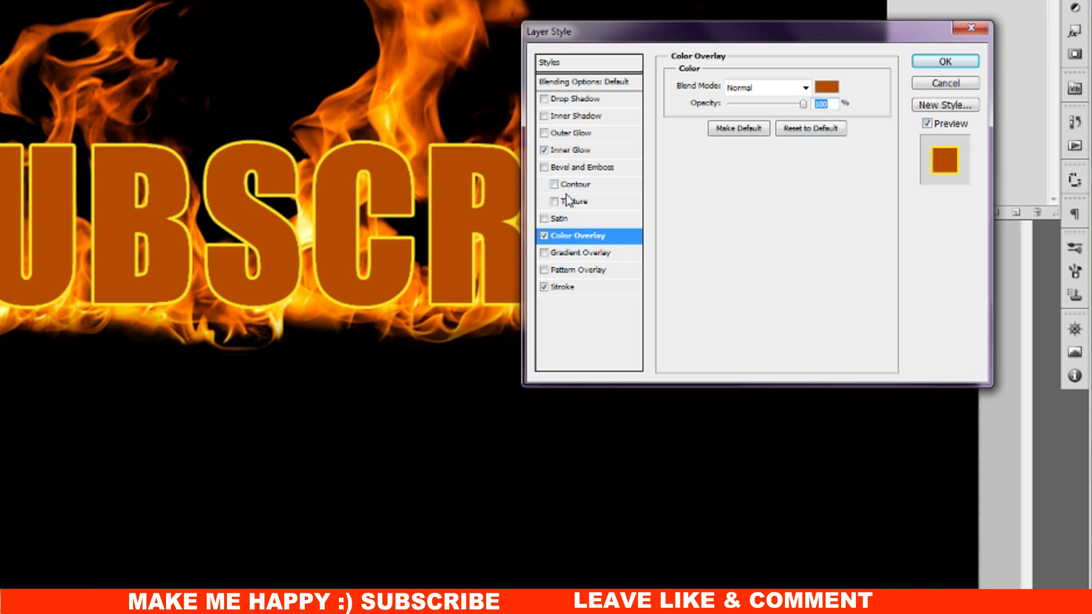
- Widen the text's Inner Glow size to about 7 px
left_click(572, 151)
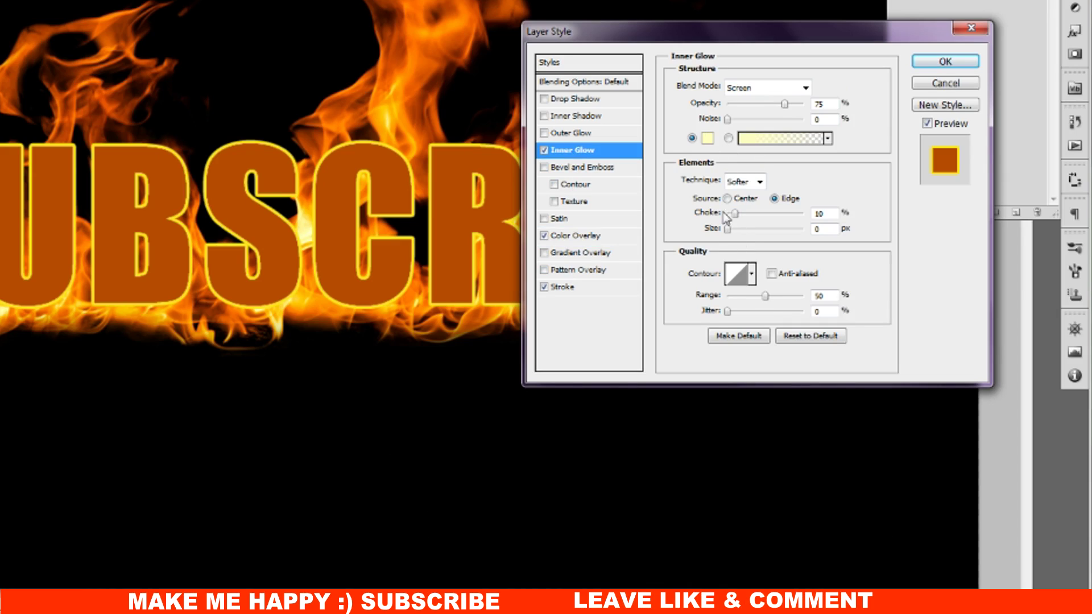
left_click(728, 312)
left_click_drag(729, 230, 733, 230)
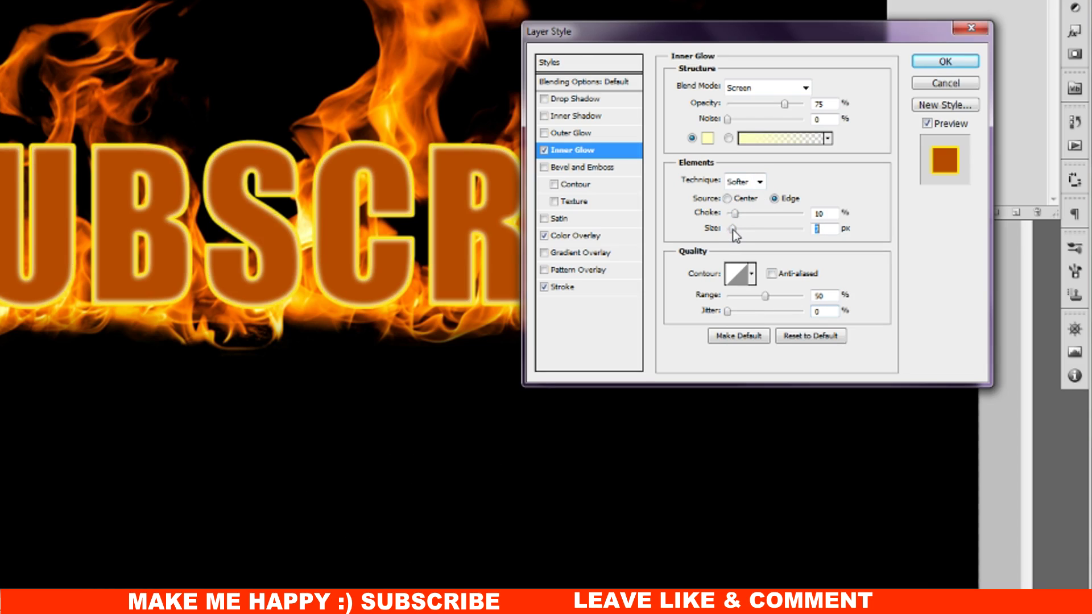
left_click_drag(733, 230, 733, 231)
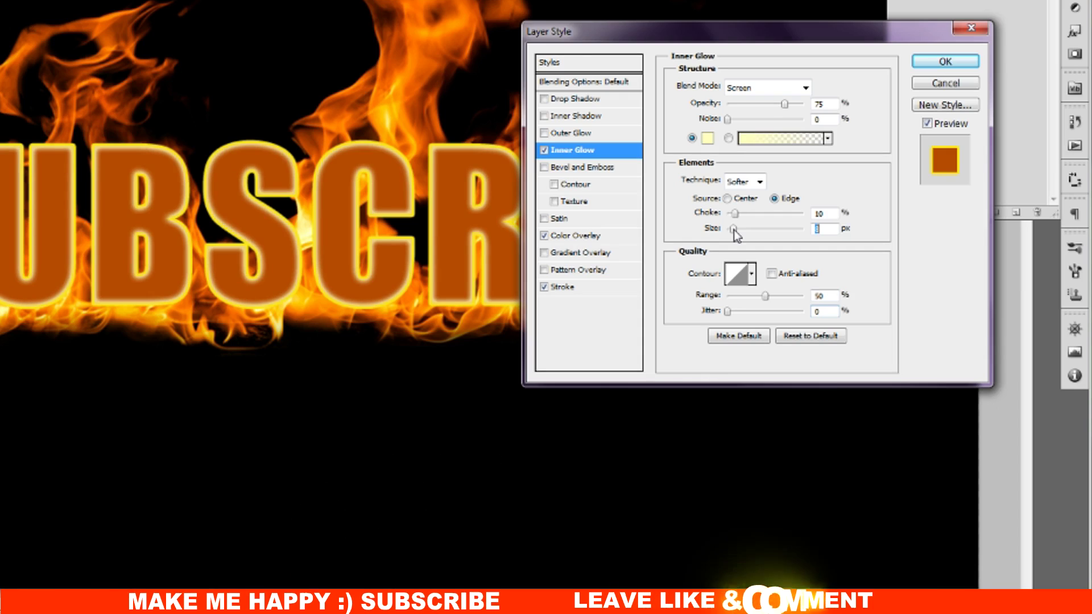
left_click_drag(733, 230, 734, 229)
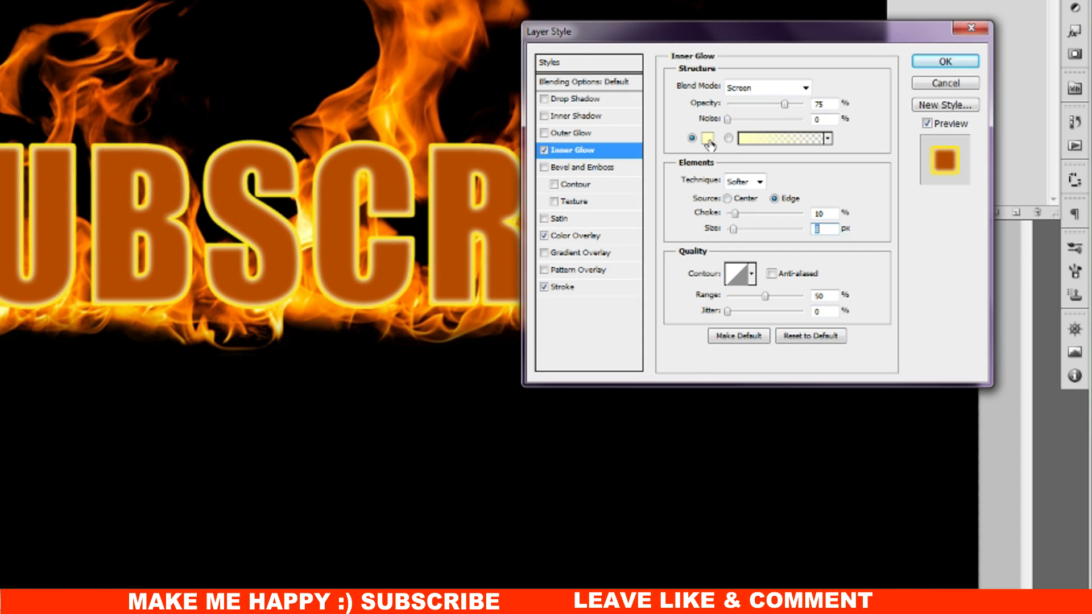
- Set the Inner Glow colour to pale yellow #fafa64 and apply the layer style
left_click(708, 139)
left_click(778, 136)
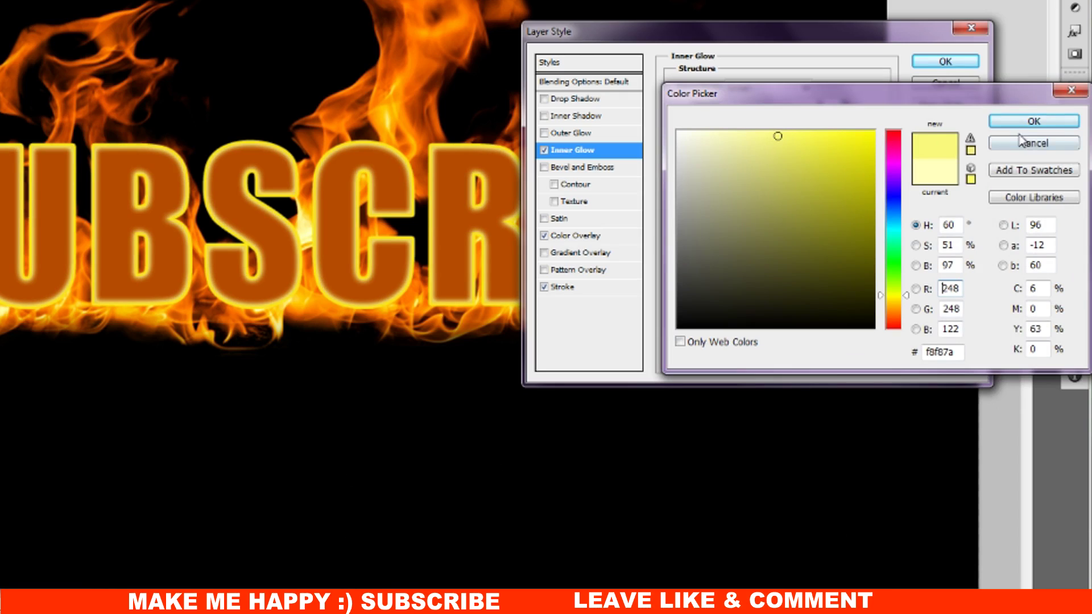
left_click(820, 135)
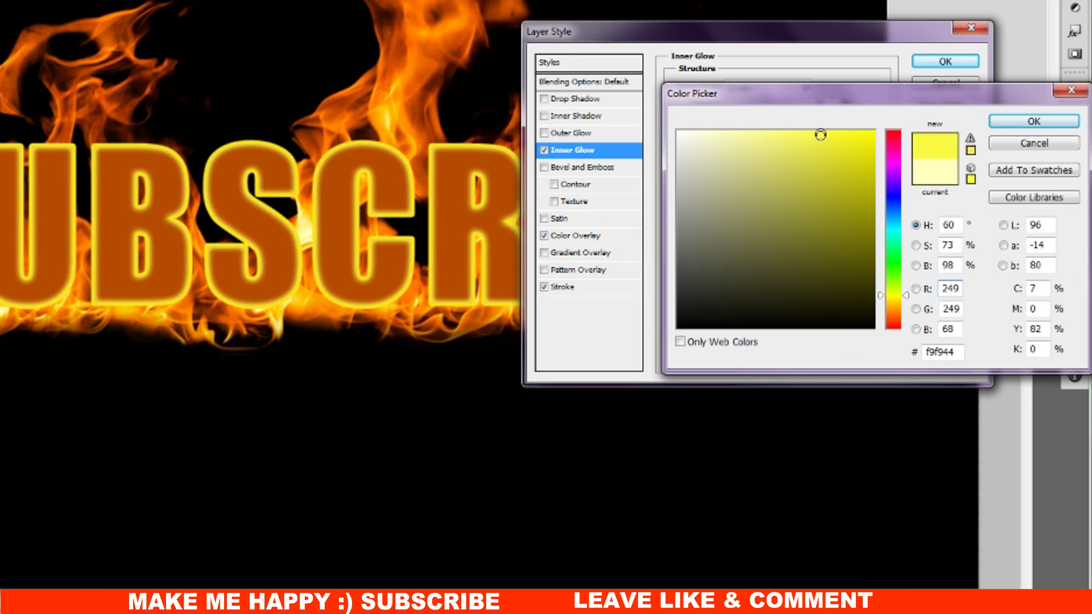
left_click(796, 135)
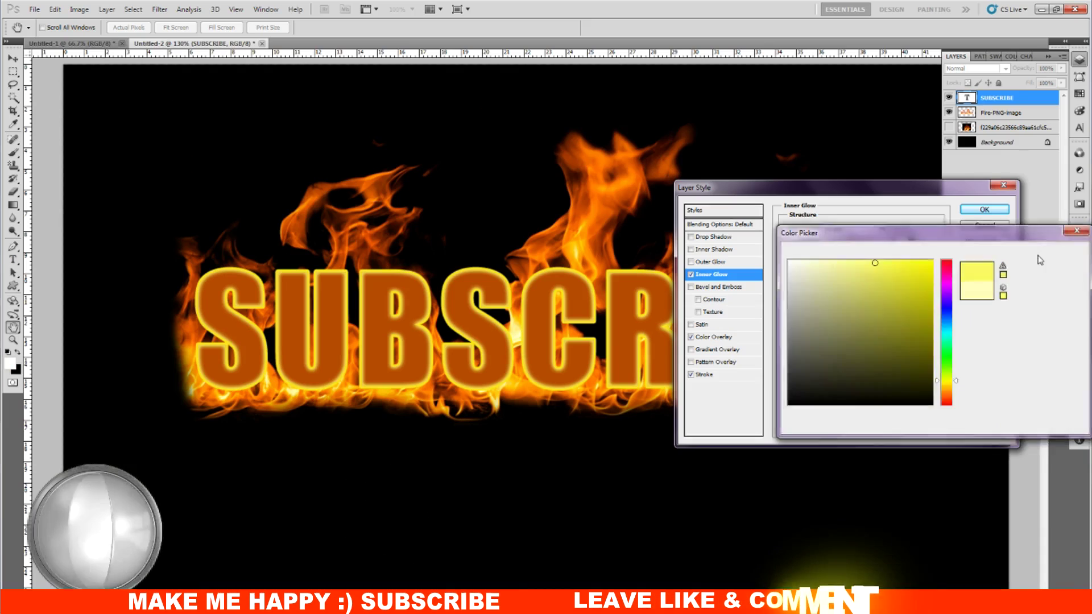
left_click(1018, 131)
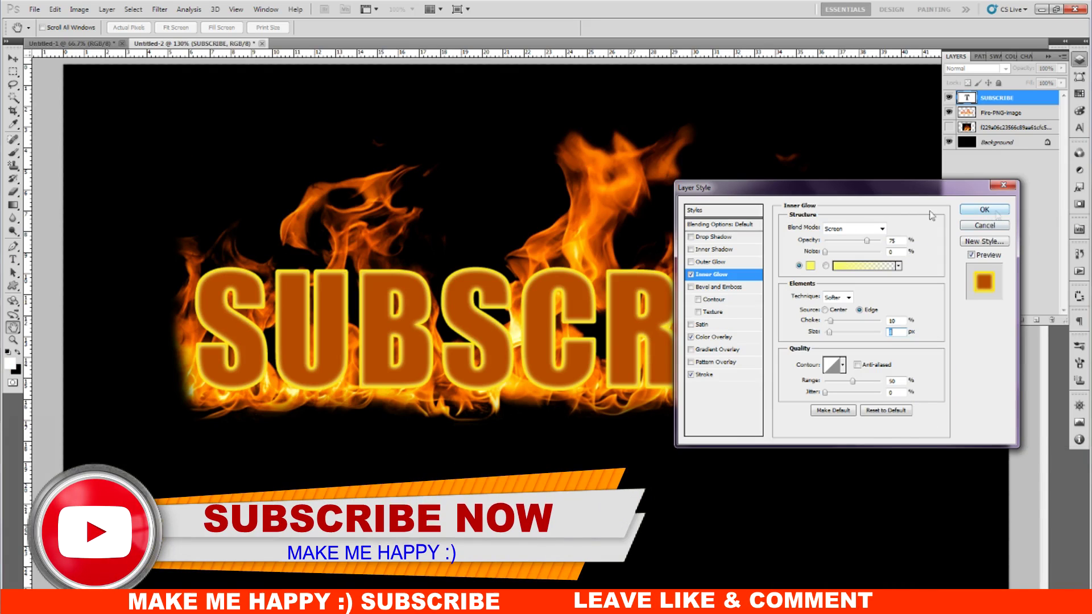
left_click(985, 210)
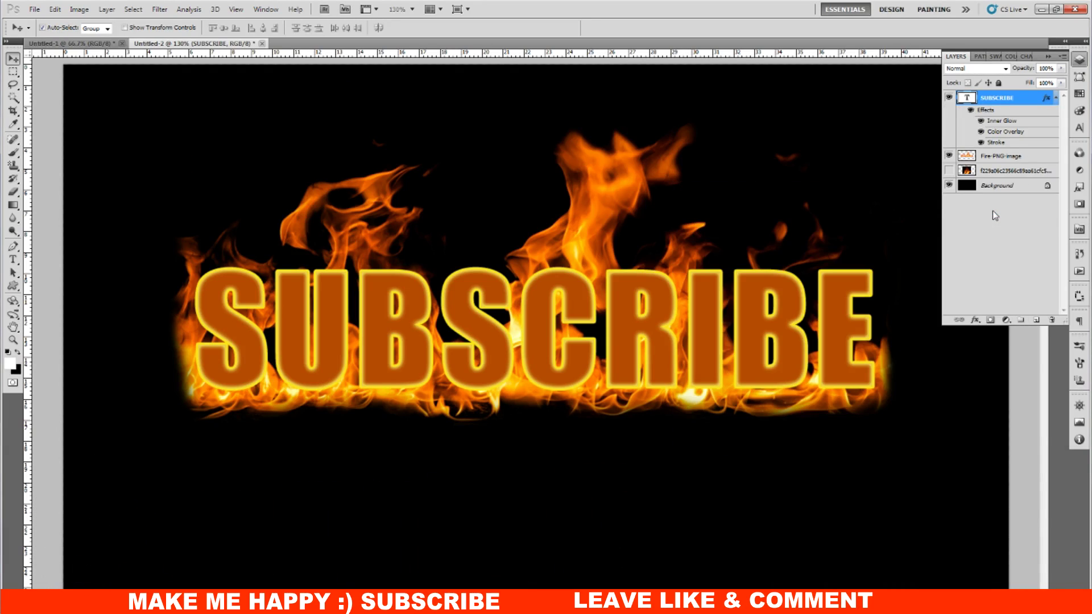
- Duplicate the Fire-PNG-image layer as Fire-PNG-image copy
left_click(984, 162)
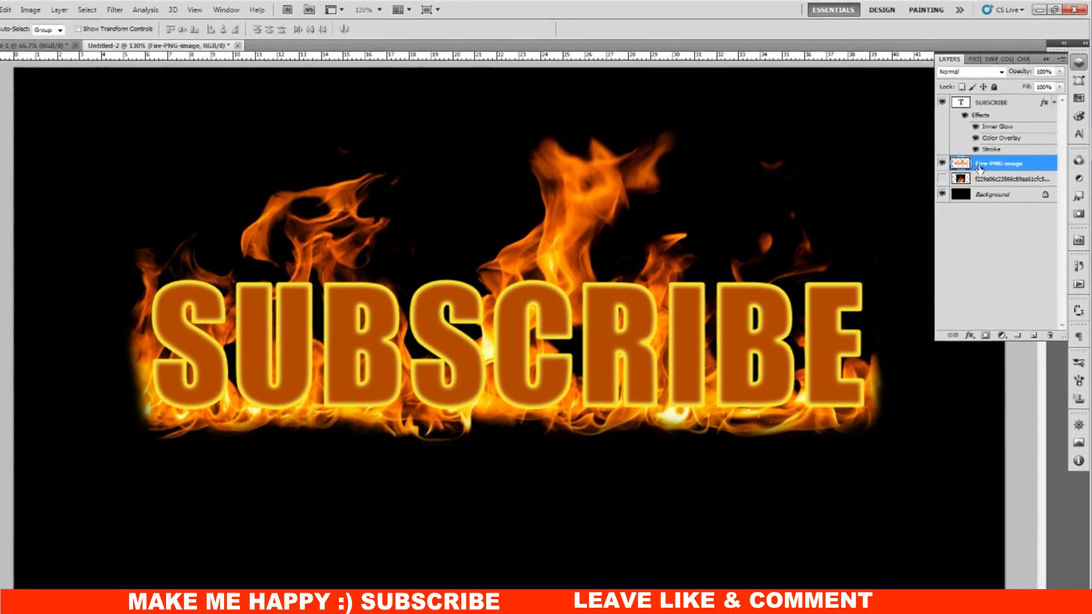
right_click(984, 161)
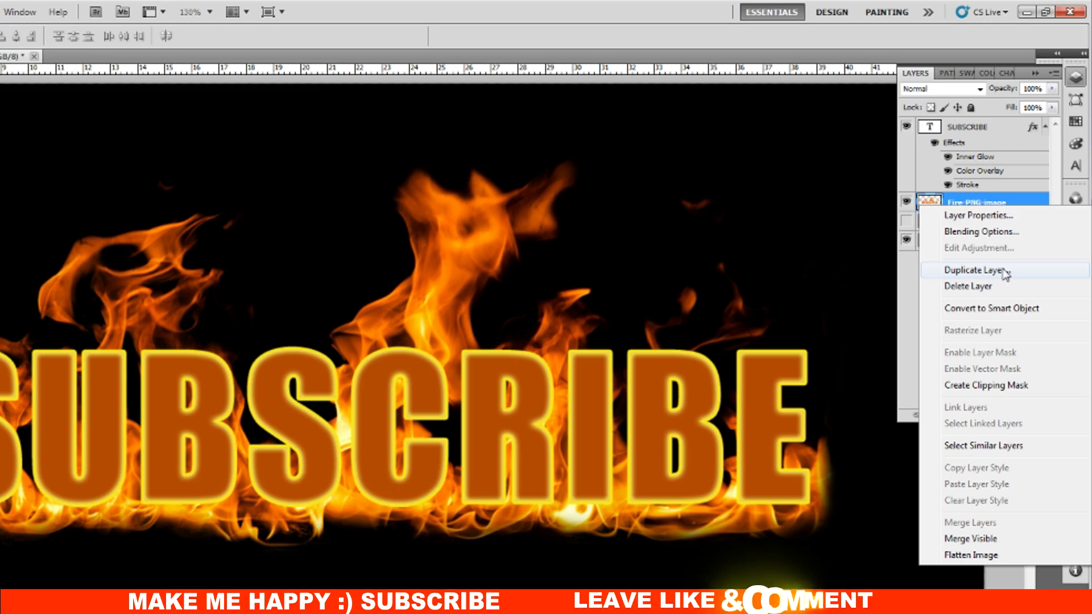
left_click(974, 270)
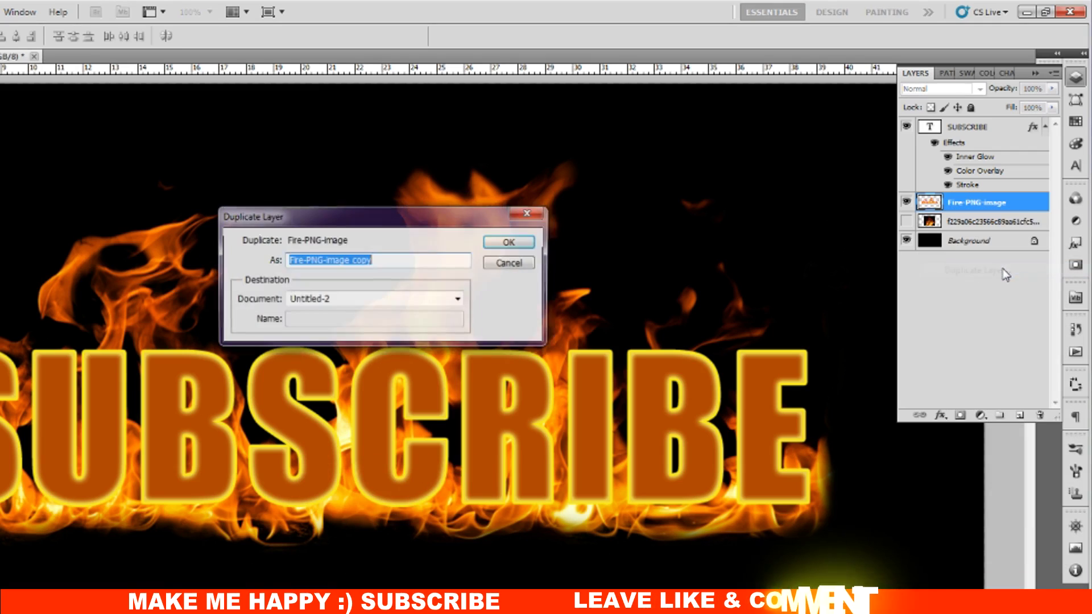
left_click(526, 244)
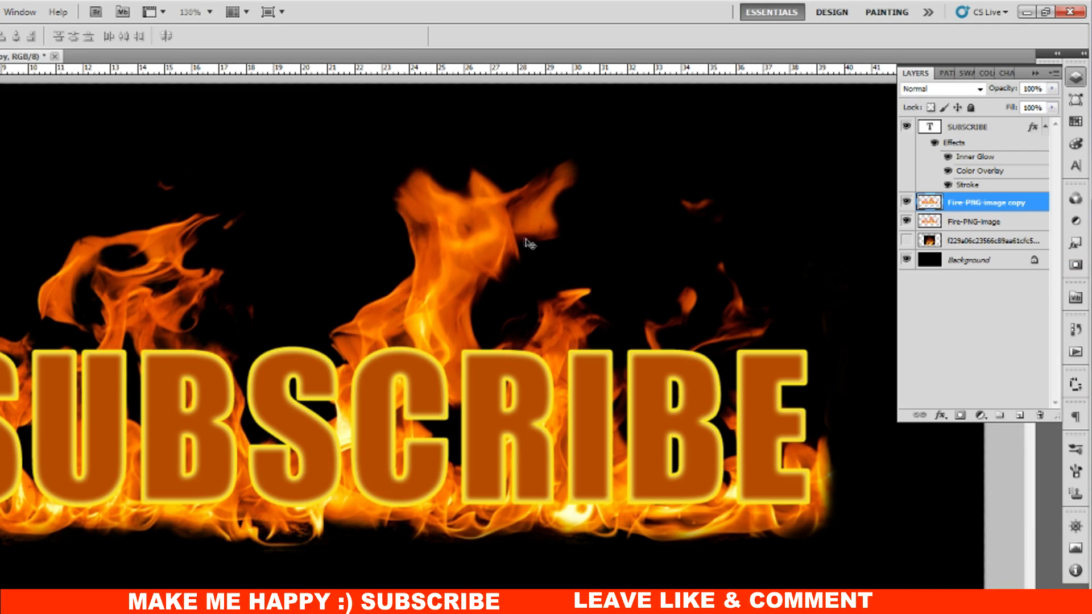
- Move the flame copy above SUBSCRIBE and duplicate it as Fire-PNG-image copy 2
left_click_drag(977, 210, 977, 129)
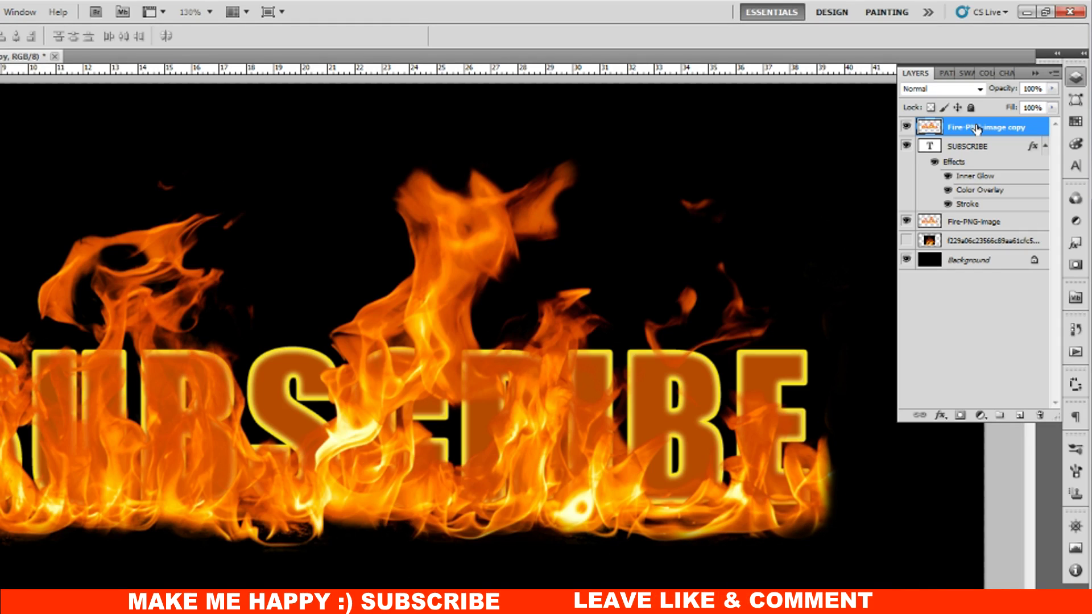
key("ctrl+minus")
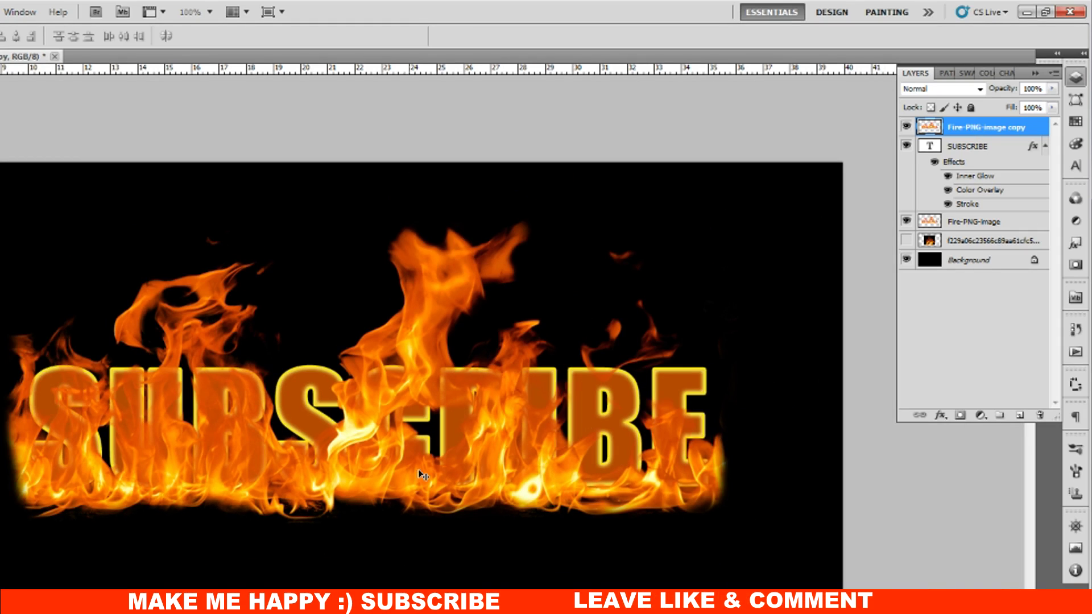
right_click(958, 130)
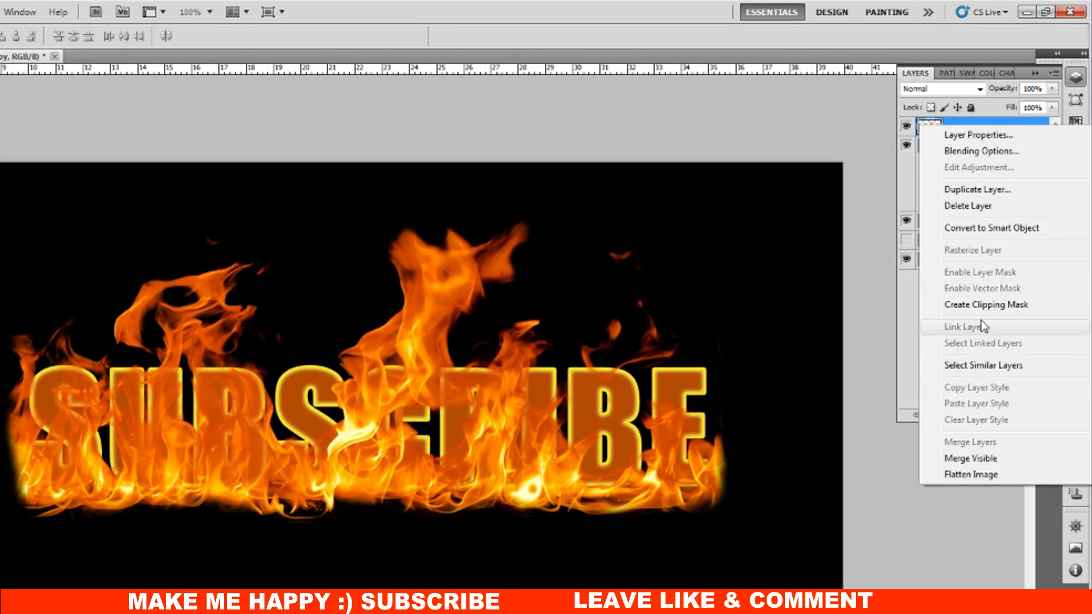
left_click(986, 191)
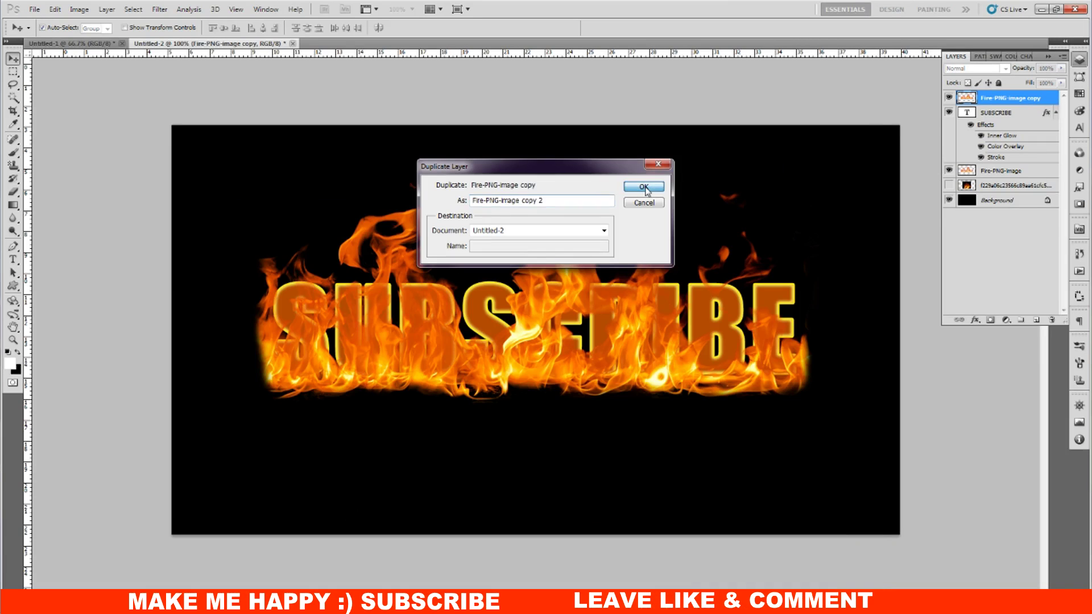
left_click(647, 186)
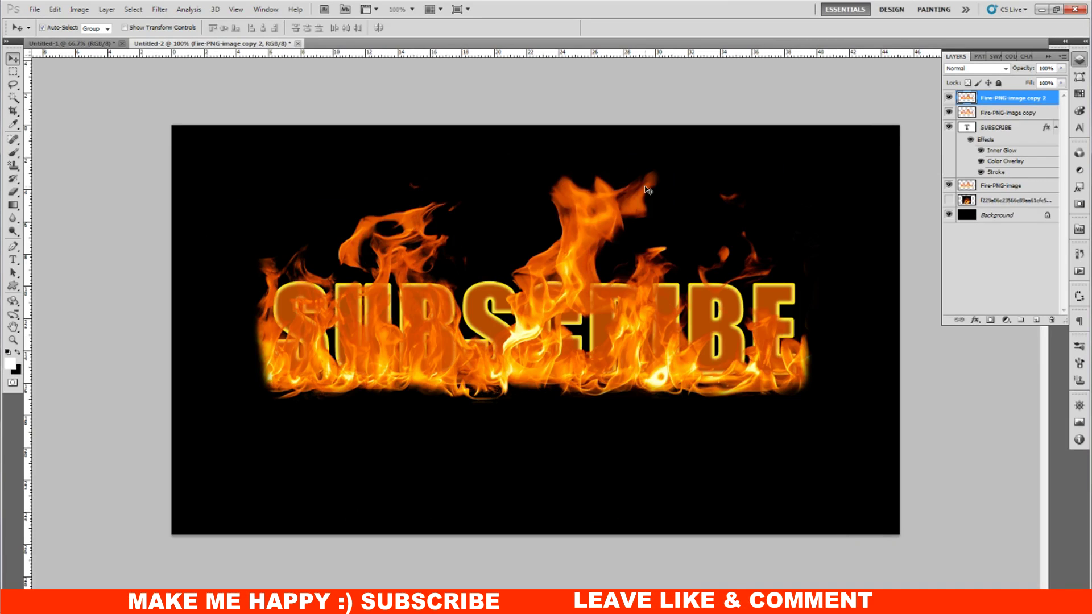
- Shift the new flame copy right past the final E and merge both fire copies
left_click_drag(623, 378, 914, 378)
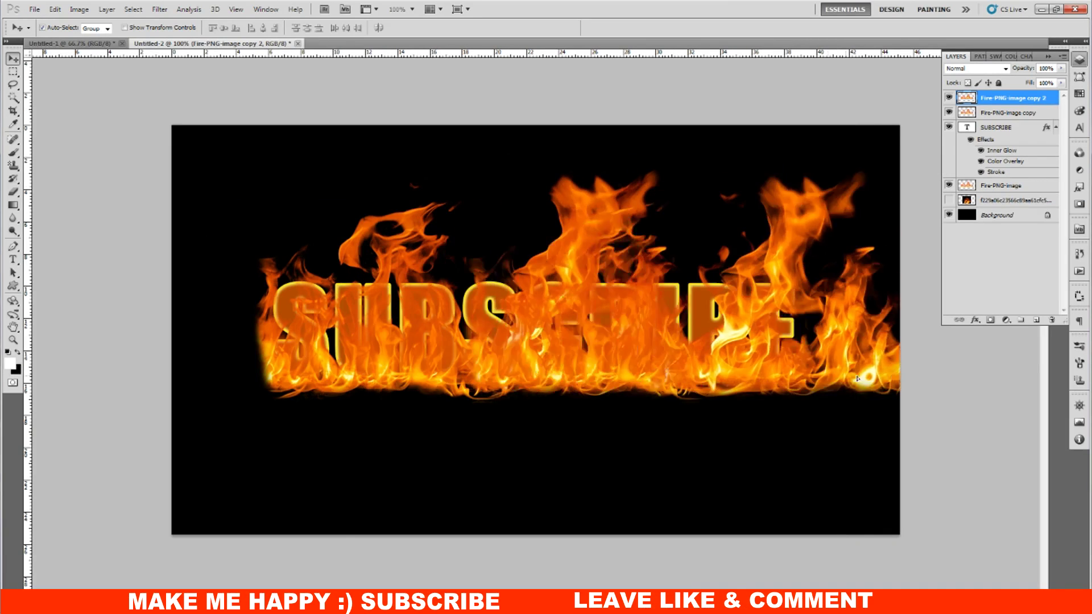
left_click_drag(914, 379, 1006, 385)
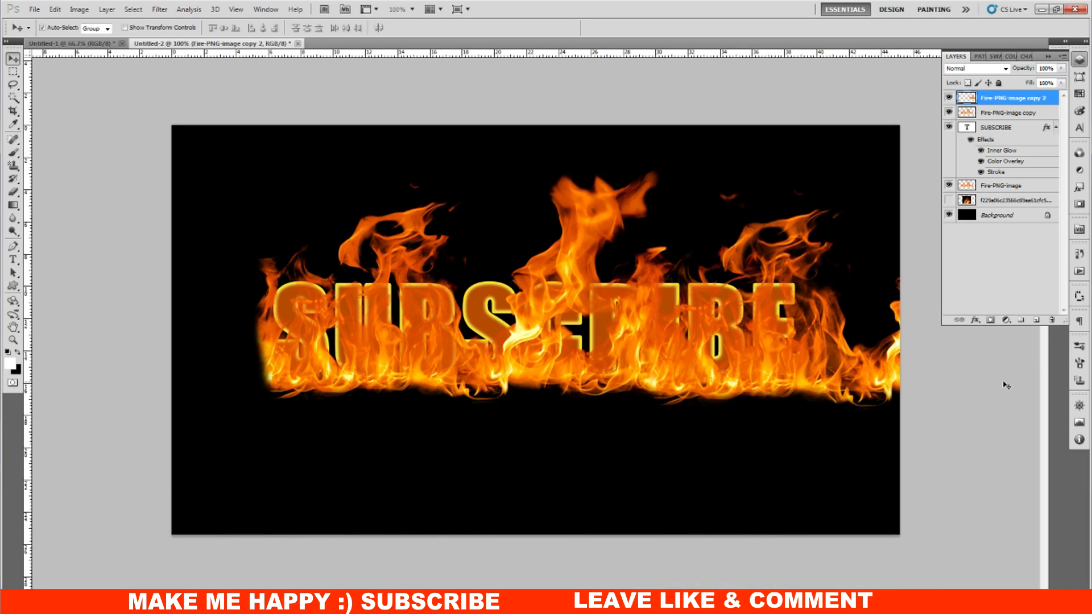
left_click(995, 113, "shift")
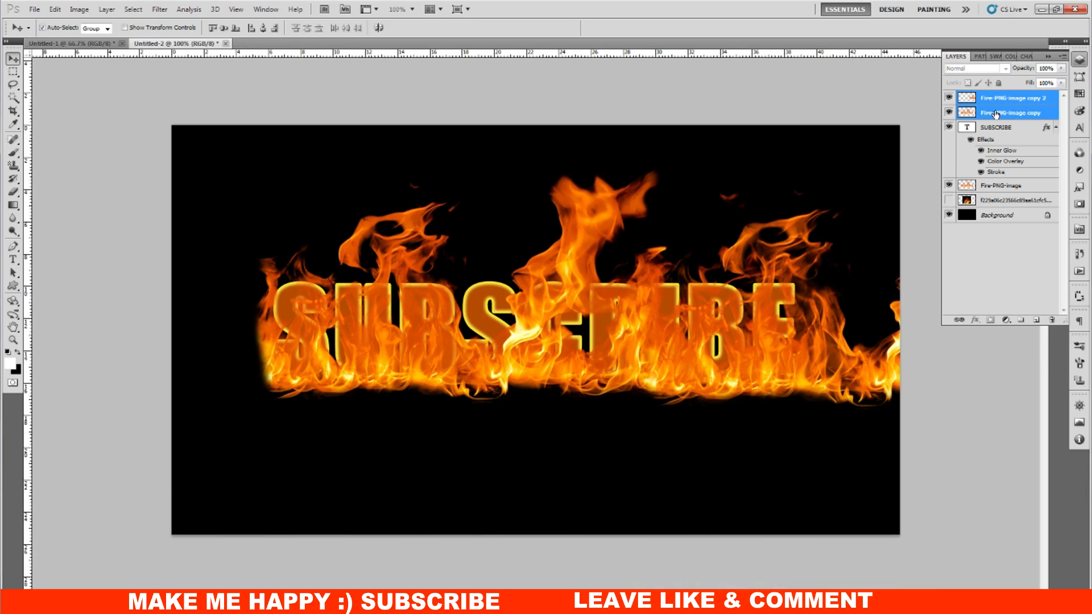
key("ctrl+e")
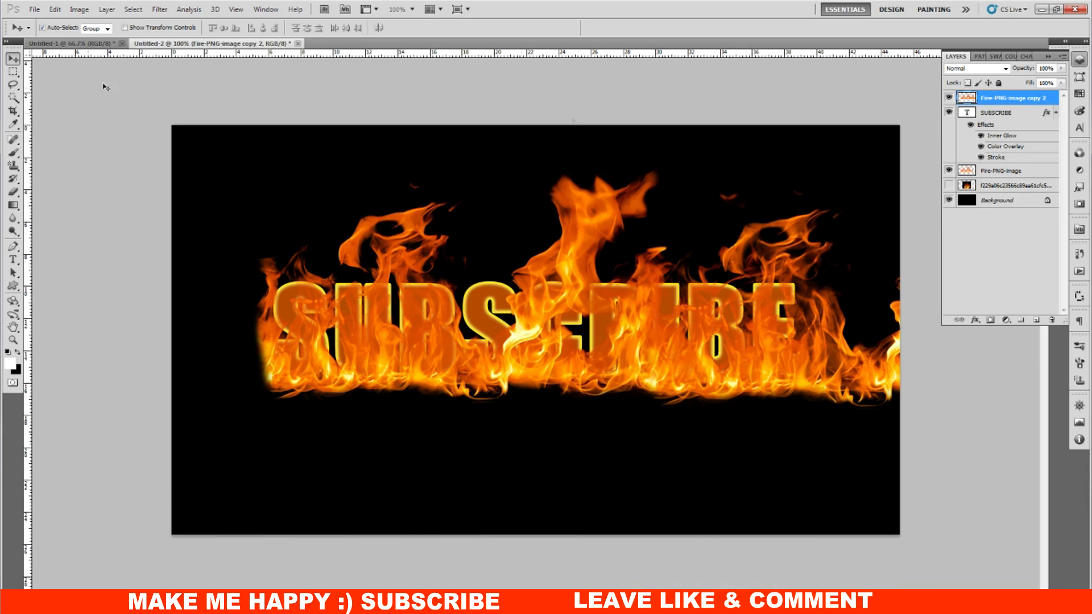
- Erase the right-edge flames and delete the merged fire outside the SUBSCRIBE letter shapes
left_click(12, 193)
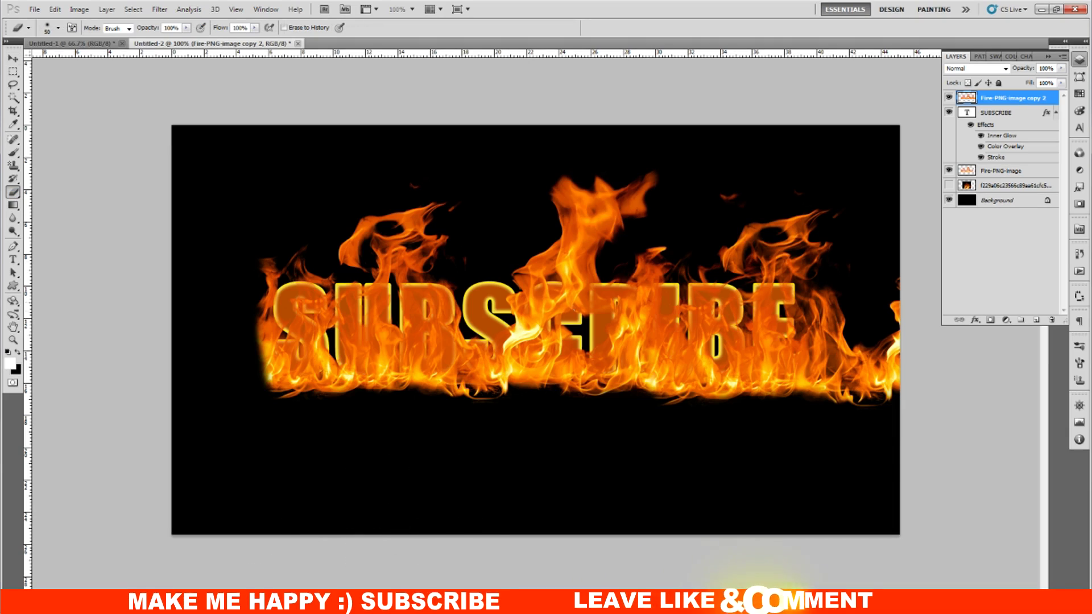
mouse_move(890, 295)
left_mouse_down()
mouse_move(894, 364)
mouse_move(852, 424)
mouse_move(875, 324)
mouse_move(846, 401)
mouse_move(868, 271)
left_mouse_up()
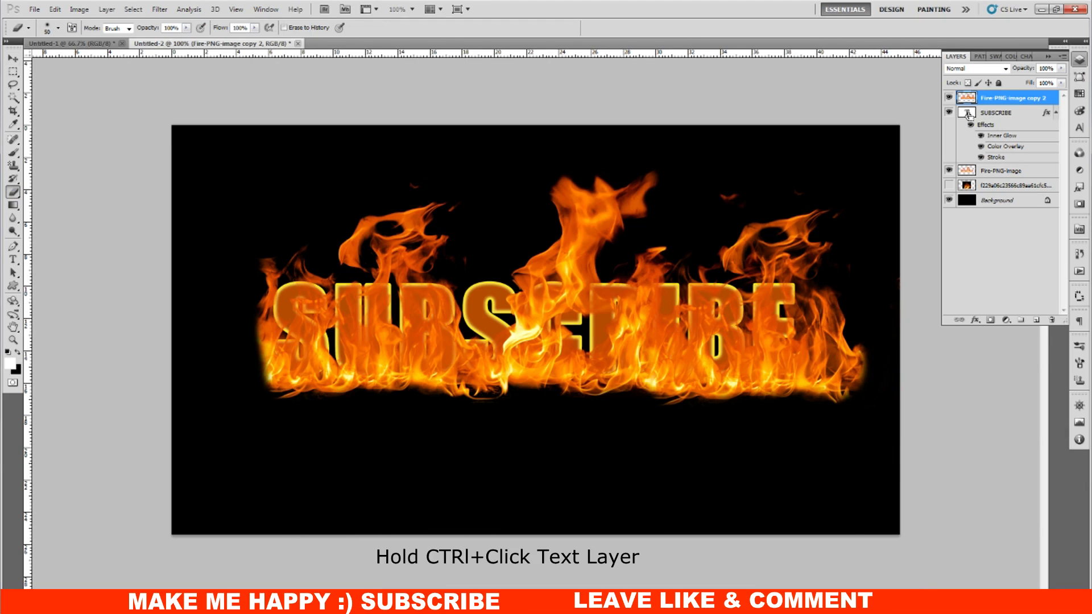
left_click(968, 114, "ctrl")
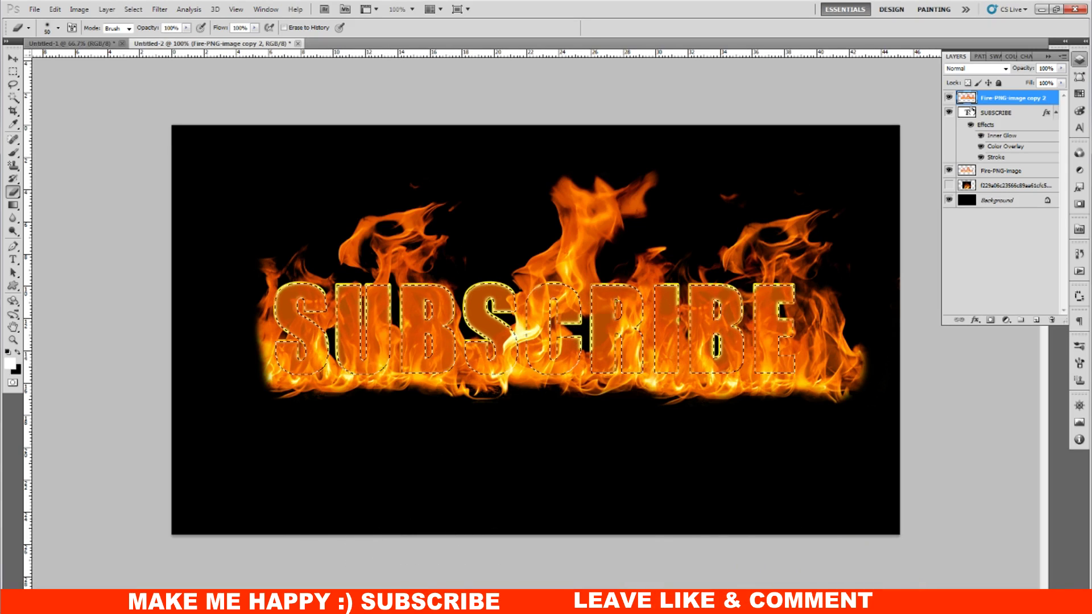
key("ctrl+shift+i")
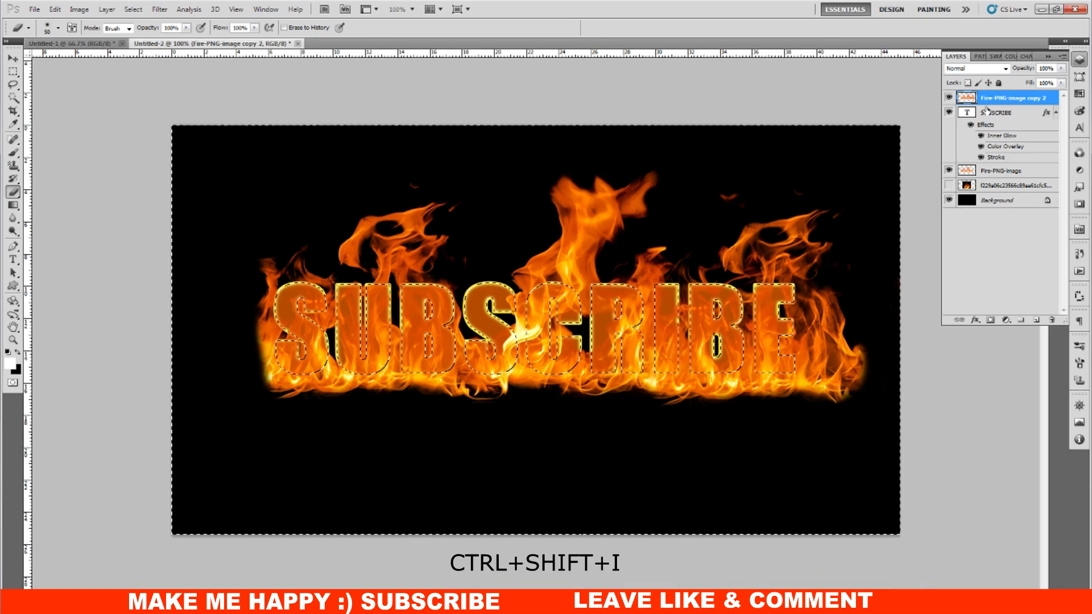
key("Delete")
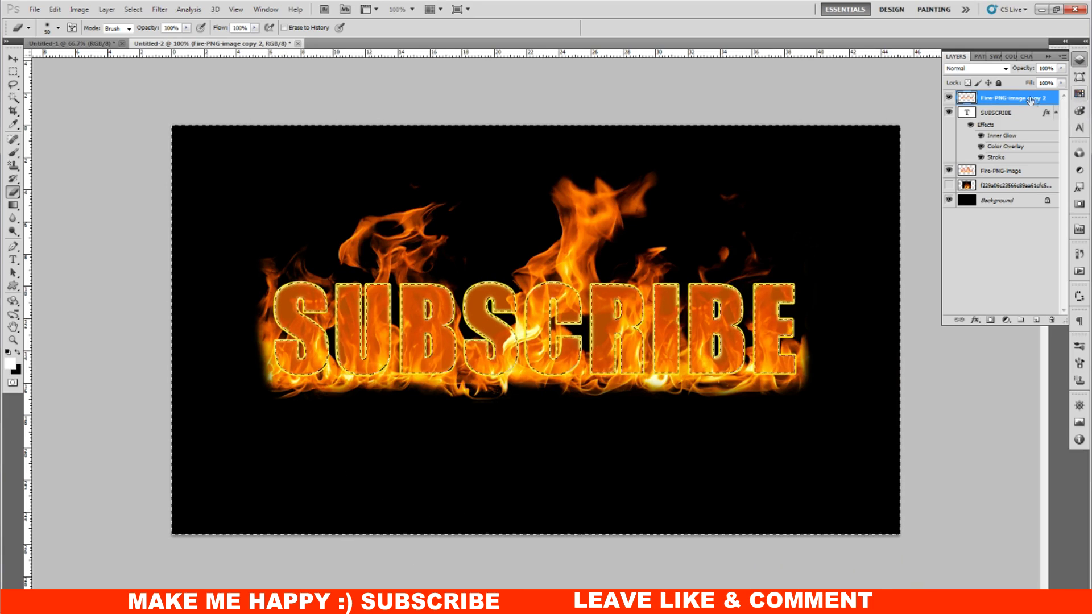
key("ctrl+d")
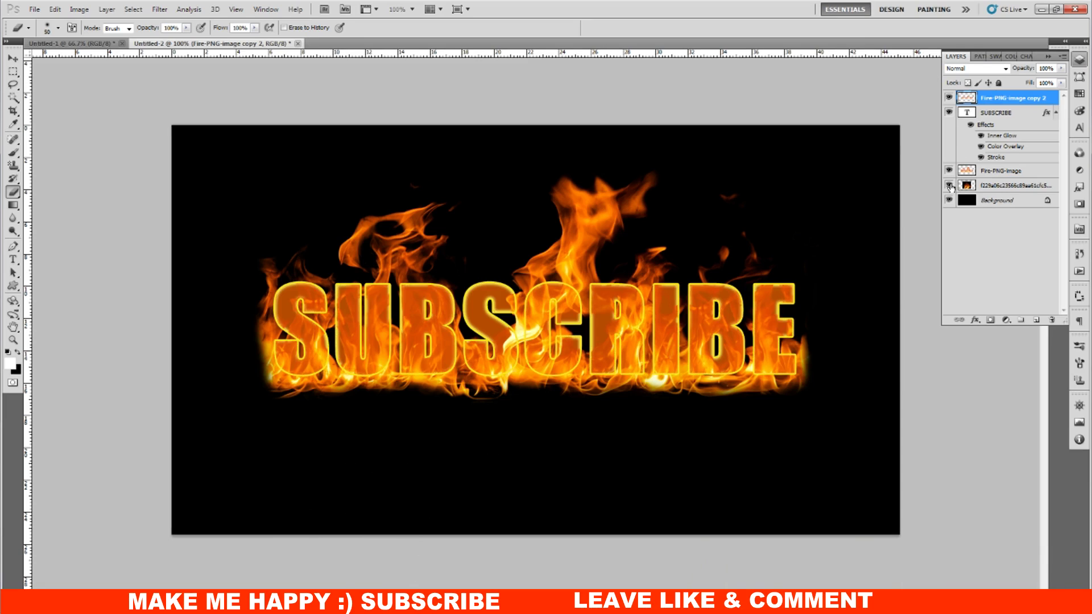
- Show the extra fire photo layer and position it beneath the left of SUBSCRIBE
left_click(948, 185)
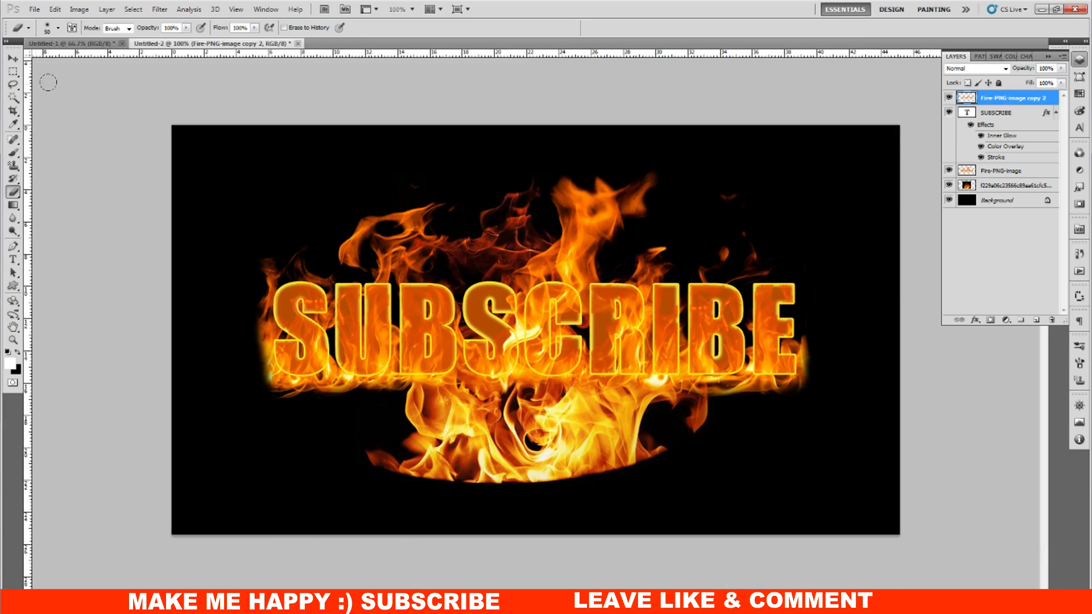
key("v")
left_click(560, 442)
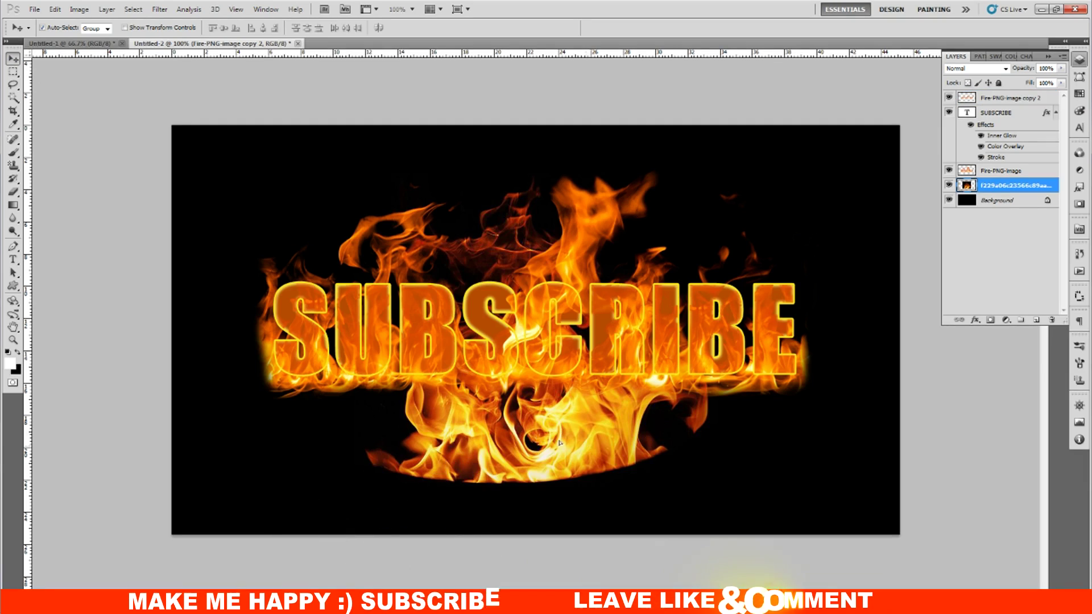
left_click_drag(561, 443, 482, 415)
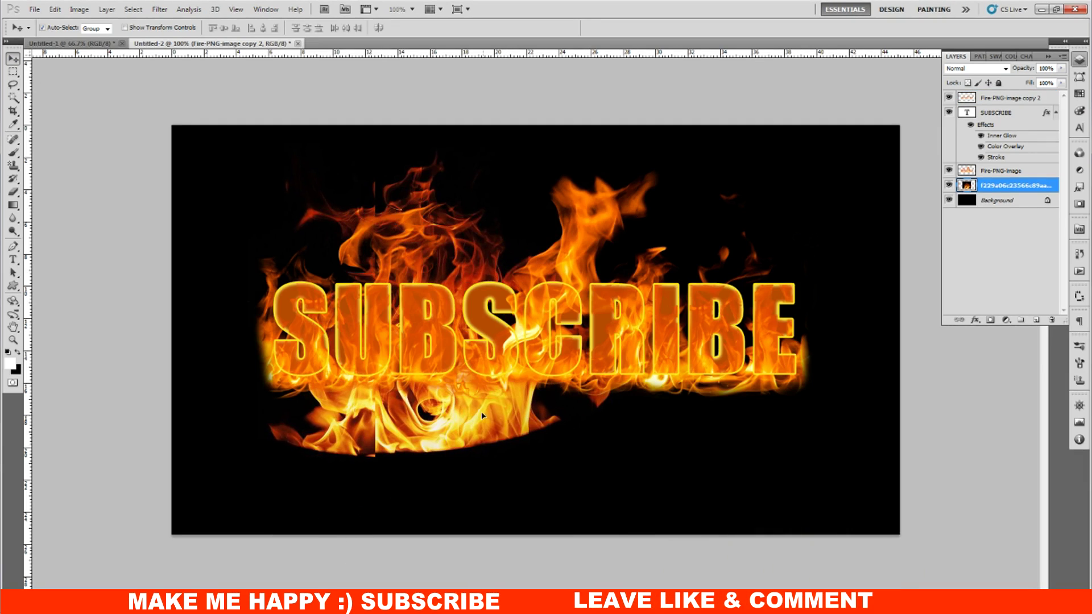
mouse_move(410, 396)
left_mouse_down()
mouse_move(391, 392)
mouse_move(409, 415)
left_mouse_up()
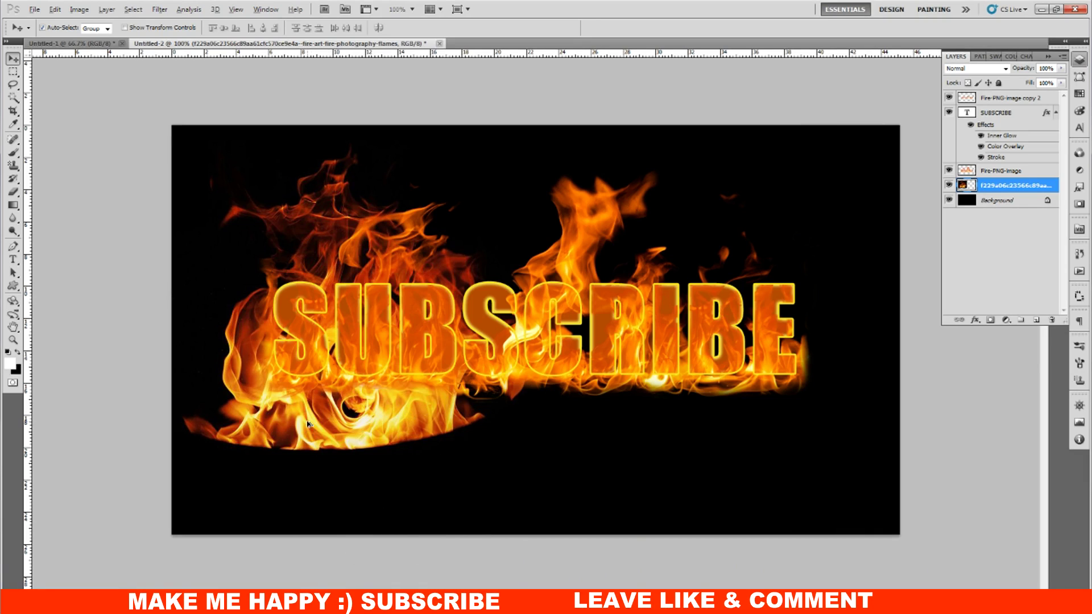
- Alt-drag two more flame photo copies so three sit side by side under the text
mouse_move(301, 426)
left_mouse_down()
mouse_move(572, 426)
mouse_move(630, 469)
left_mouse_up()
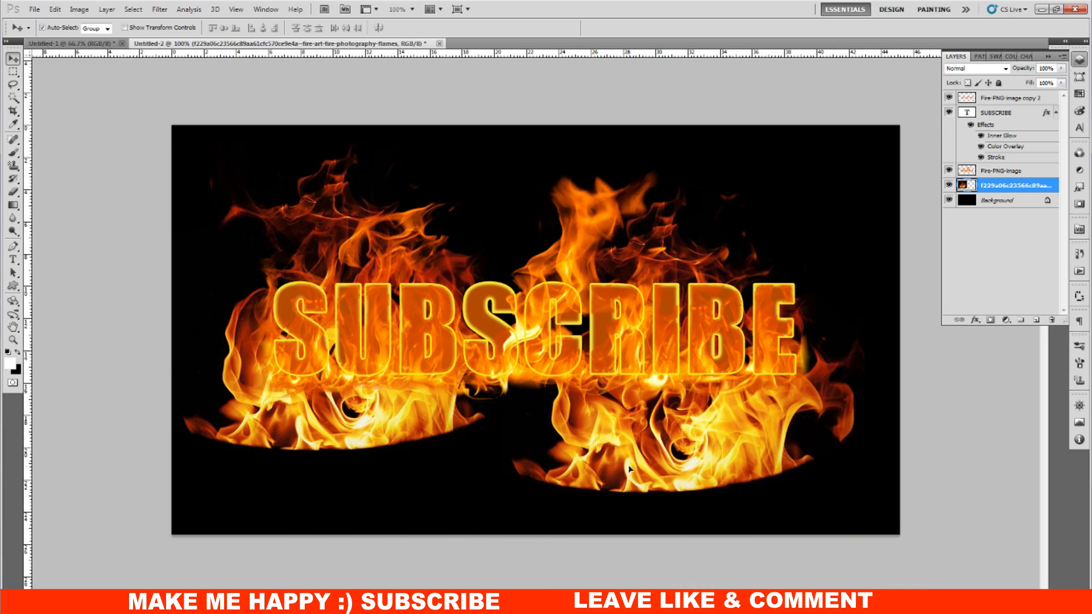
left_click_drag(630, 469, 619, 462)
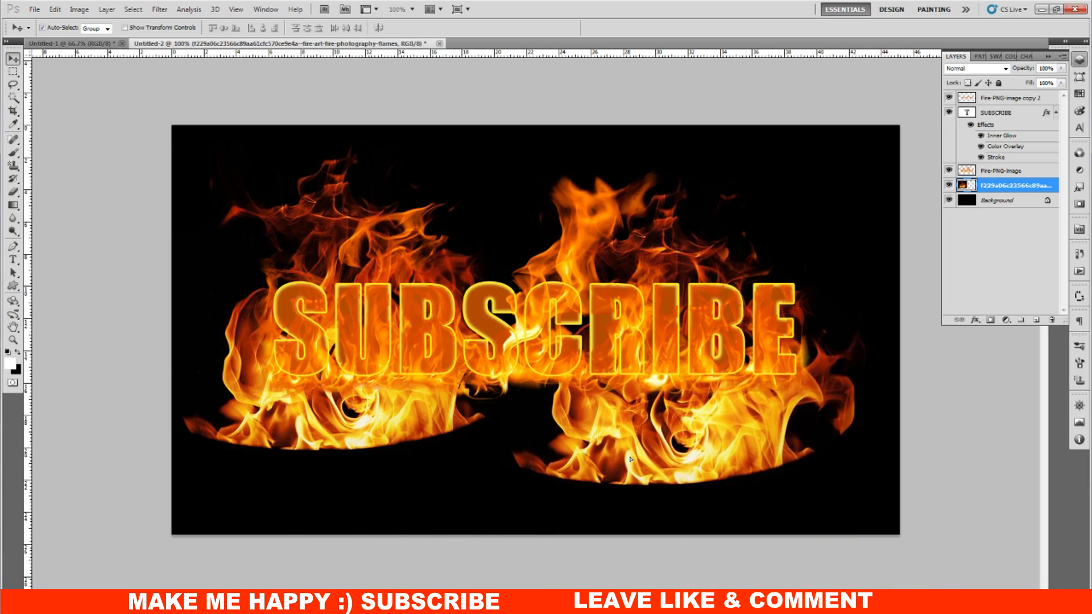
left_click_drag(415, 418, 539, 432)
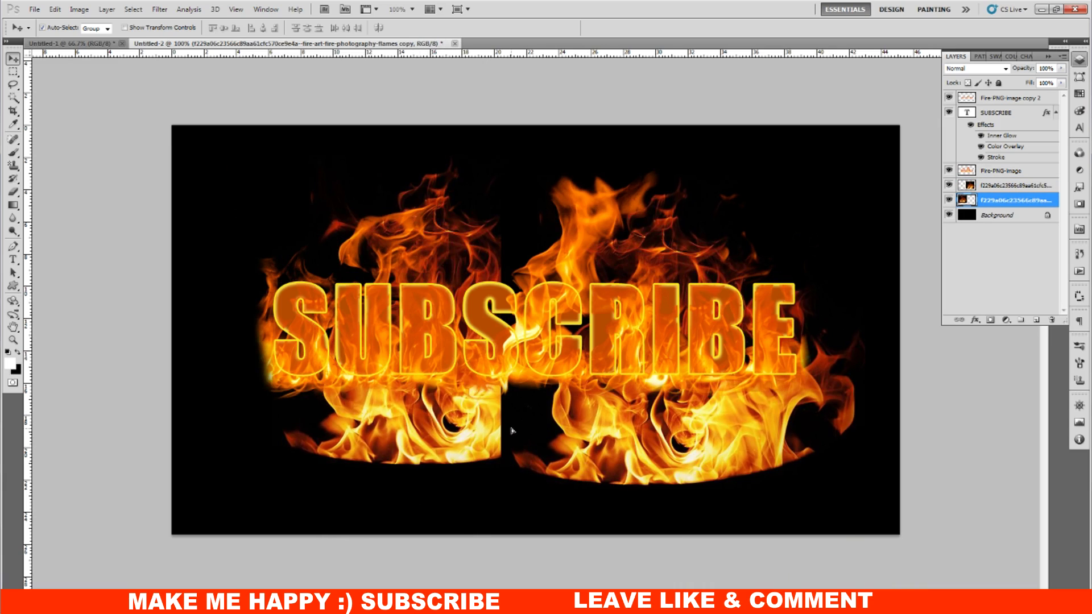
left_click_drag(539, 432, 428, 433)
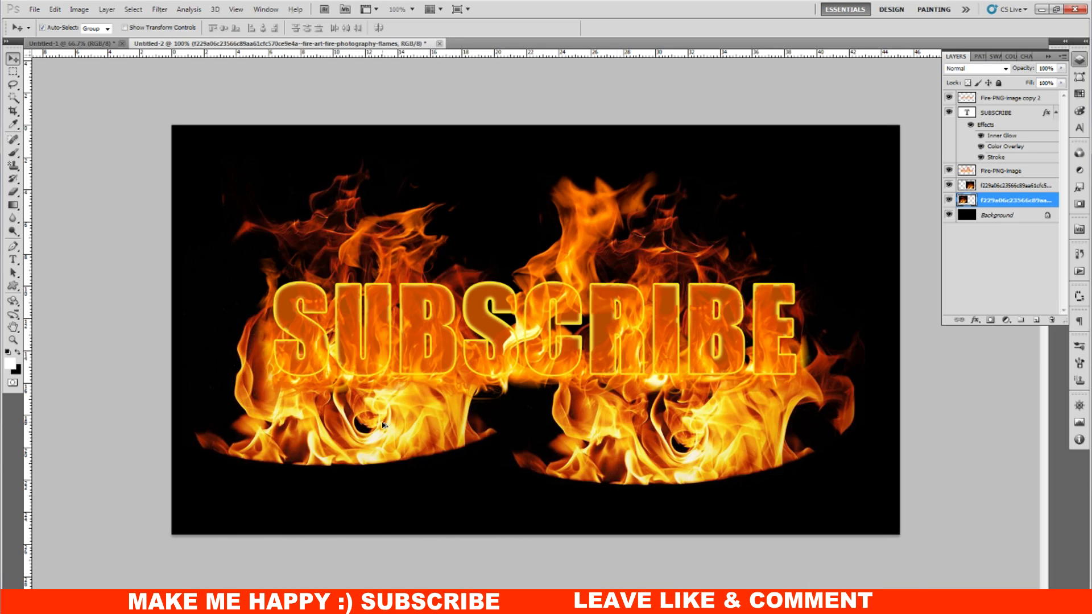
left_click_drag(383, 424, 543, 434)
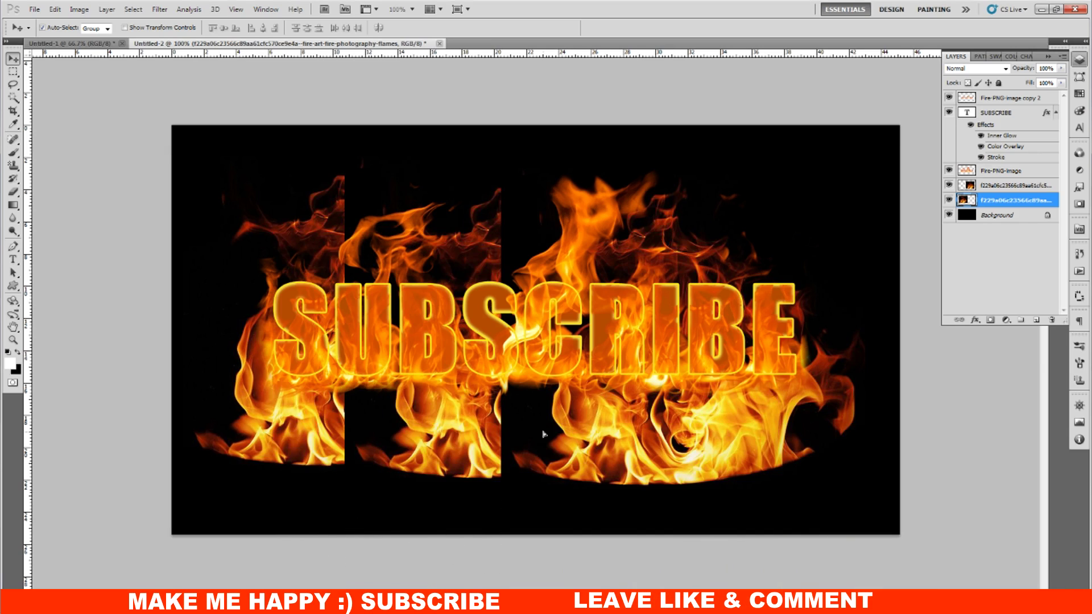
left_click_drag(543, 434, 546, 435)
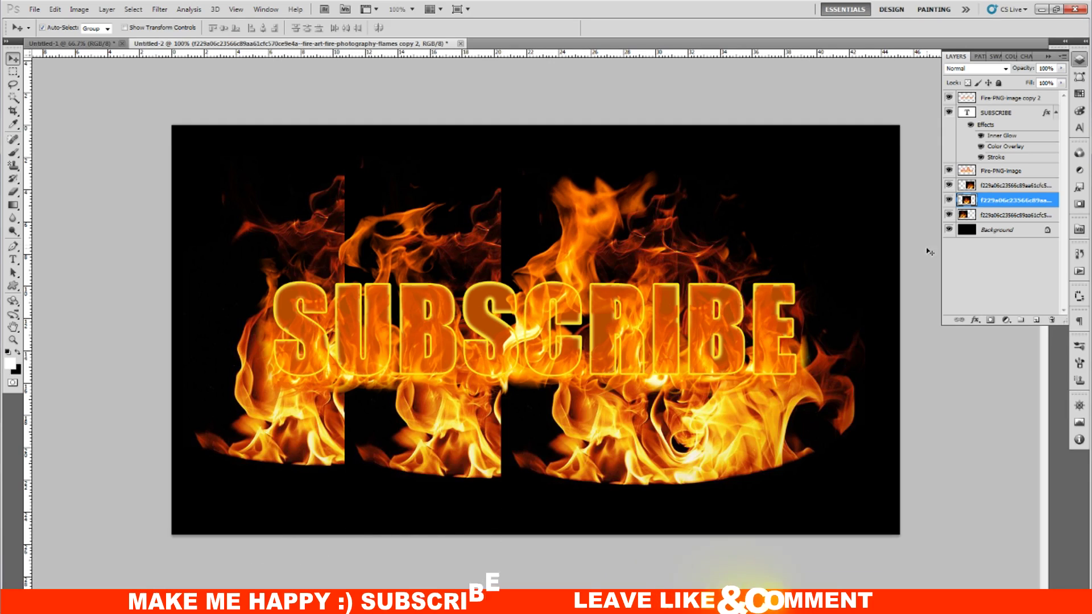
left_click(948, 200)
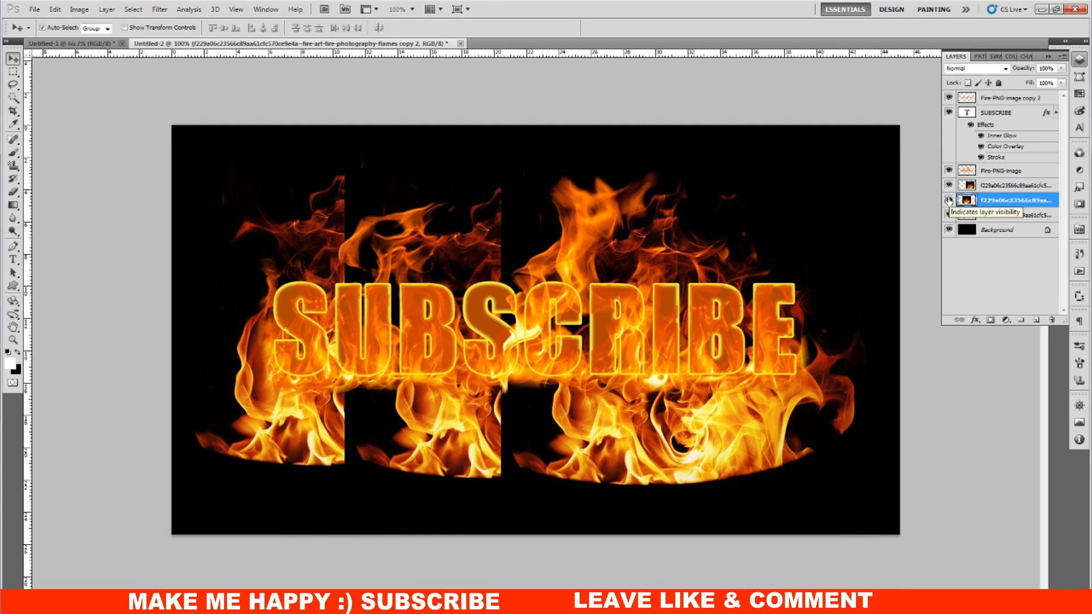
- Erase the hard vertical seams between the three flame photo copies with a soft eraser
left_click(613, 412)
left_click(14, 193)
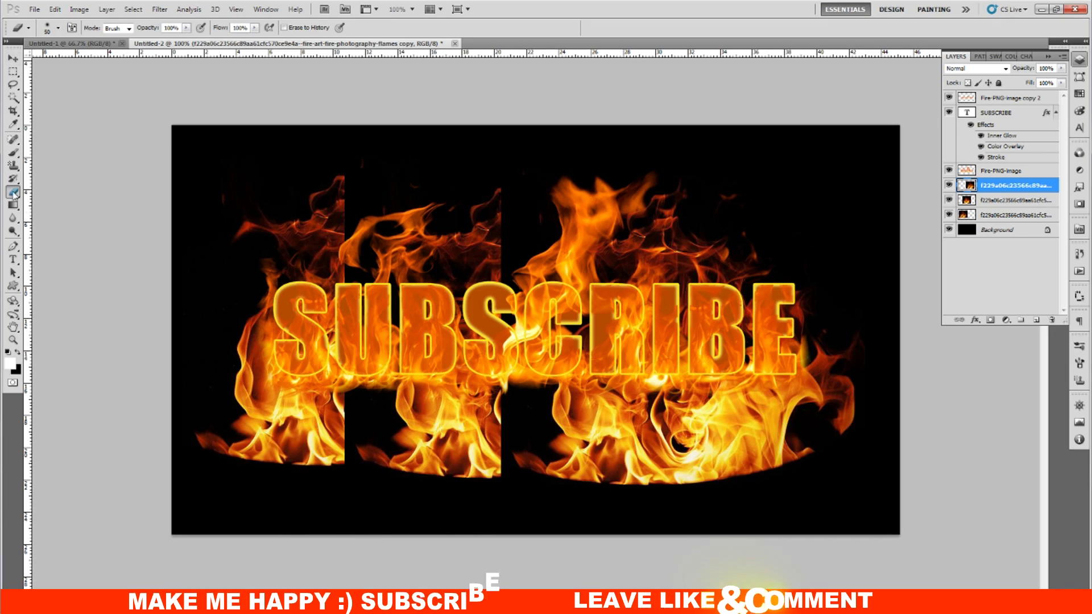
left_click_drag(504, 267, 507, 172)
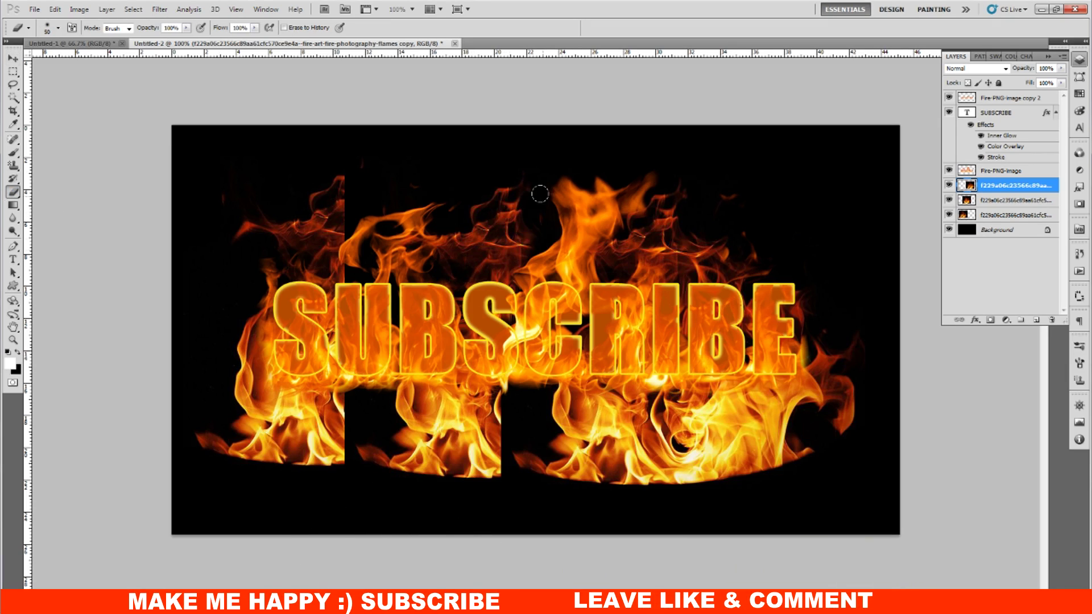
left_click_drag(515, 460, 528, 401)
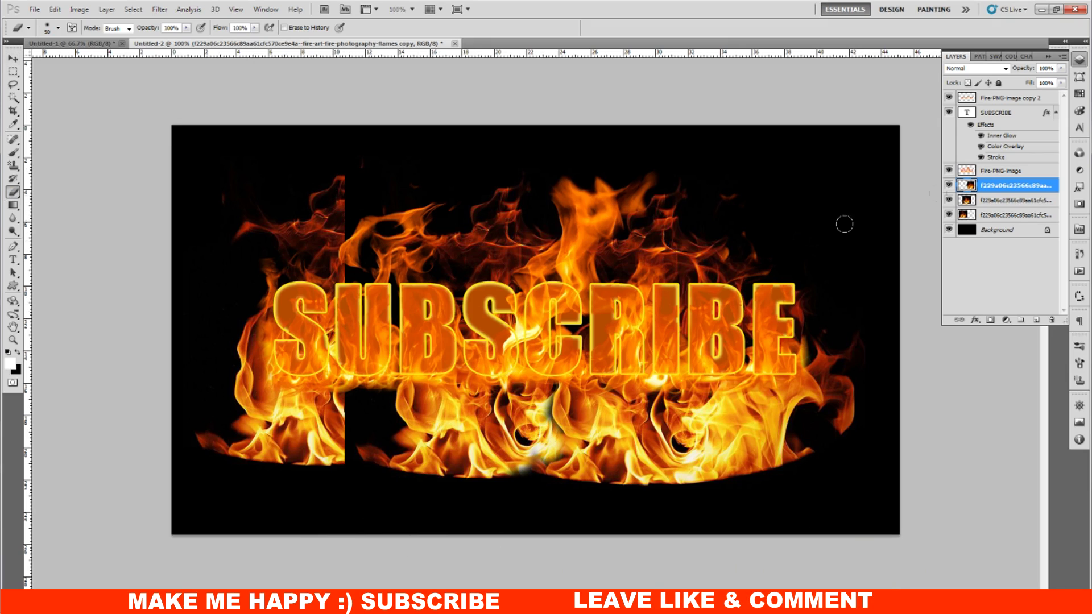
left_click(970, 200)
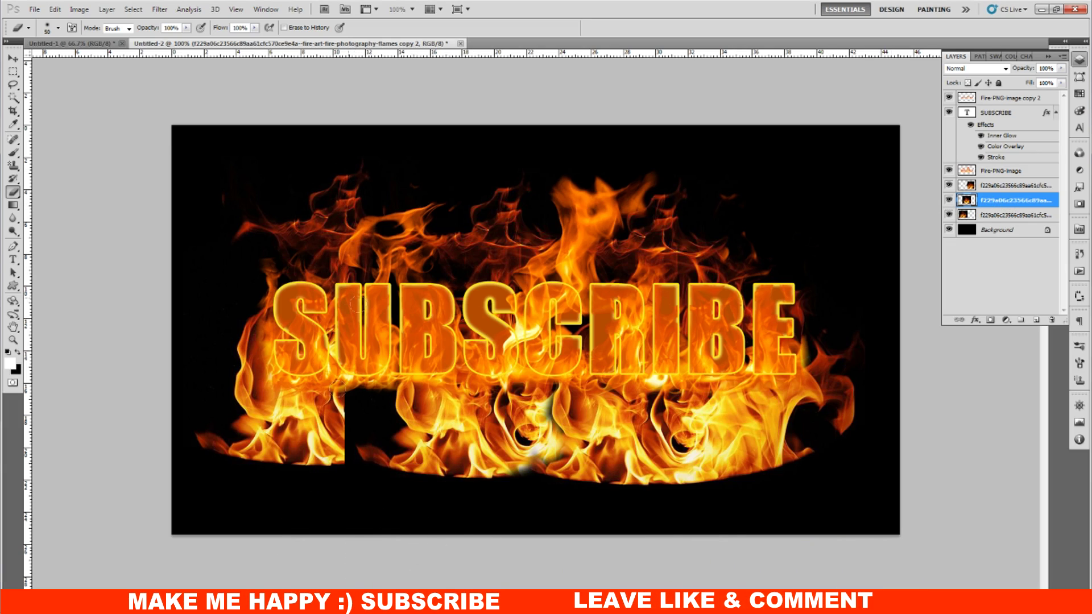
mouse_move(372, 398)
left_mouse_down()
mouse_move(364, 438)
mouse_move(387, 452)
left_mouse_up()
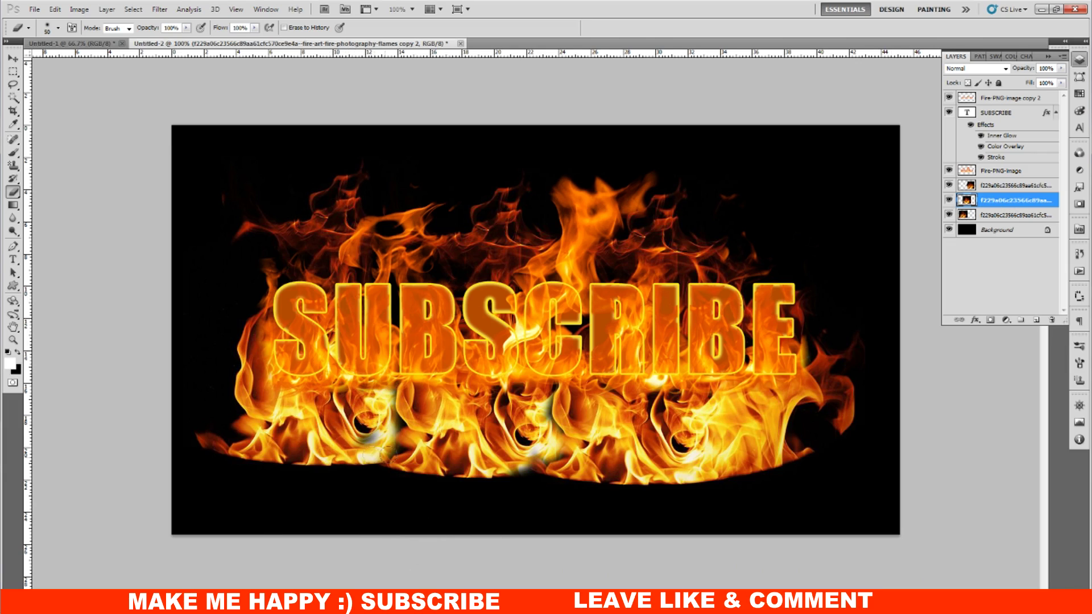
left_click(990, 187, "shift")
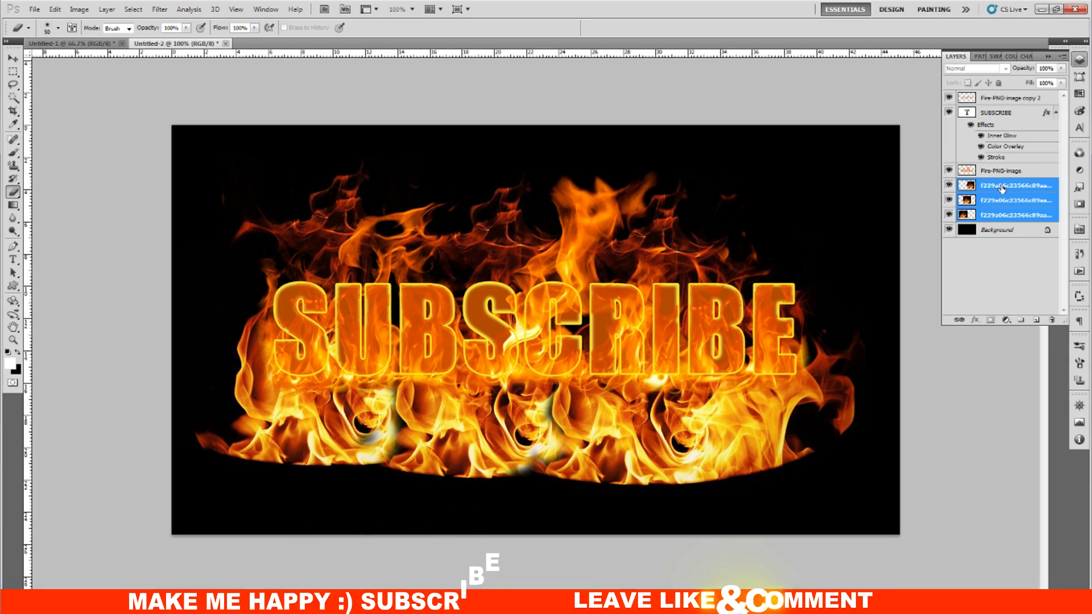
- Merge the three flame photo layers and move the result to the top of the stack
right_click(1003, 190)
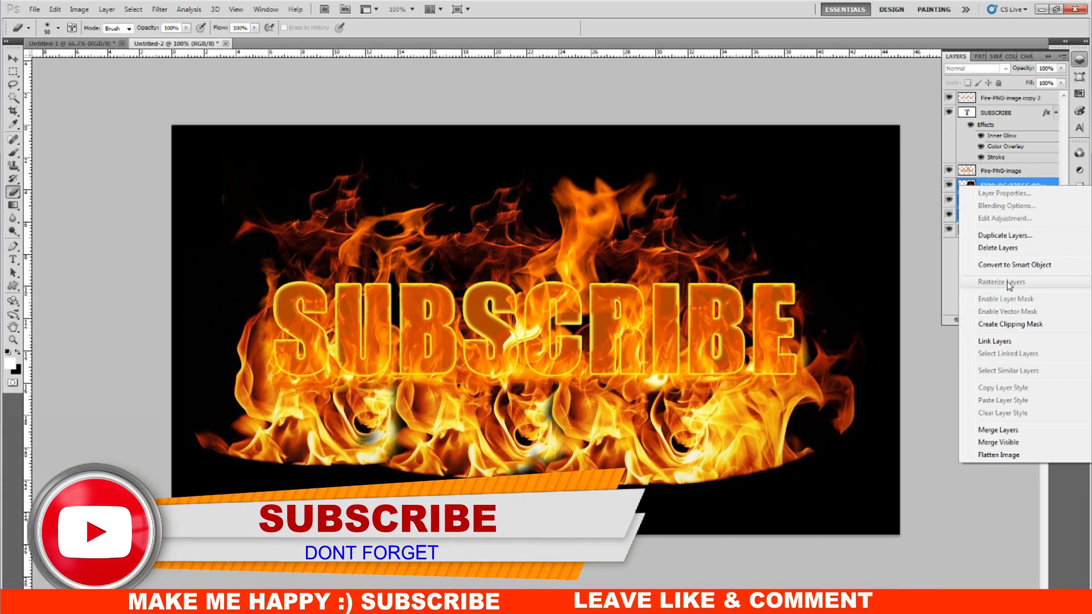
left_click(961, 187)
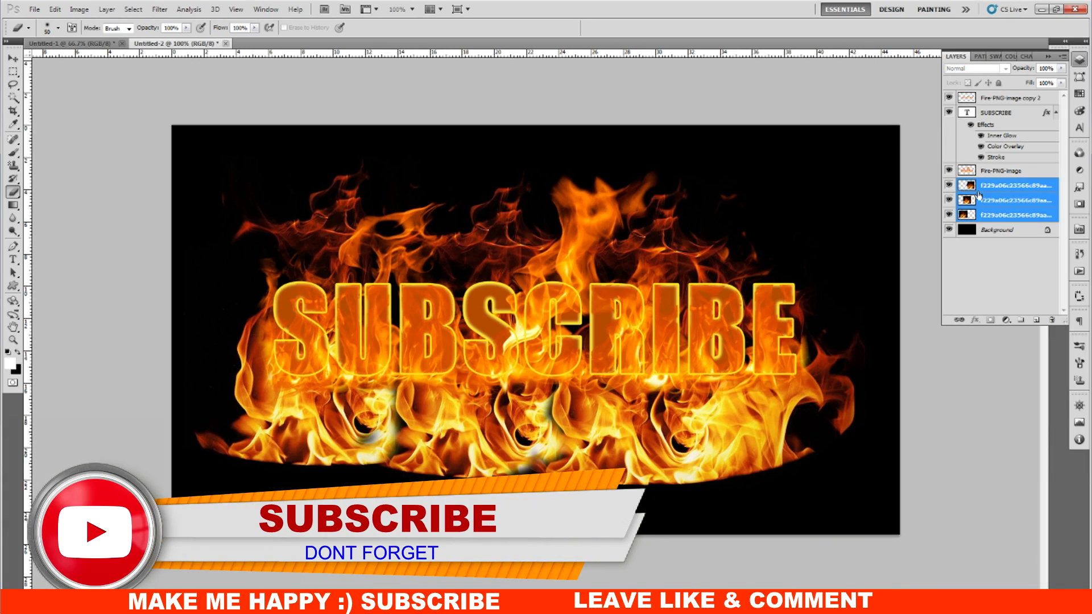
key("ctrl+e")
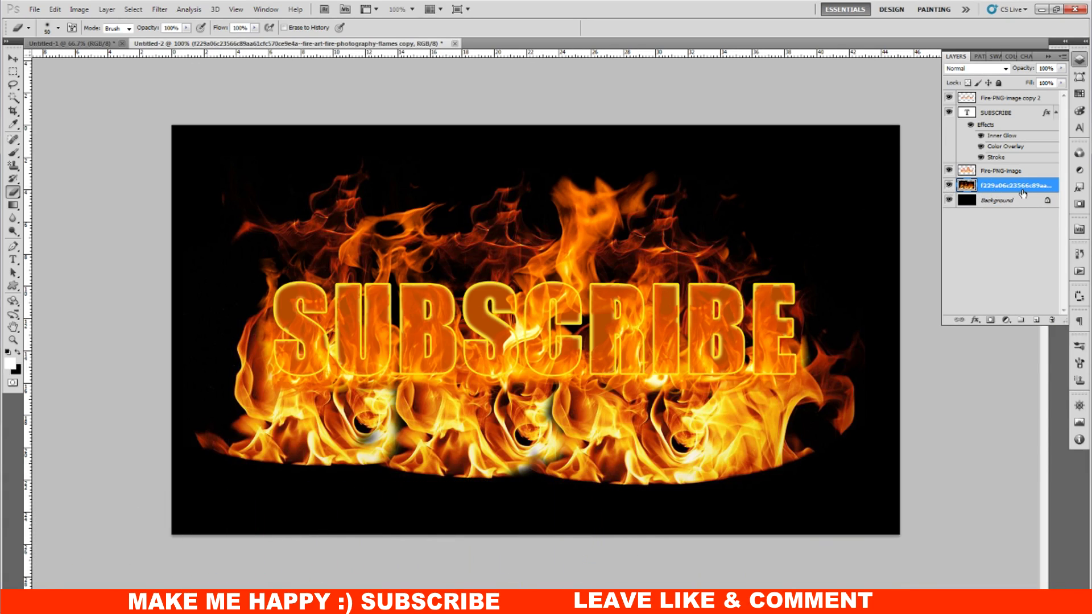
left_click_drag(1022, 194, 1012, 99)
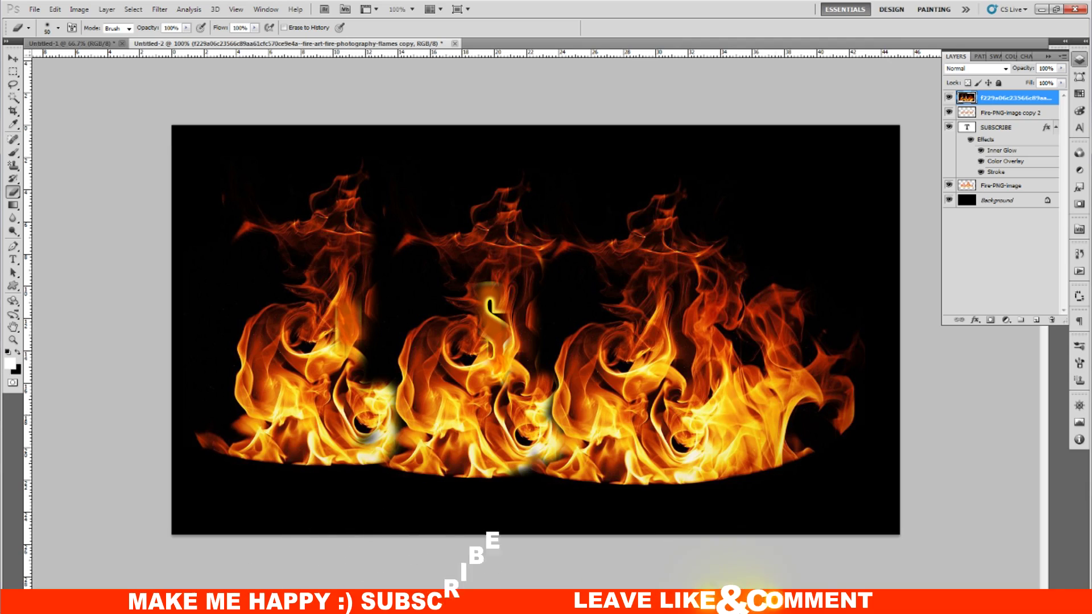
left_click(968, 132, "ctrl")
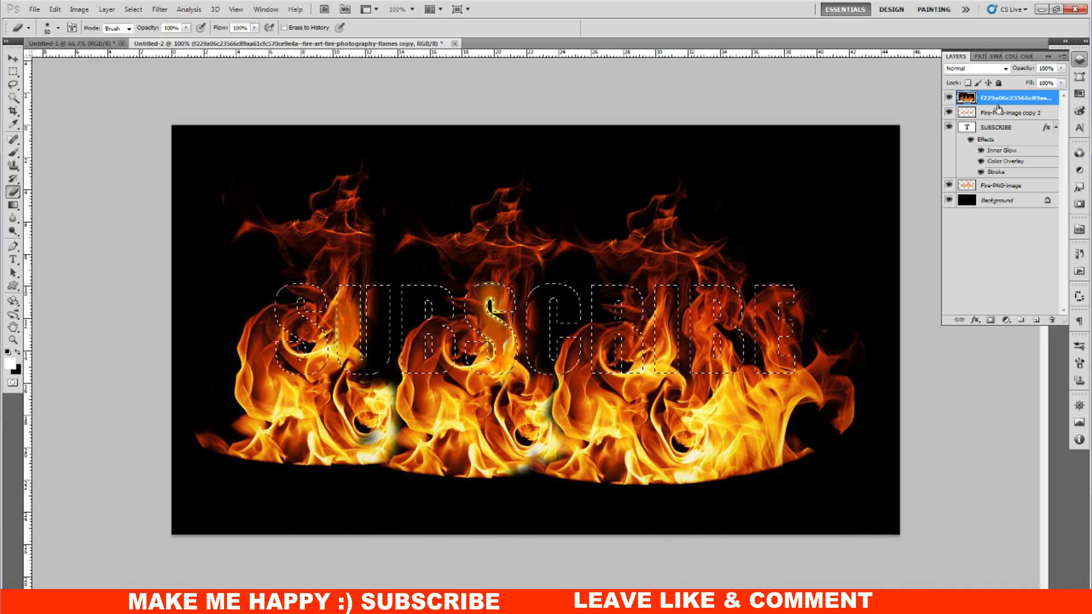
key("ctrl+d")
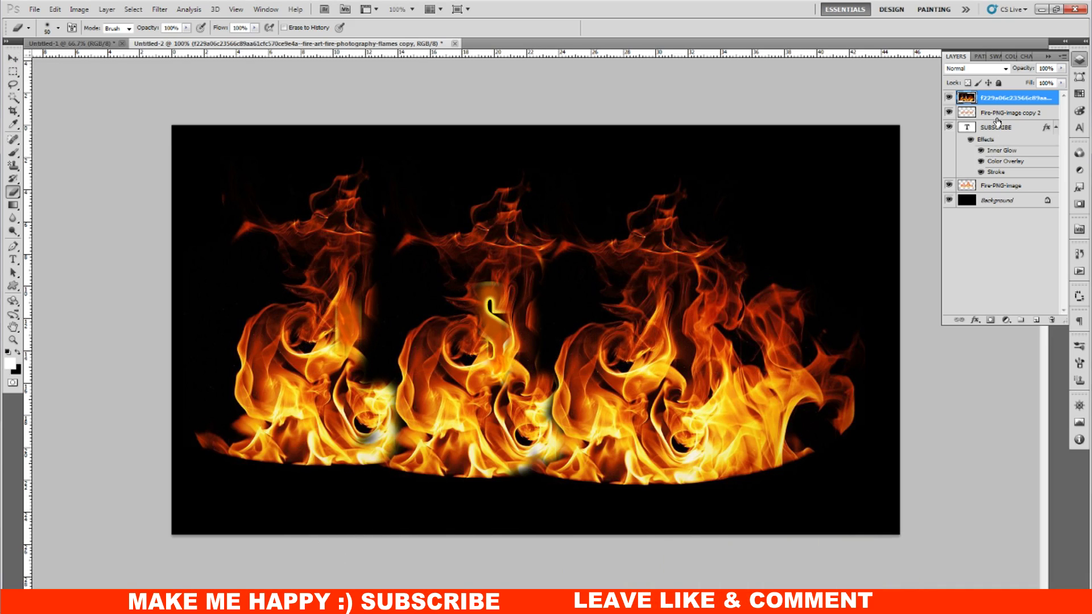
key("ctrl+t")
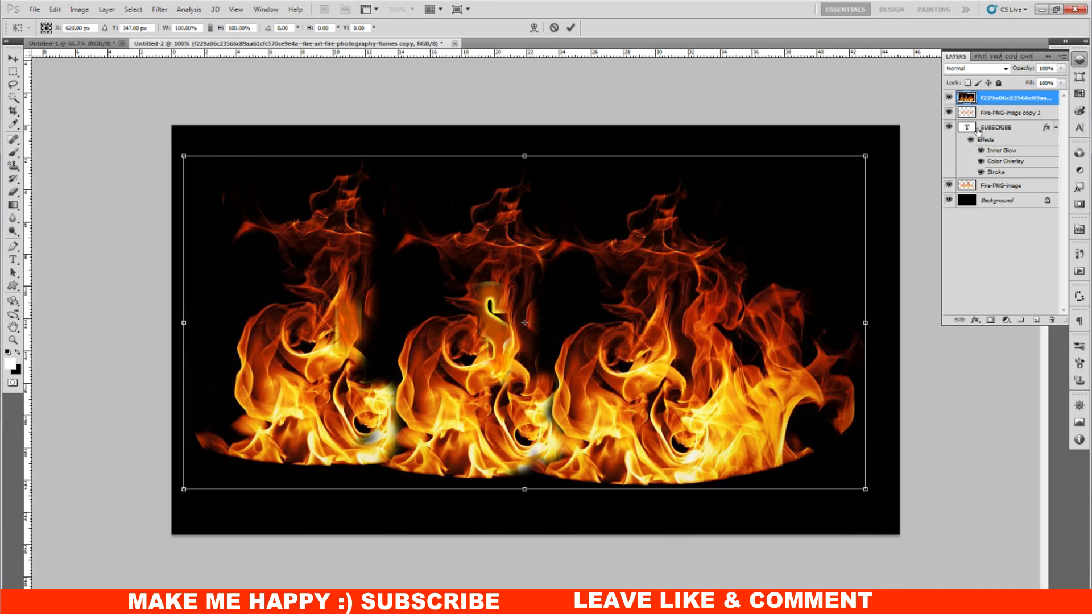
- Raise the top flame layer 50 px, then another 10 px, and load the SUBSCRIBE selection
key("shift+Up")
key("shift+Up")
key("shift+Up")
key("shift+Up")
key("shift+Up")
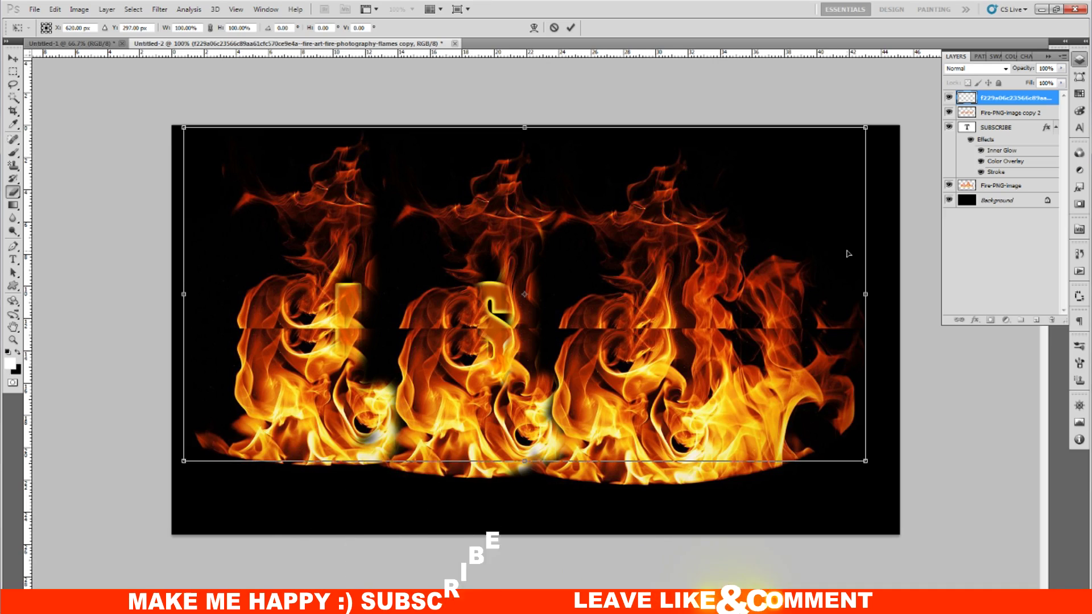
key("Return")
key("e")
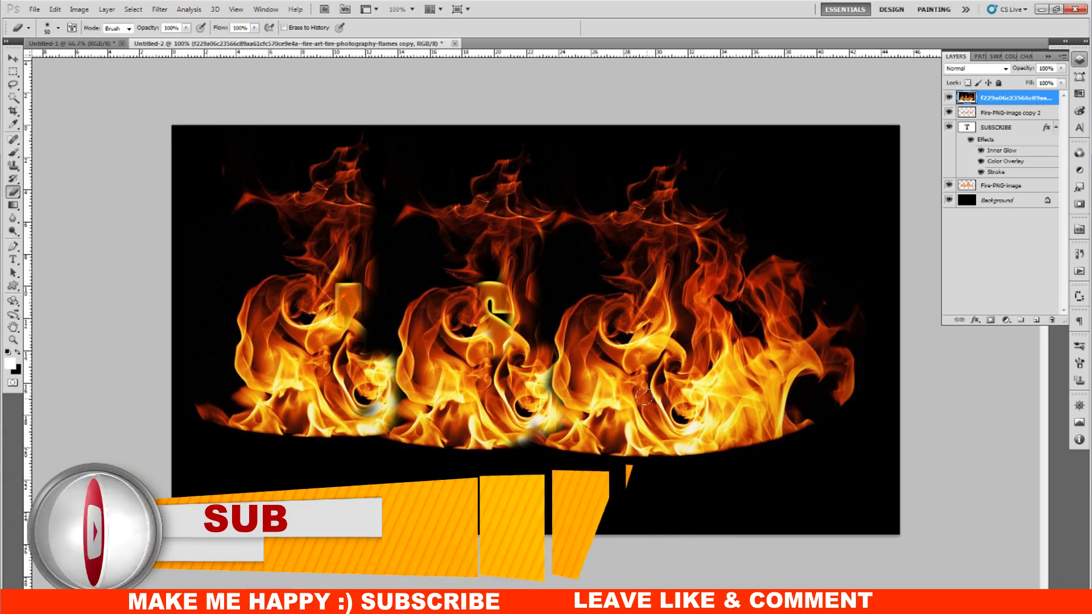
key("ctrl+t")
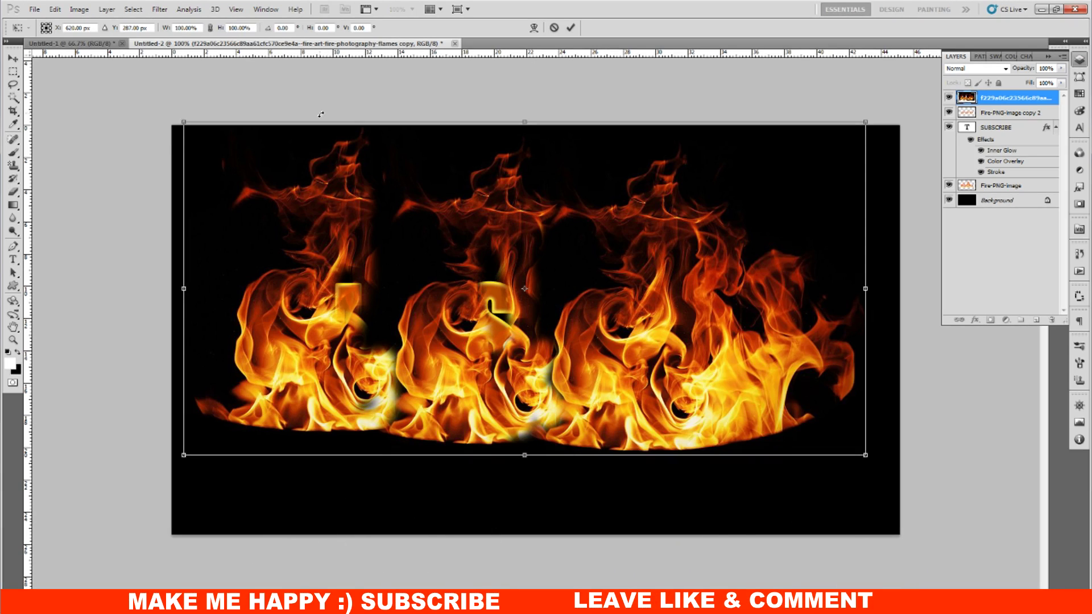
key("shift+Up")
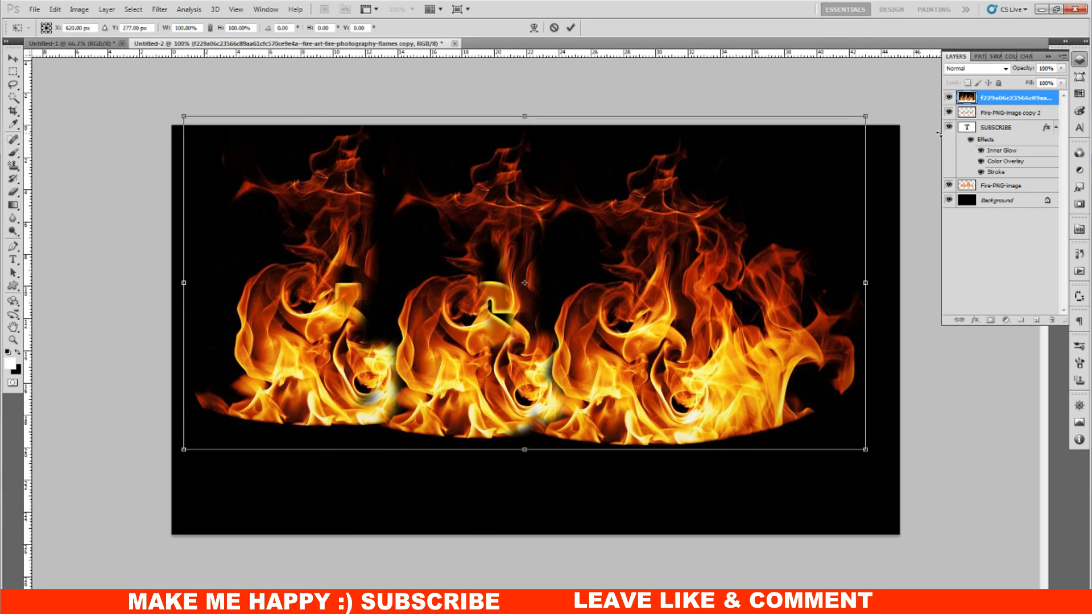
key("Return")
key("e")
left_click(965, 129, "ctrl")
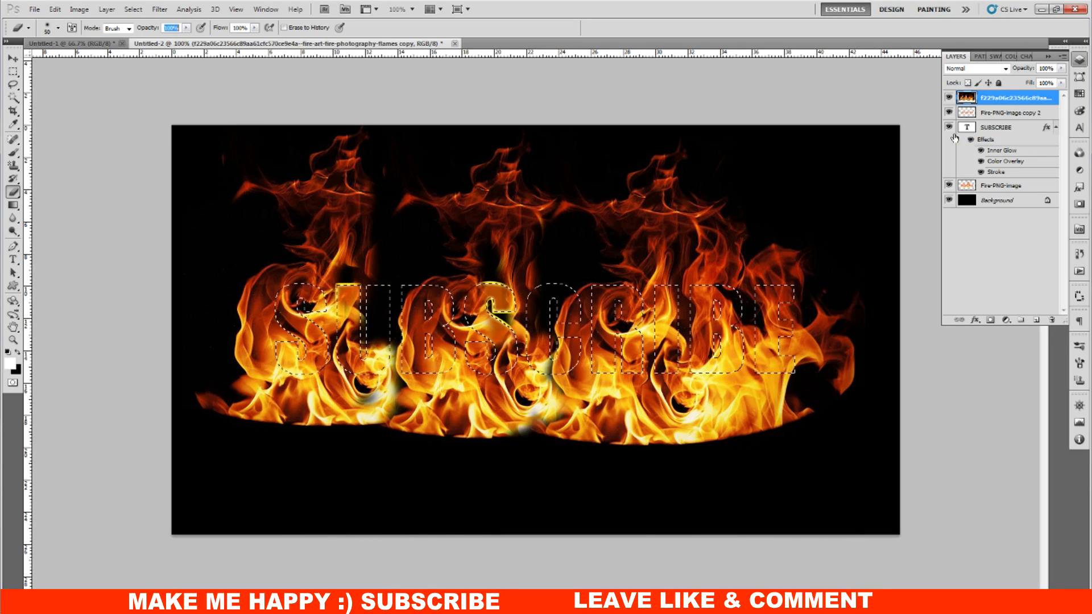
- Shift the flame layer left to the canvas edge and add an offset duplicate to the right
key("0")
key("m")
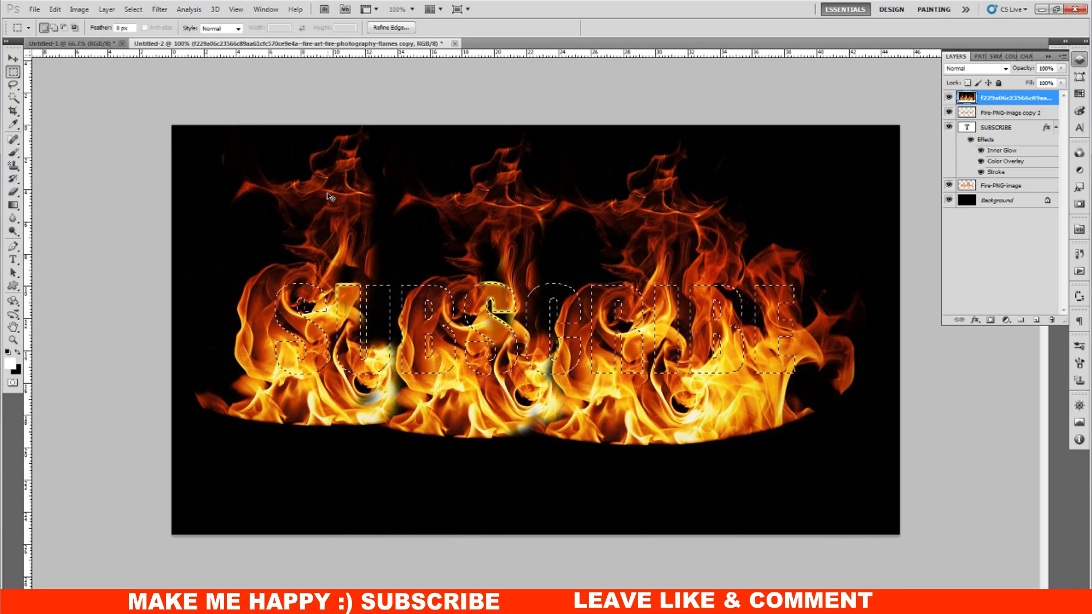
key("ctrl+d")
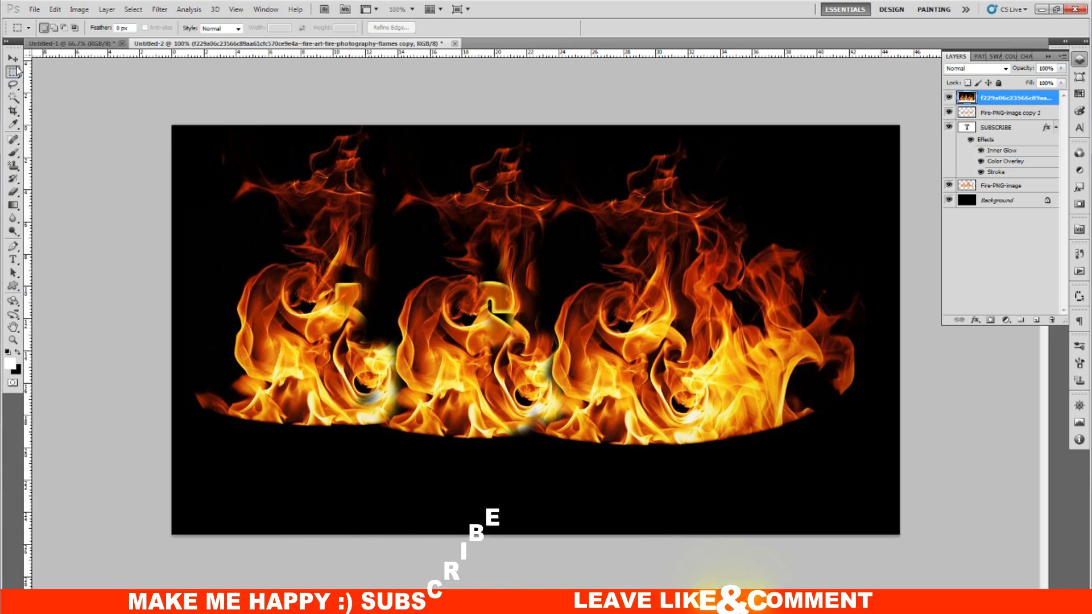
key("v")
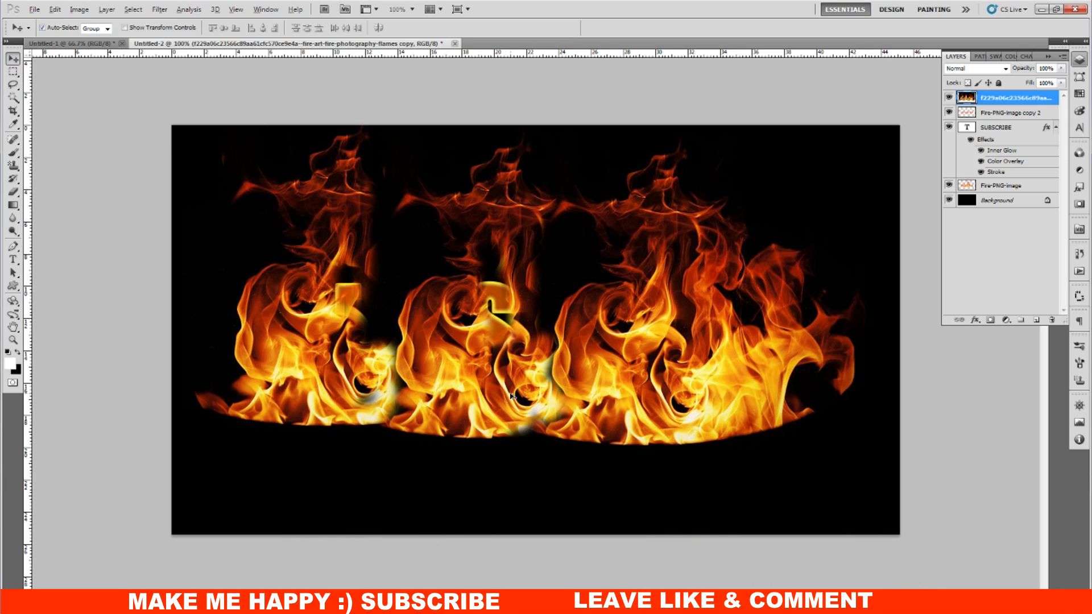
left_click_drag(508, 396, 412, 408)
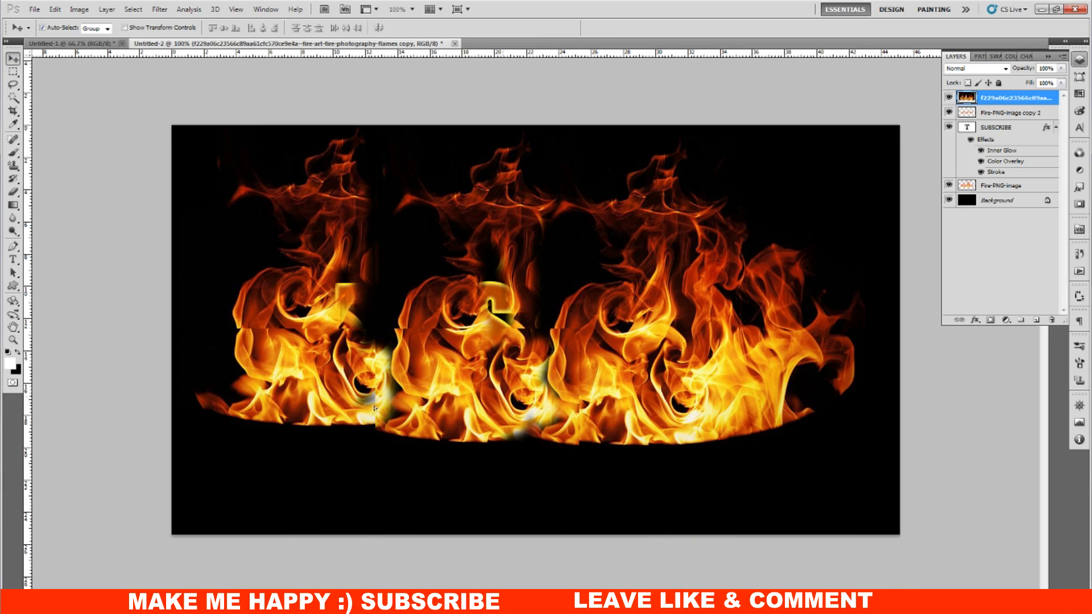
key("ctrl+z")
left_click_drag(374, 408, 439, 407)
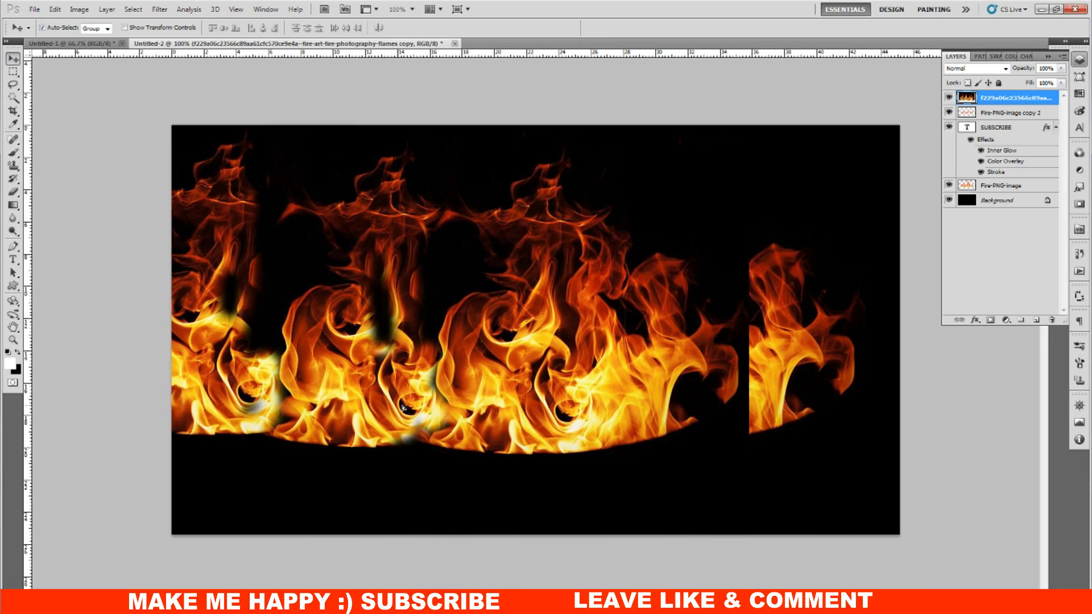
left_click_drag(439, 407, 450, 408)
key("ctrl+j")
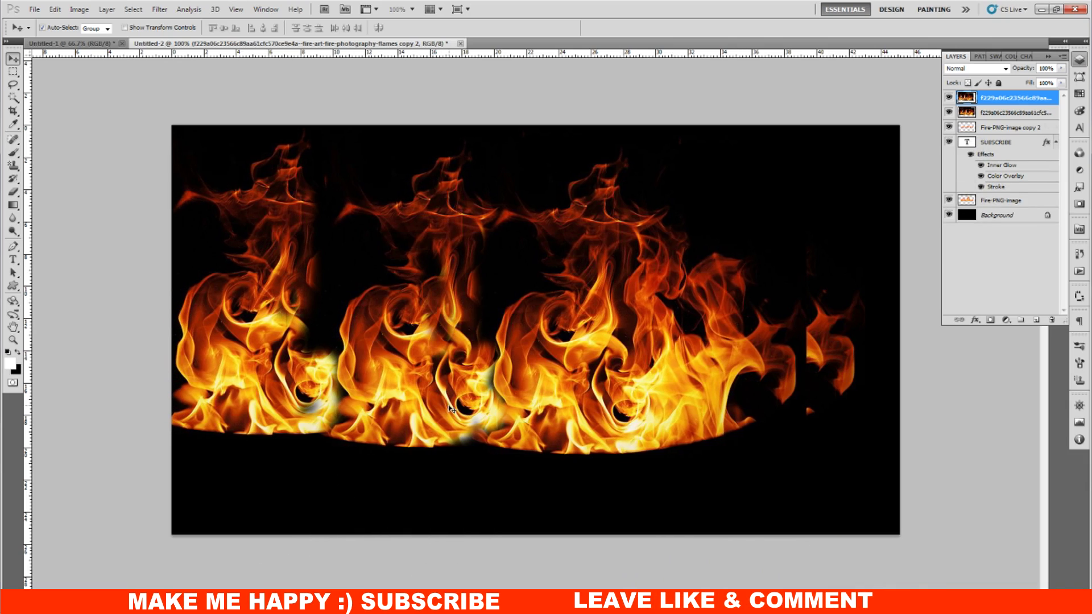
left_click(17, 192)
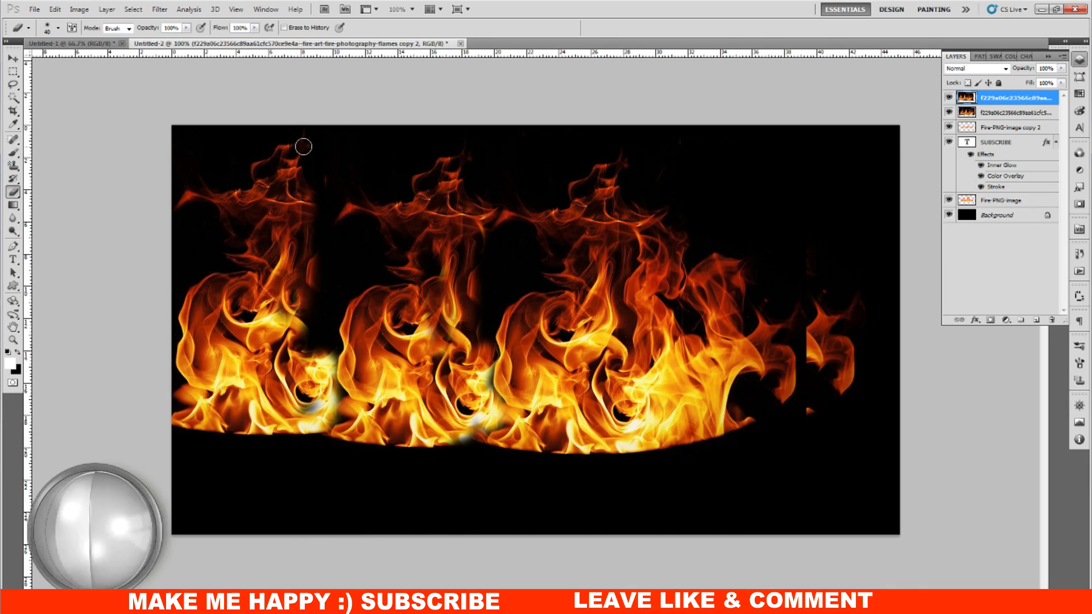
- Erase the hard edges of the duplicated top flames with a 250 px eraser
key("bracketright")
key("bracketright")
key("bracketright")
mouse_move(267, 188)
left_mouse_down()
mouse_move(127, 310)
mouse_move(346, 394)
mouse_move(363, 193)
mouse_move(341, 244)
mouse_move(341, 302)
mouse_move(318, 364)
mouse_move(330, 393)
mouse_move(455, 207)
left_mouse_up()
mouse_move(722, 318)
left_mouse_down()
mouse_move(568, 398)
mouse_move(597, 387)
mouse_move(603, 273)
mouse_move(512, 335)
mouse_move(443, 421)
mouse_move(472, 369)
mouse_move(489, 285)
left_mouse_up()
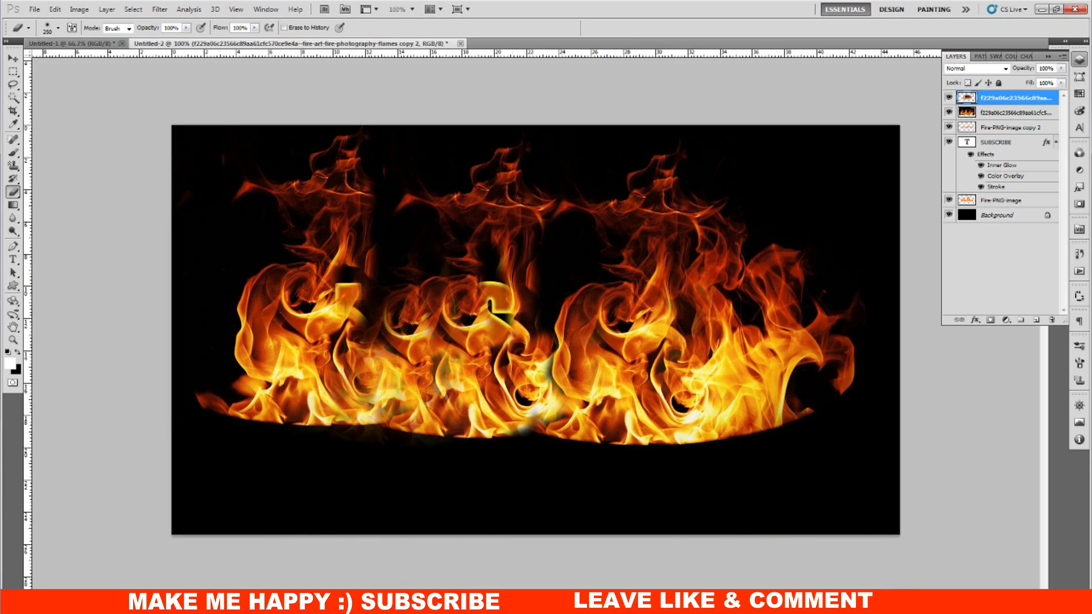
left_click_drag(449, 364, 359, 415)
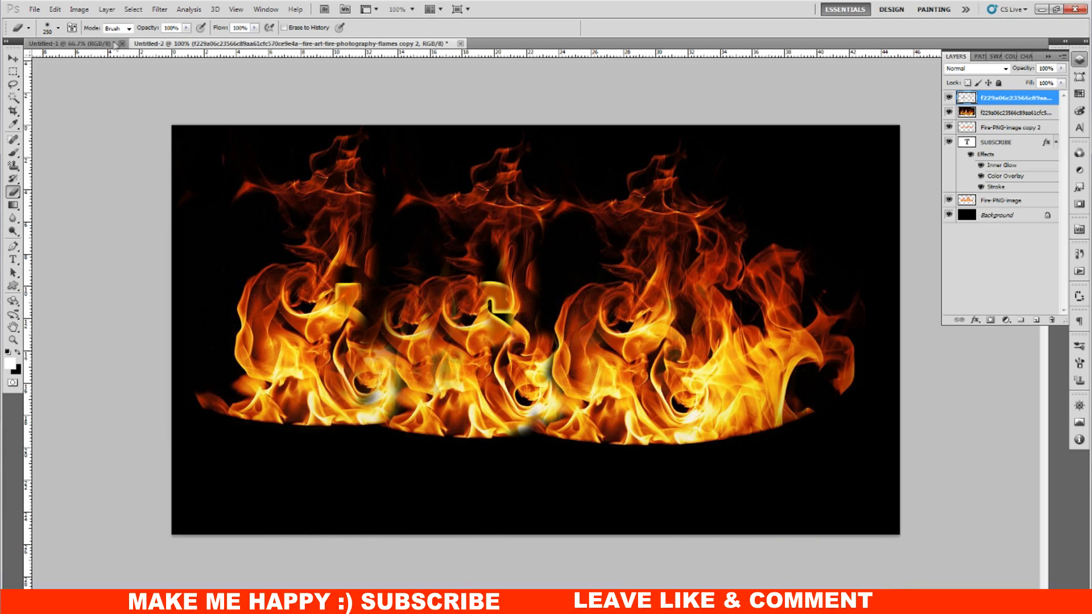
- Load the SUBSCRIBE letter shapes as a selection, then deselect it
left_click(15, 59)
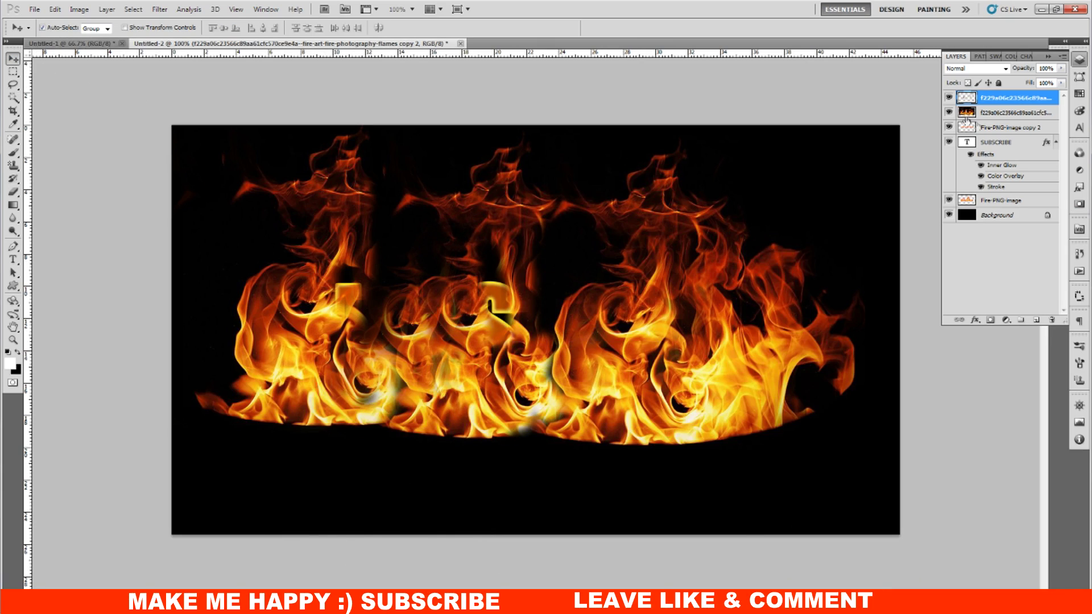
left_click(965, 143, "ctrl")
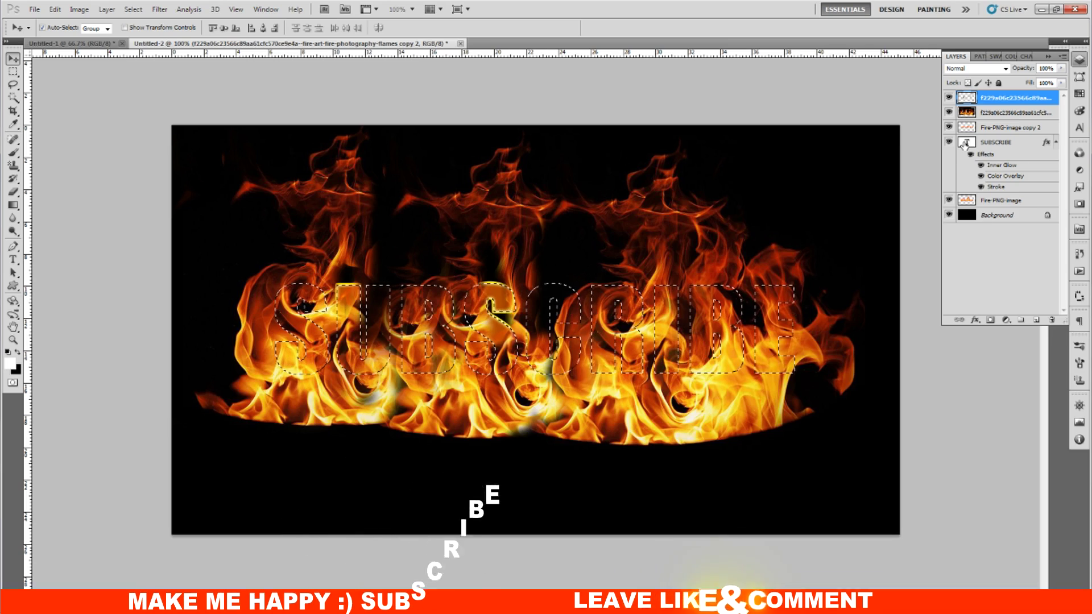
key("ctrl+d")
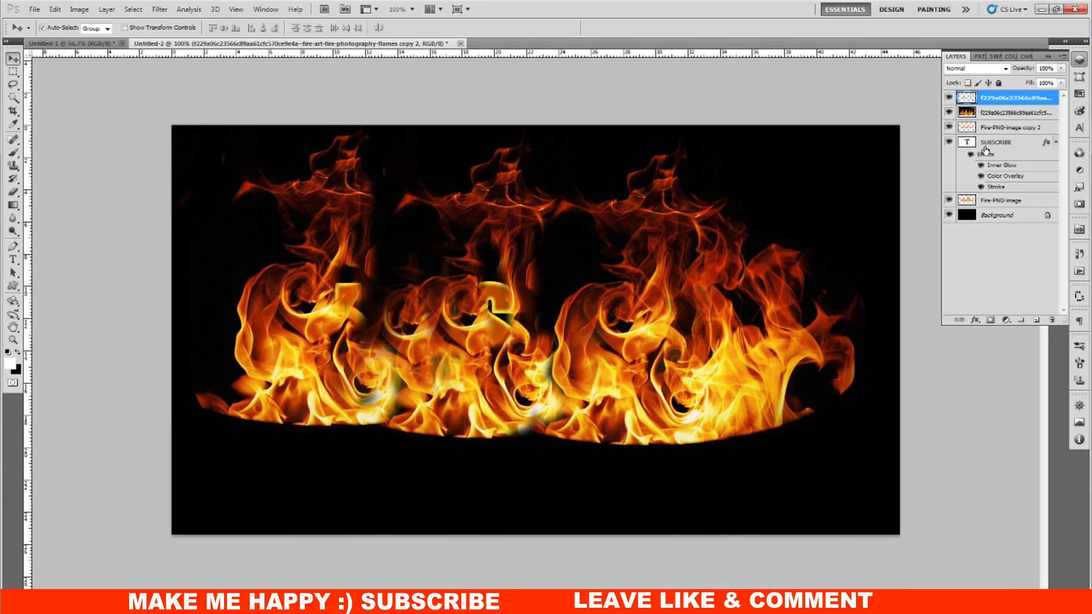
key("ctrl+t")
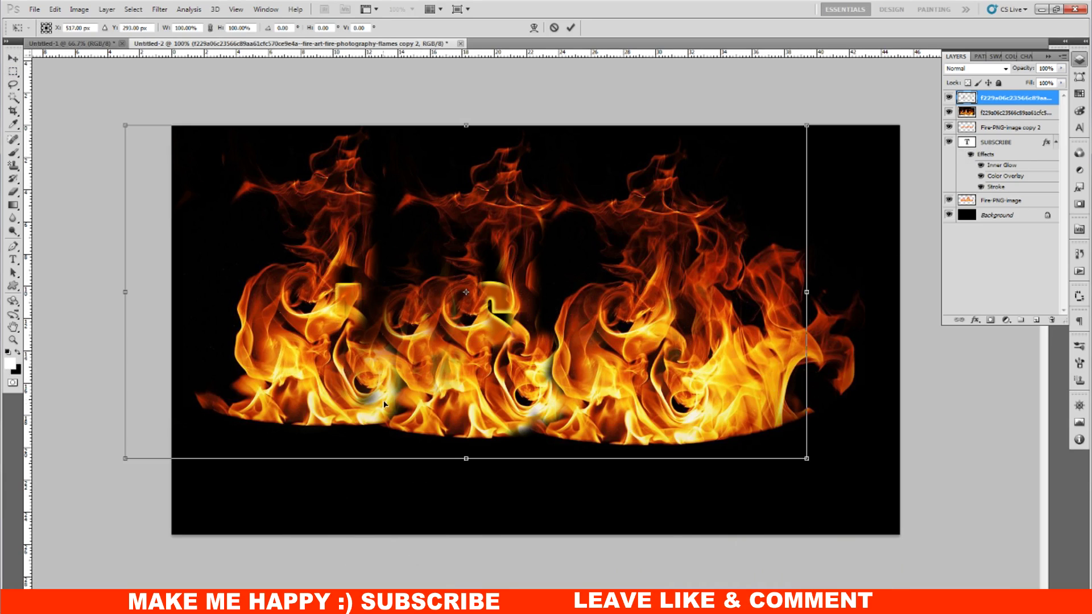
- Nudge the top flames slightly up and left, then erase their vertical seams
left_click_drag(343, 370, 335, 348)
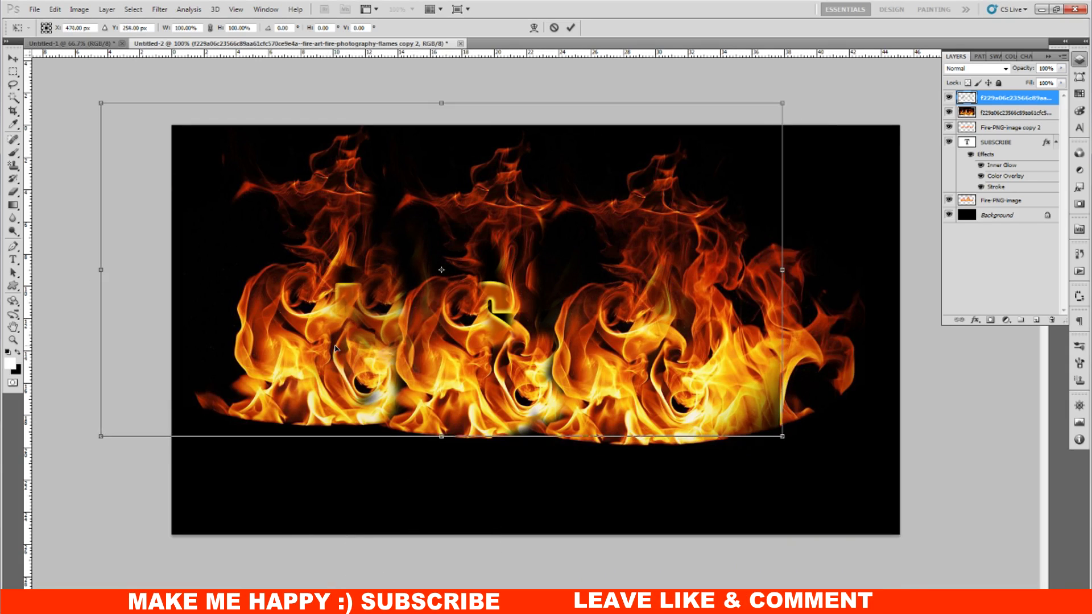
key("Return")
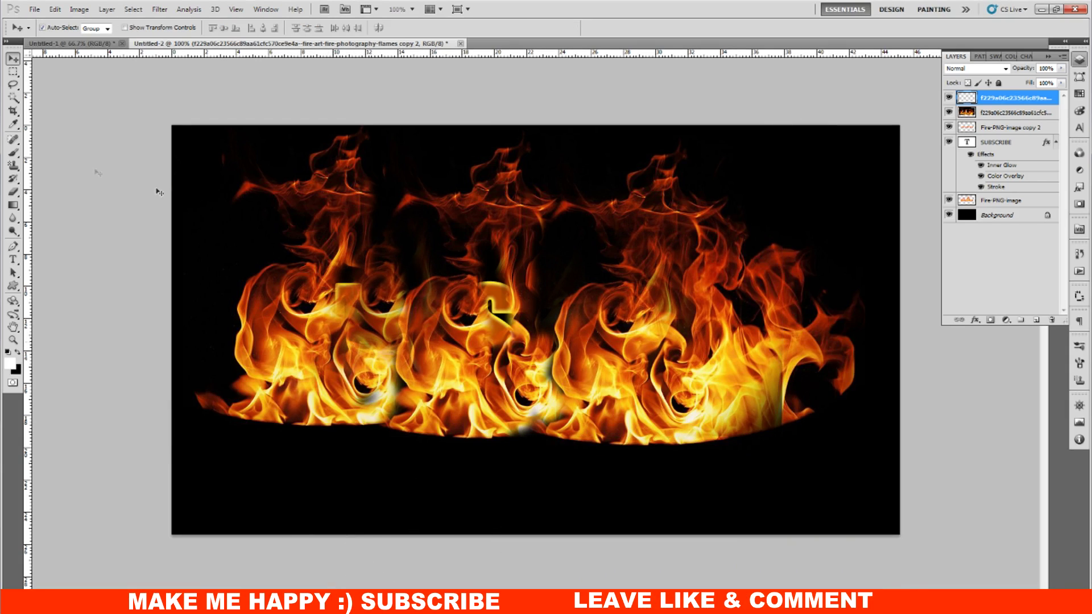
left_click(16, 193)
left_click_drag(664, 245, 667, 338)
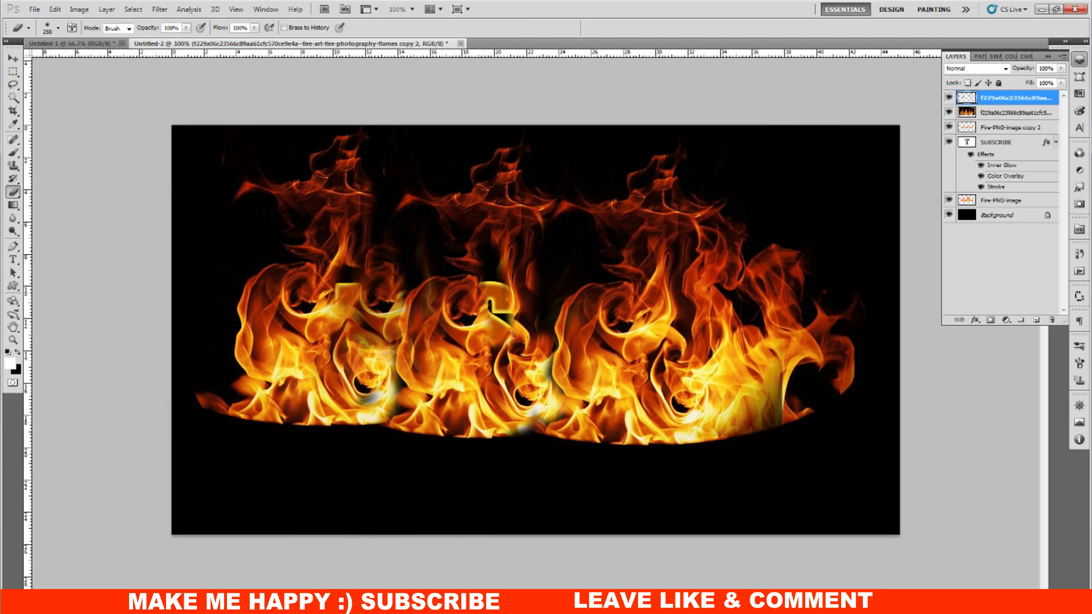
left_click_drag(751, 364, 752, 427)
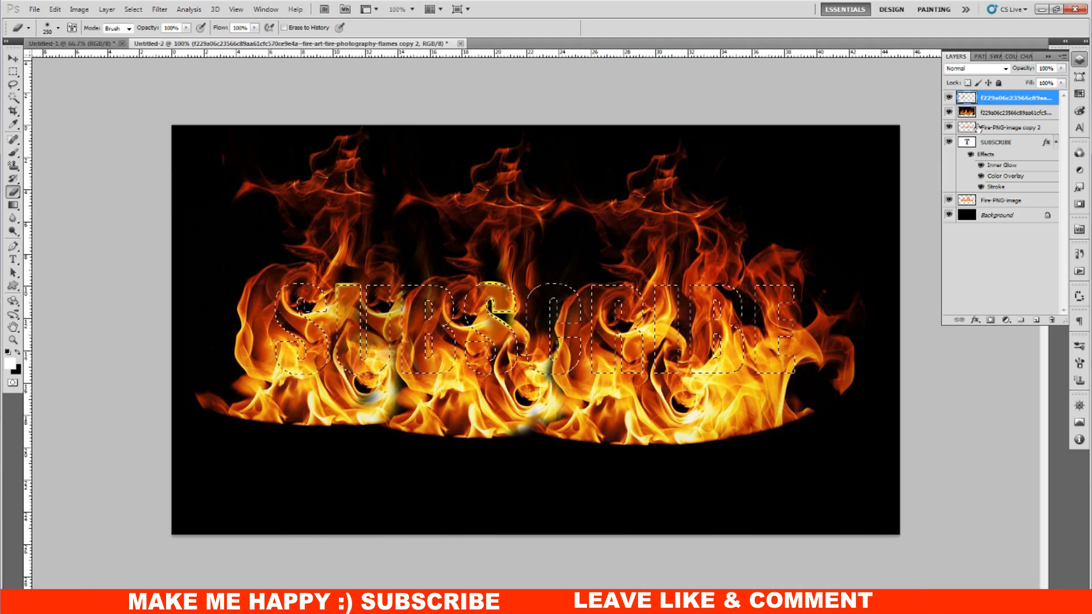
- Merge the two top flame layers and delete the fire outside the SUBSCRIBE letters
key("ctrl+shift+i")
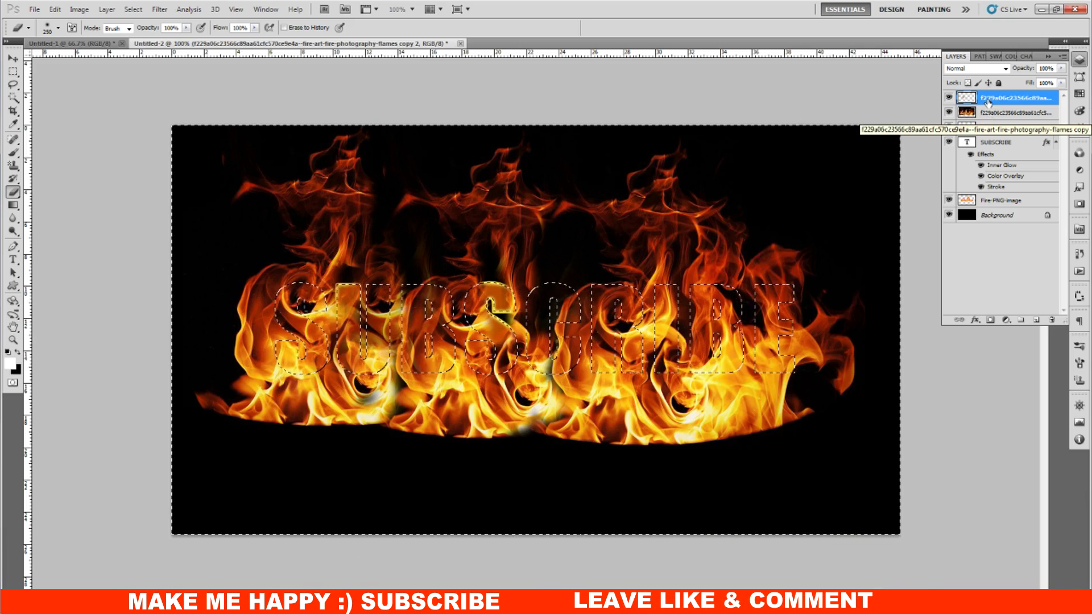
left_click(990, 113, "shift")
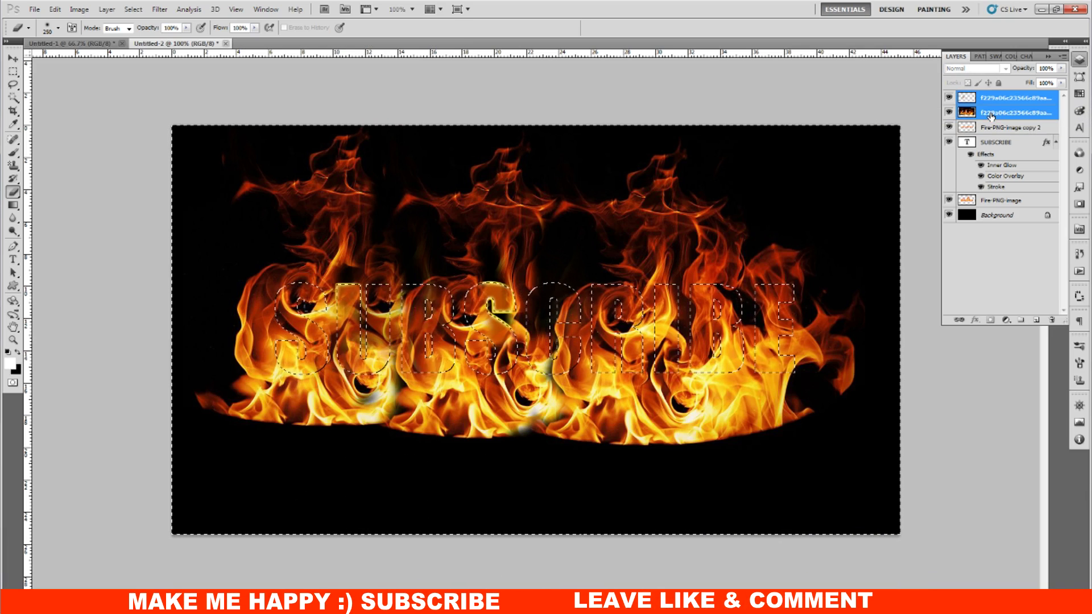
key("ctrl+e")
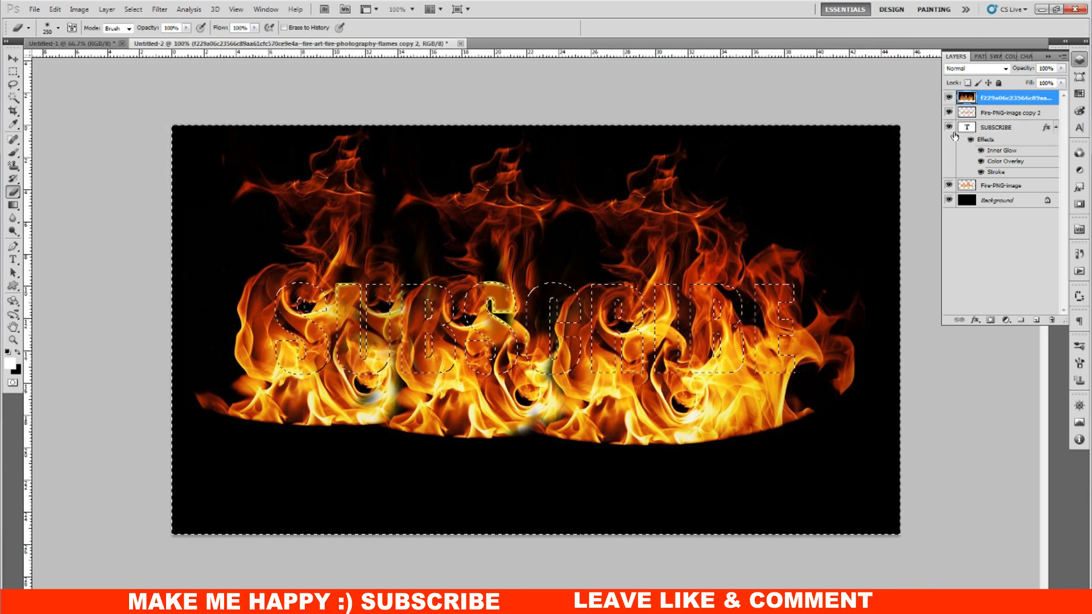
key("Delete")
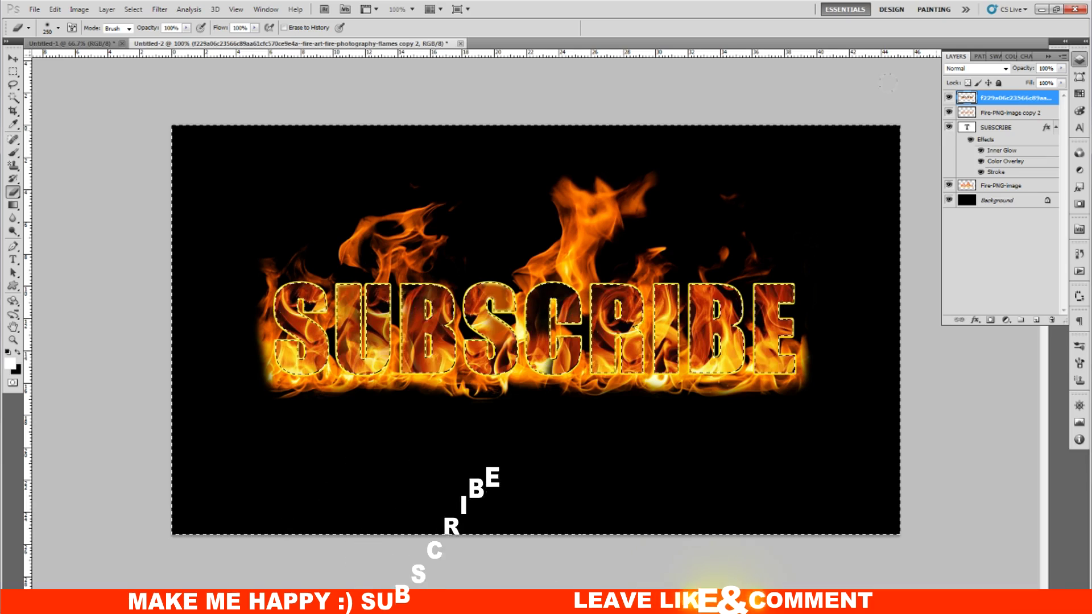
key("ctrl+d")
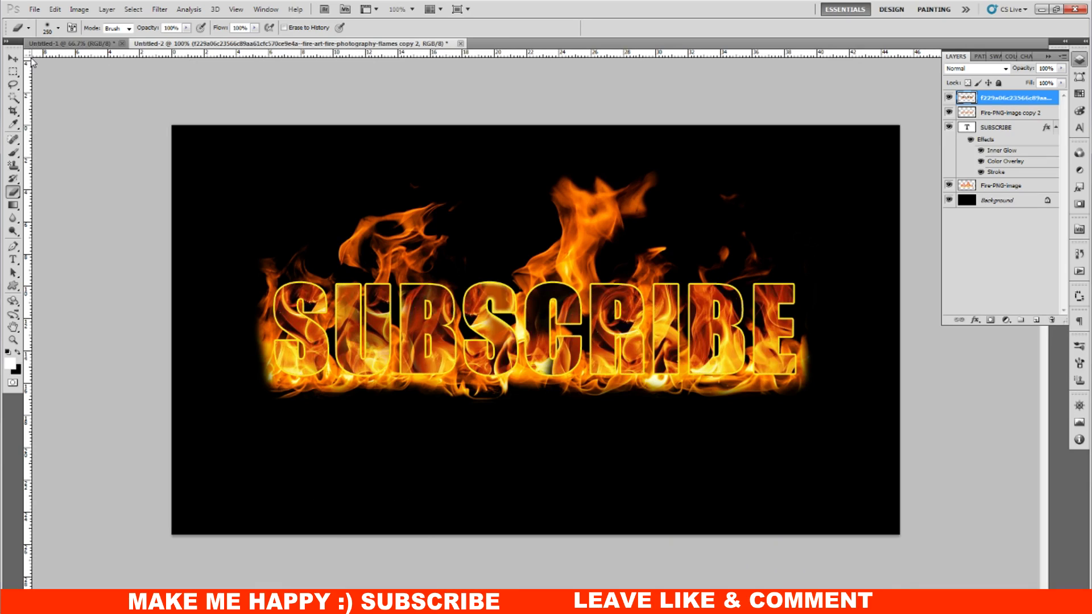
- Duplicate Fire-PNG-image and set the copy to Screen blending at 47% opacity
left_click(1002, 187)
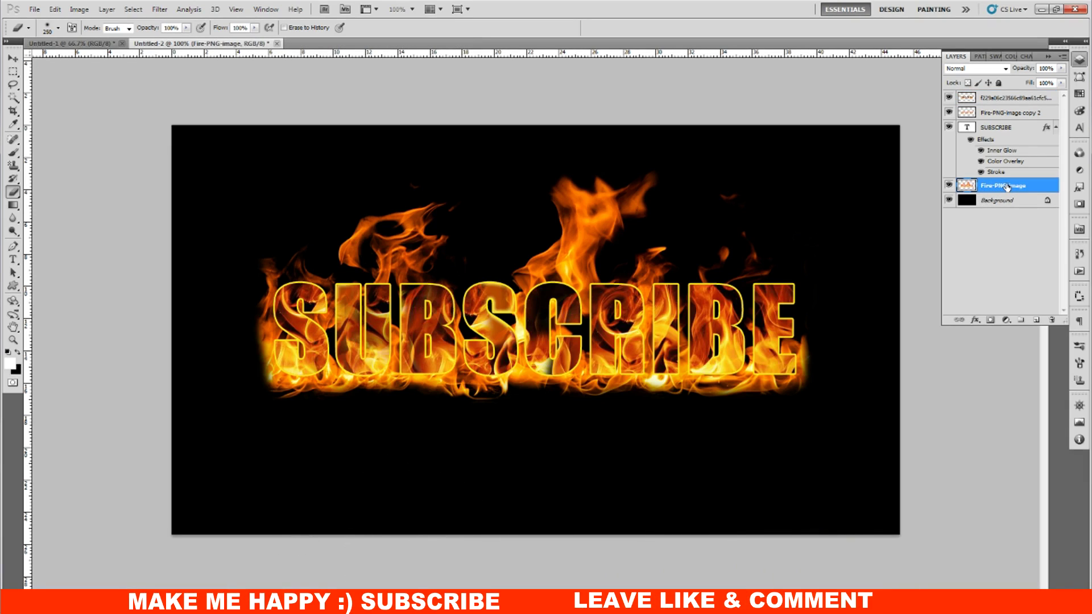
key("ctrl+j")
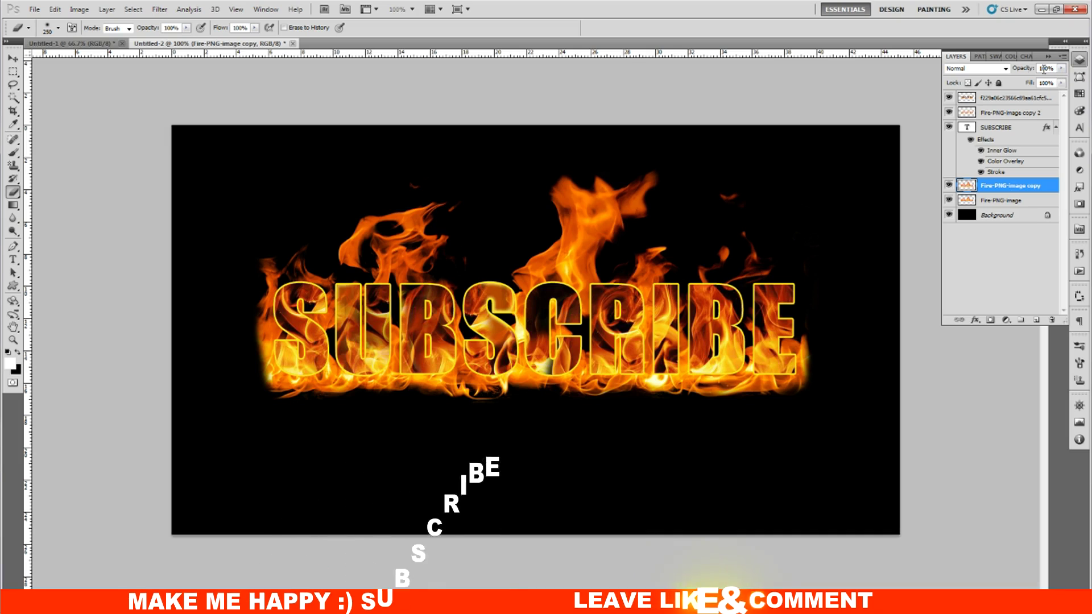
left_click(1005, 68)
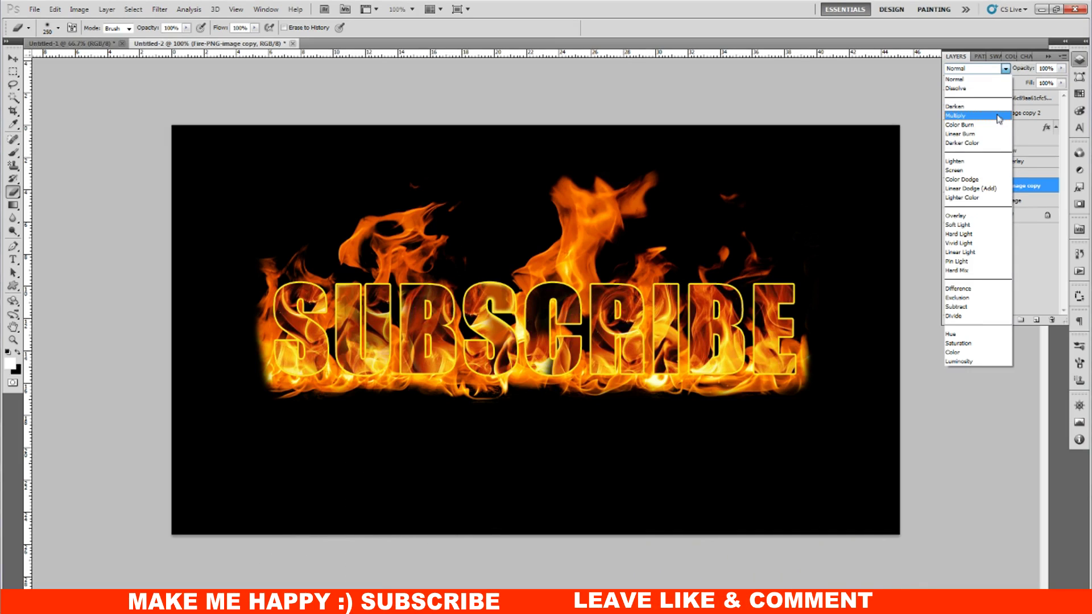
left_click(981, 170)
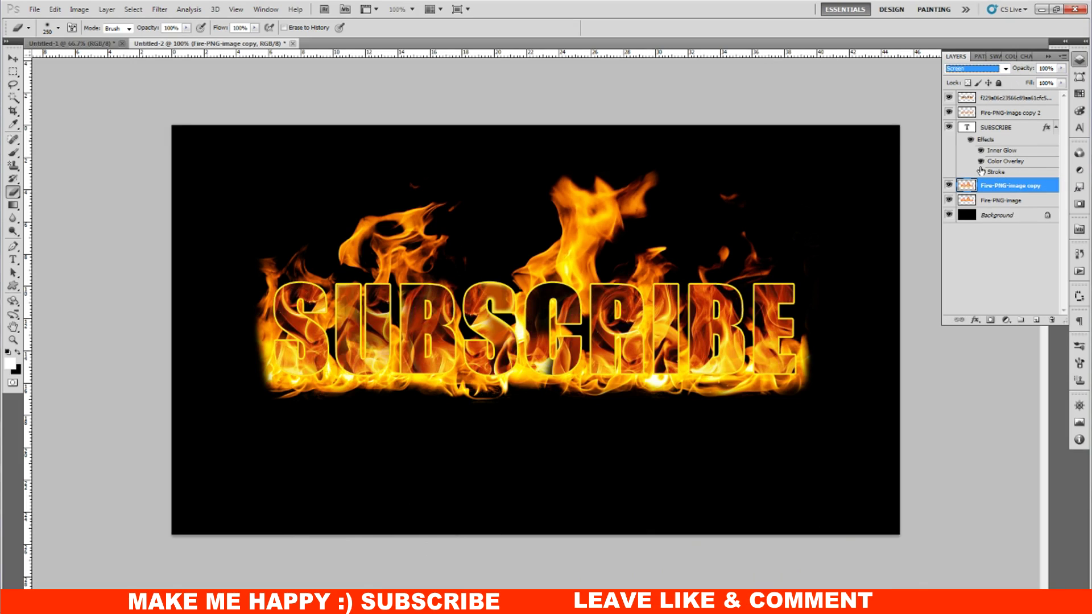
key("ctrl+z")
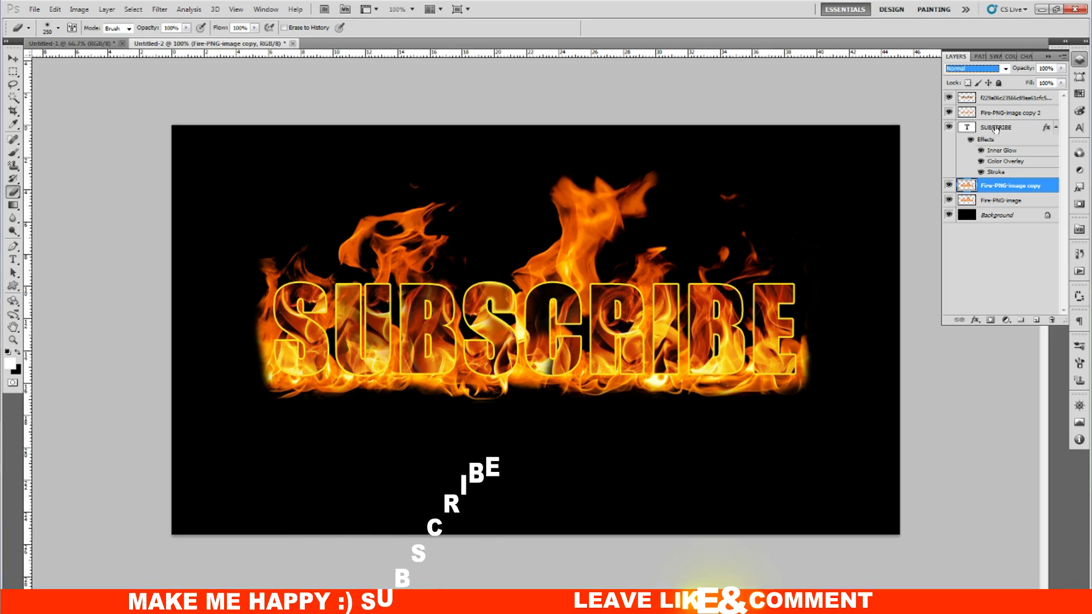
left_click(1006, 69)
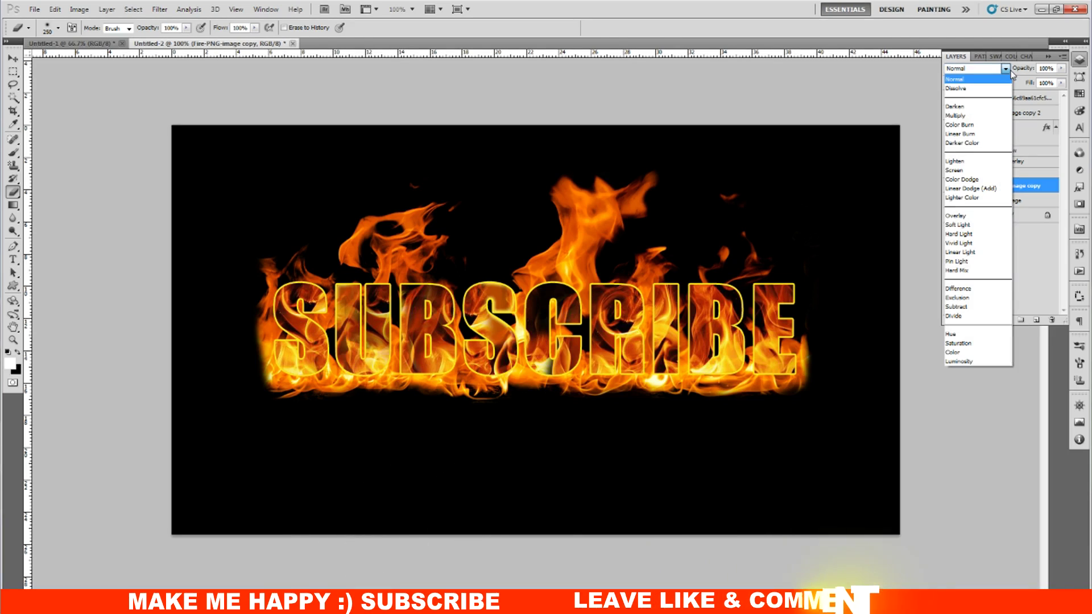
left_click(983, 171)
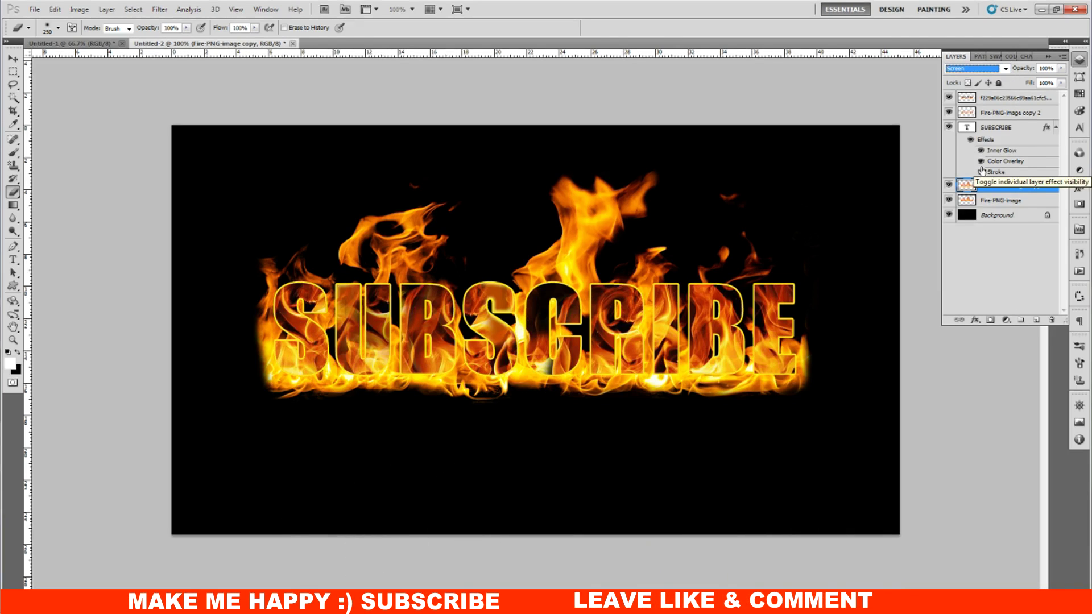
left_click(1062, 68)
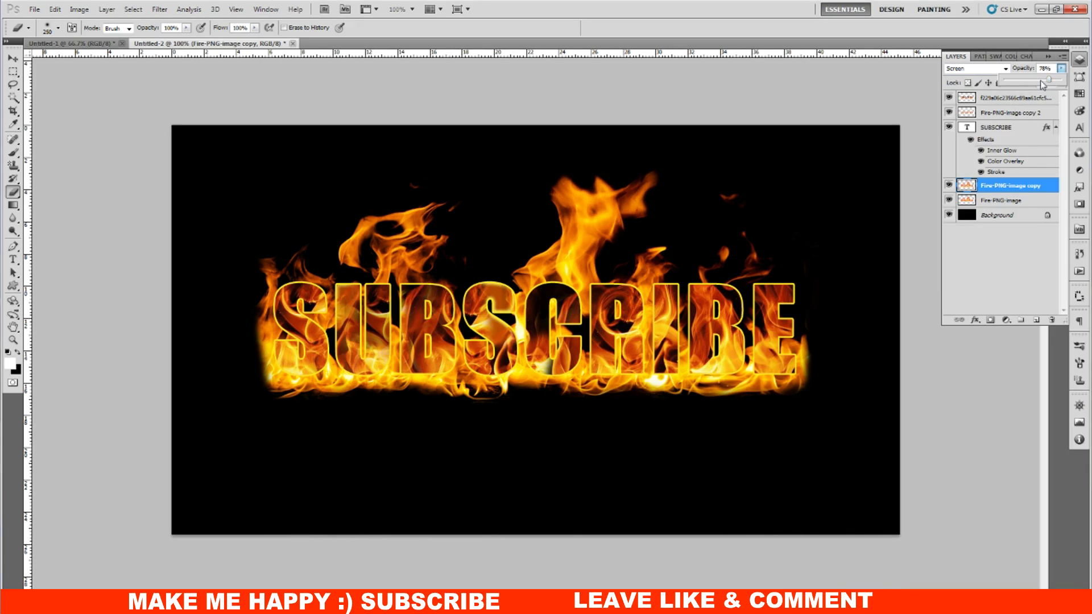
left_click_drag(1042, 84, 1033, 84)
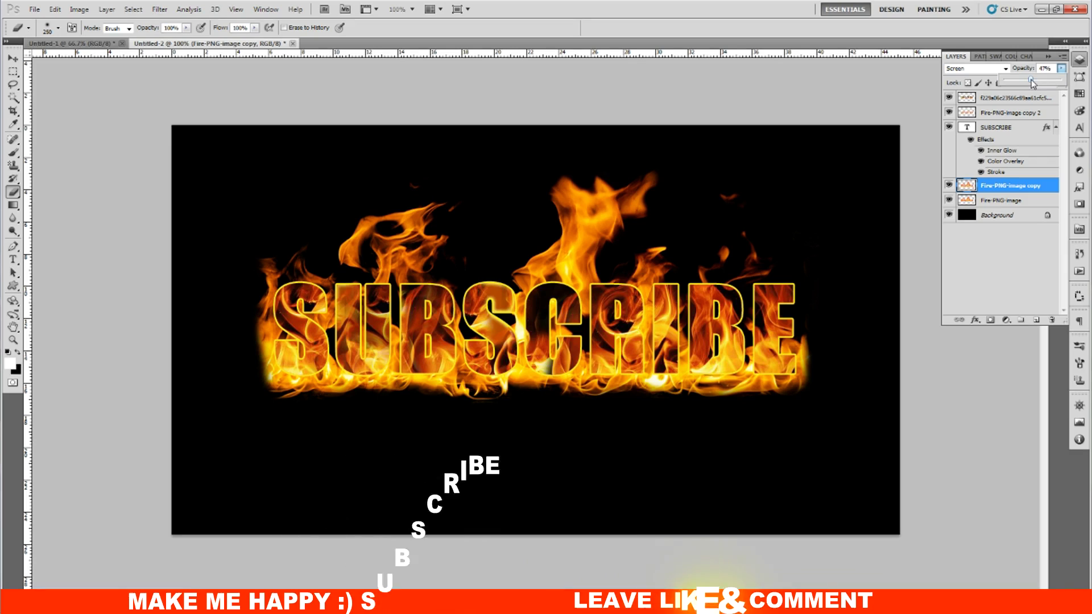
left_click_drag(1033, 84, 1033, 84)
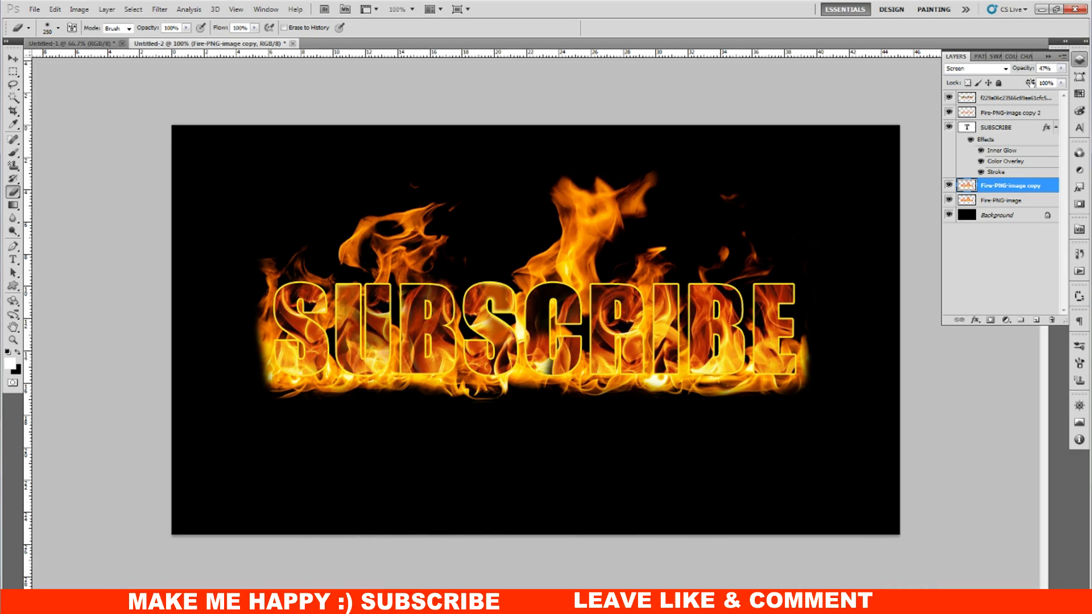
left_click(1014, 203)
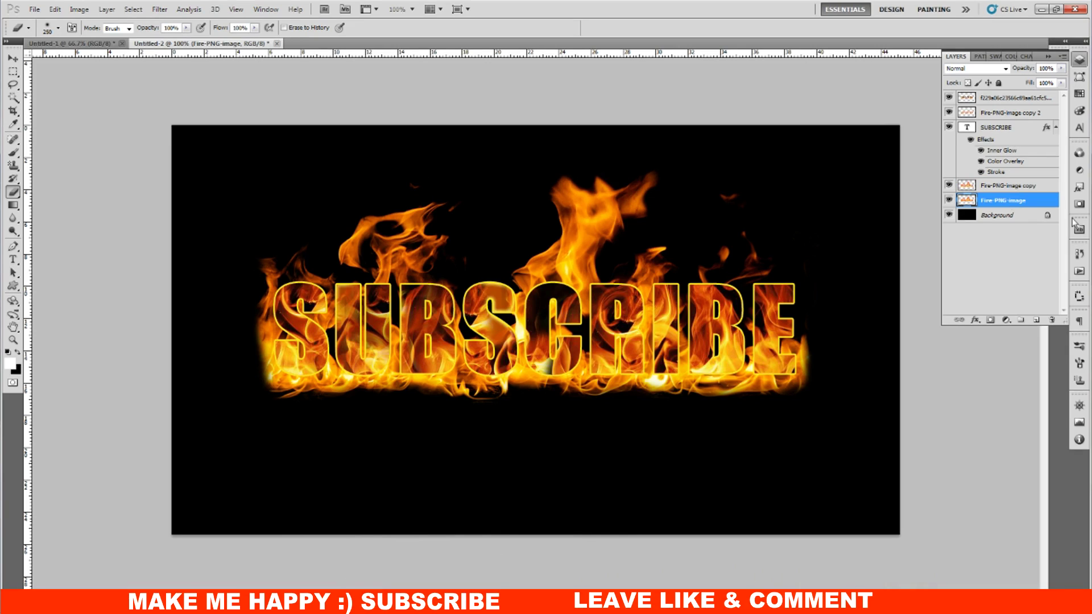
- Duplicate the fire layer again and shrink the copy to about 36% near the canvas top
key("ctrl+j")
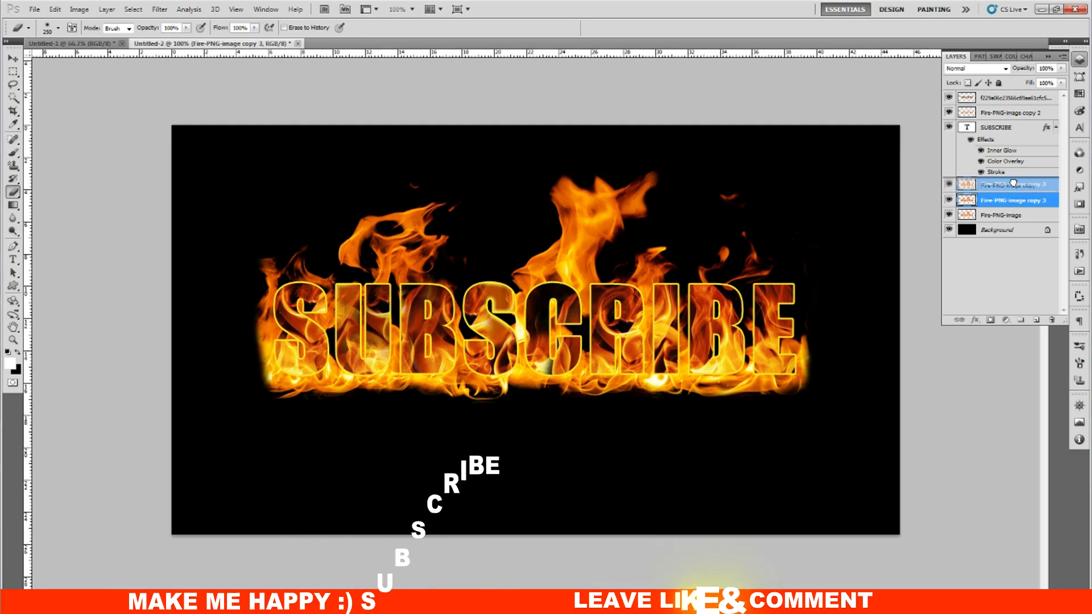
left_click_drag(1014, 203, 1014, 181)
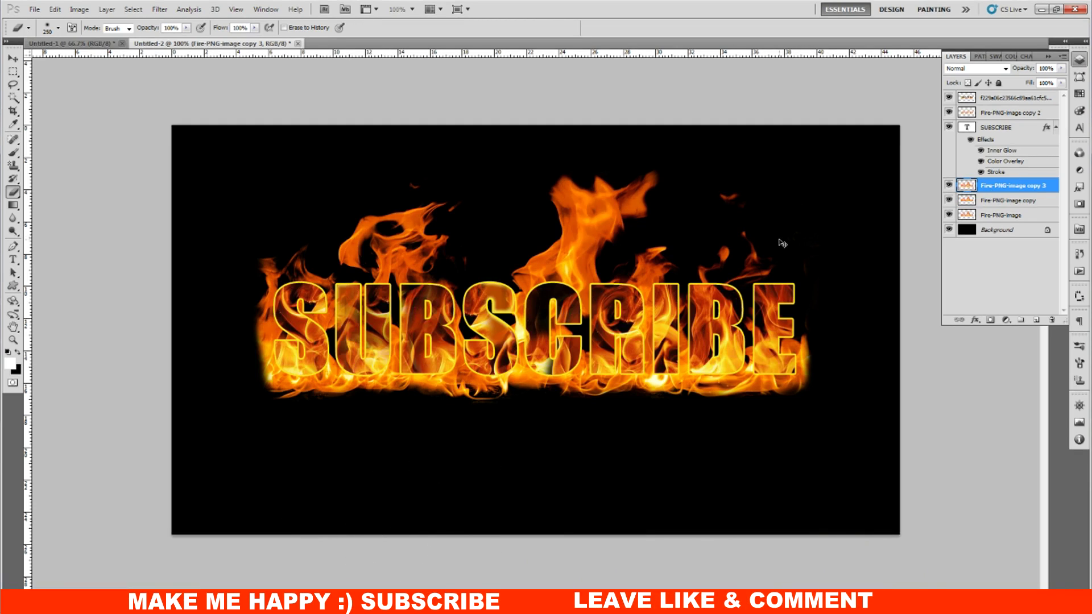
key("ctrl+t")
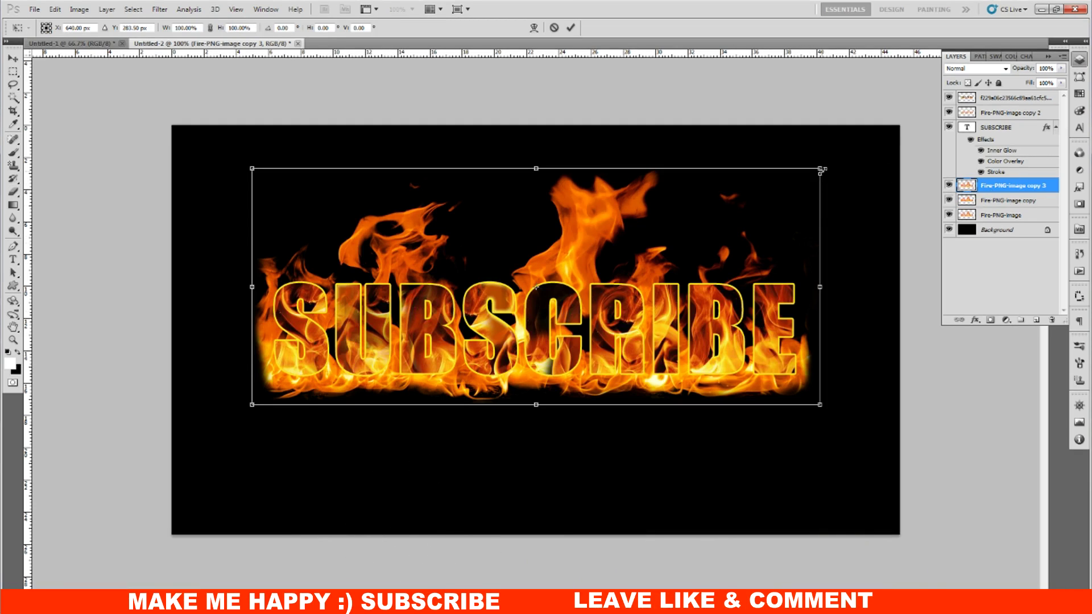
left_click_drag(823, 170, 709, 287)
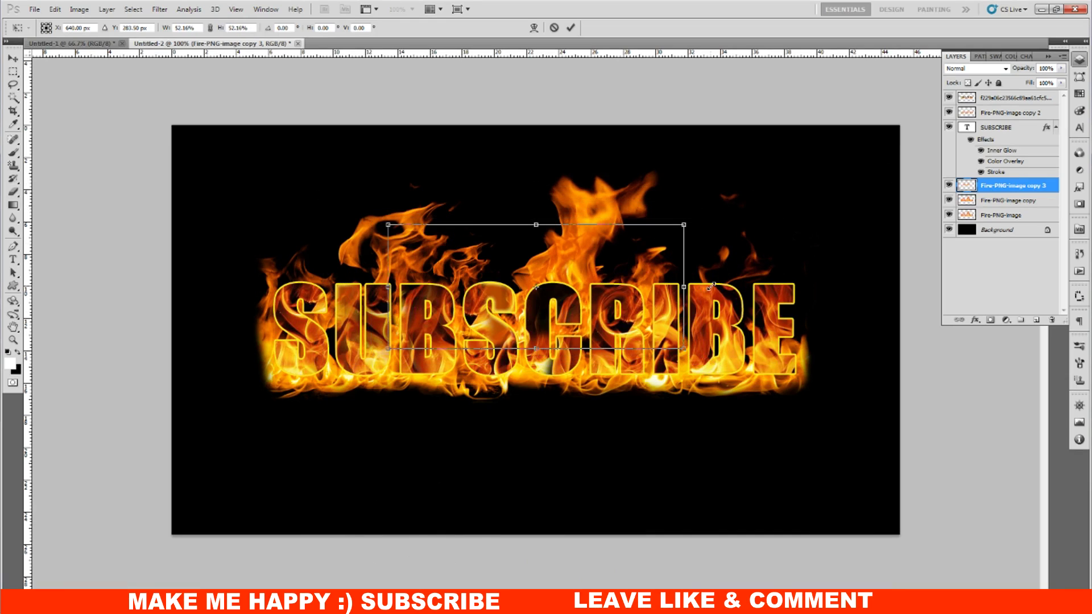
left_click_drag(472, 269, 445, 175)
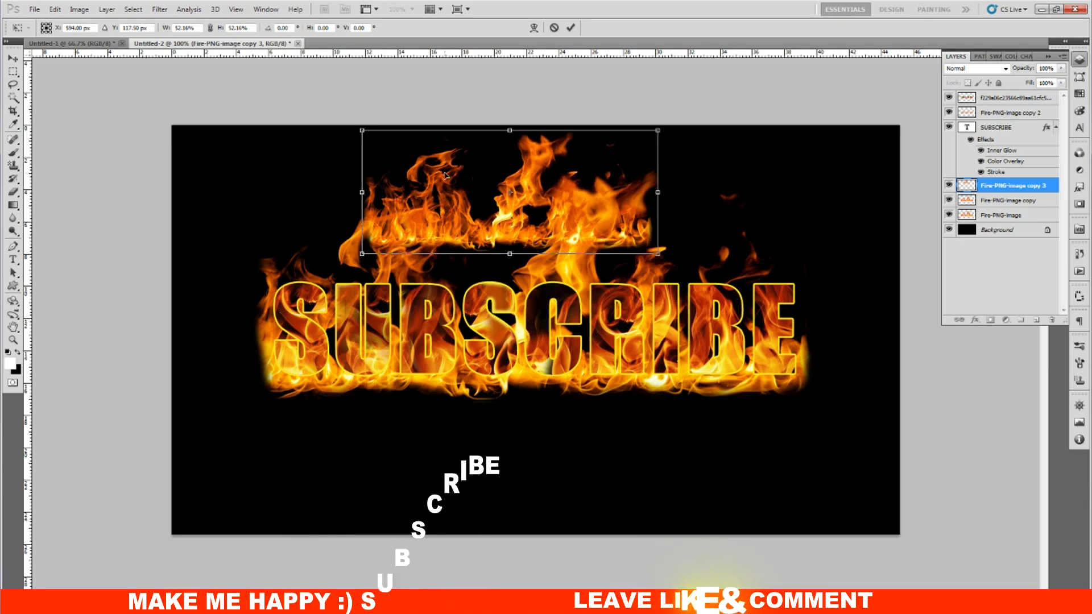
mouse_move(658, 131)
left_mouse_down()
mouse_move(388, 289)
mouse_move(357, 292)
left_mouse_up()
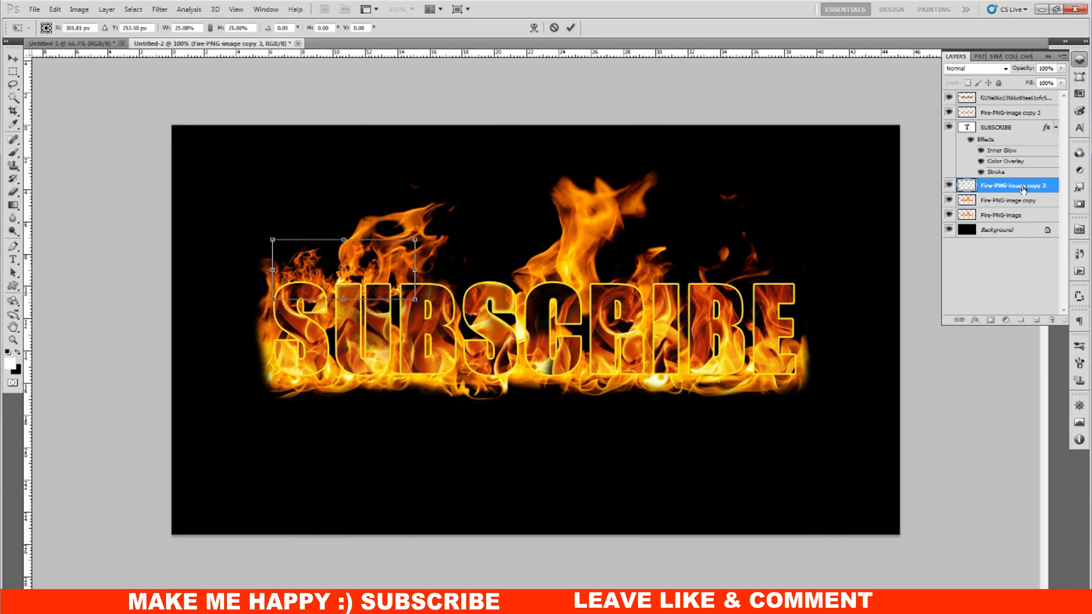
key("Return")
- Move the small flame layer to the top of the stack and enlarge it to about 122%
key("e")
left_click_drag(1025, 189, 1028, 101)
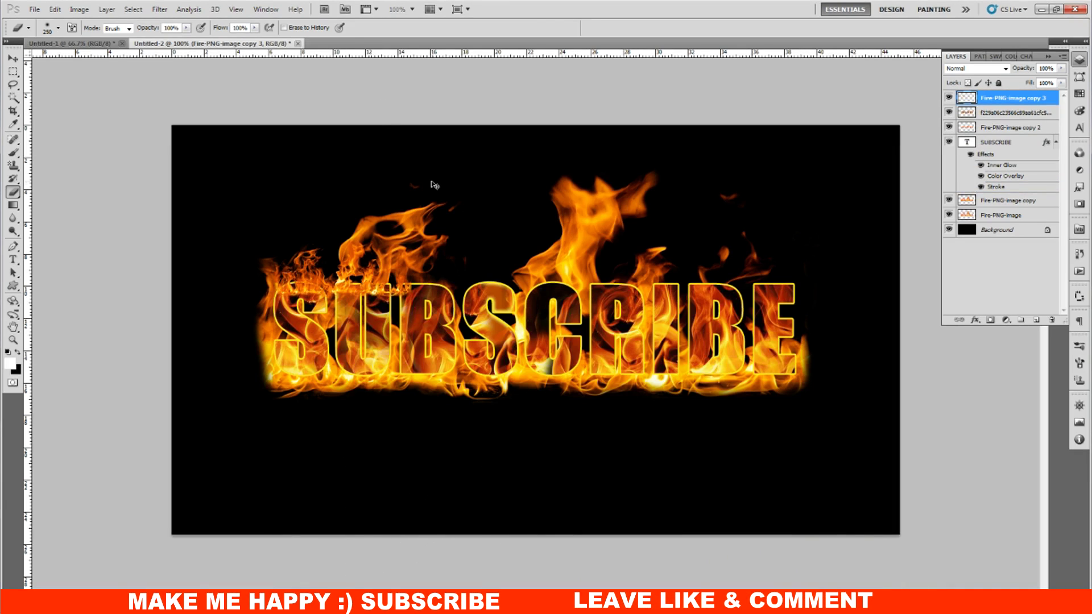
key("ctrl+t")
left_click_drag(415, 240, 430, 232)
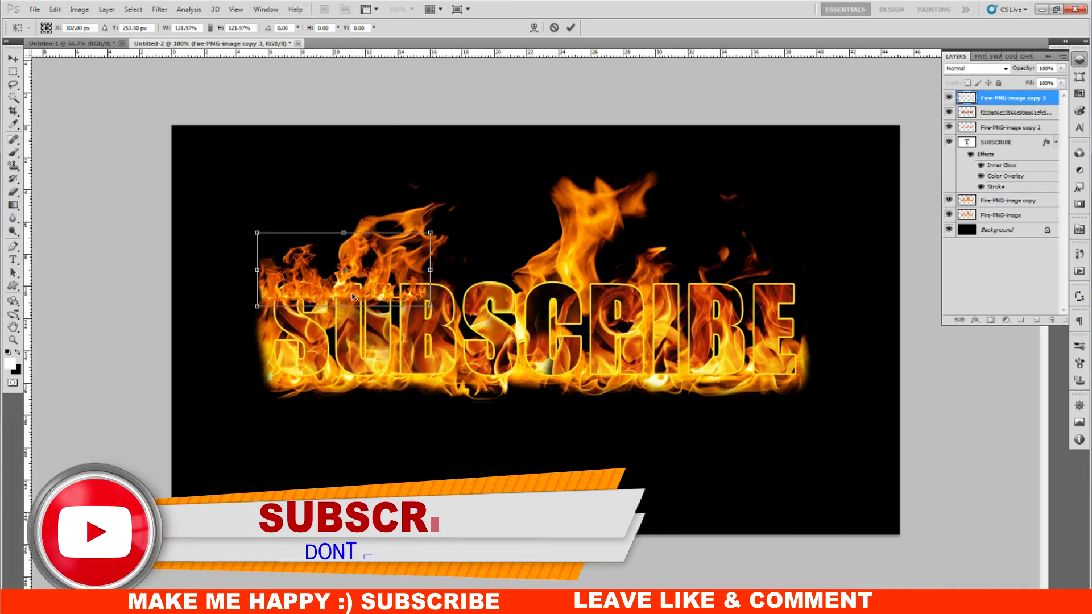
key("alt+space")
key("r")
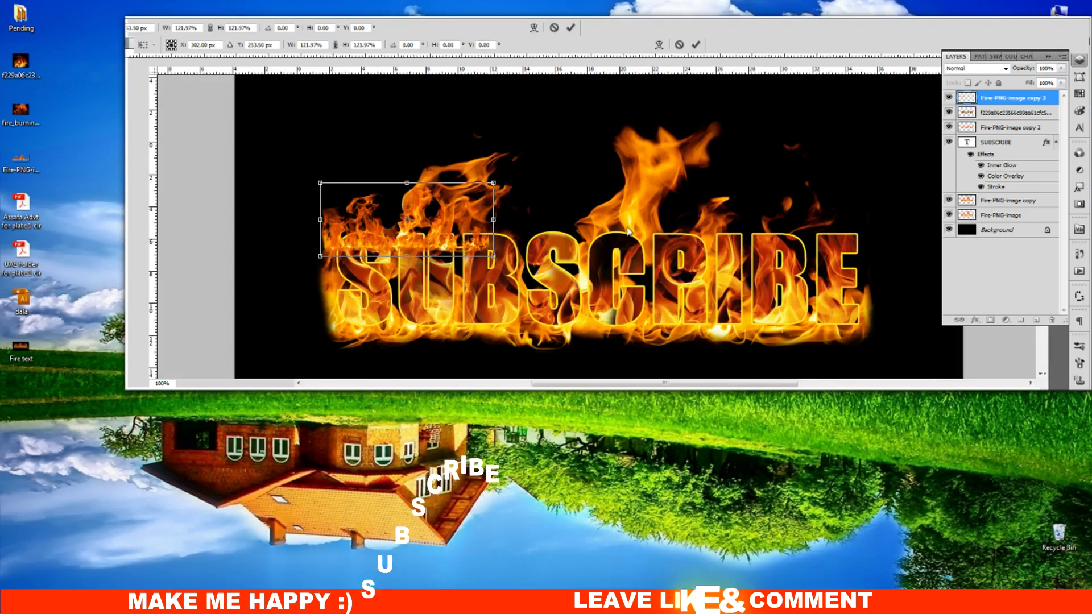
key("alt+space")
key("x")
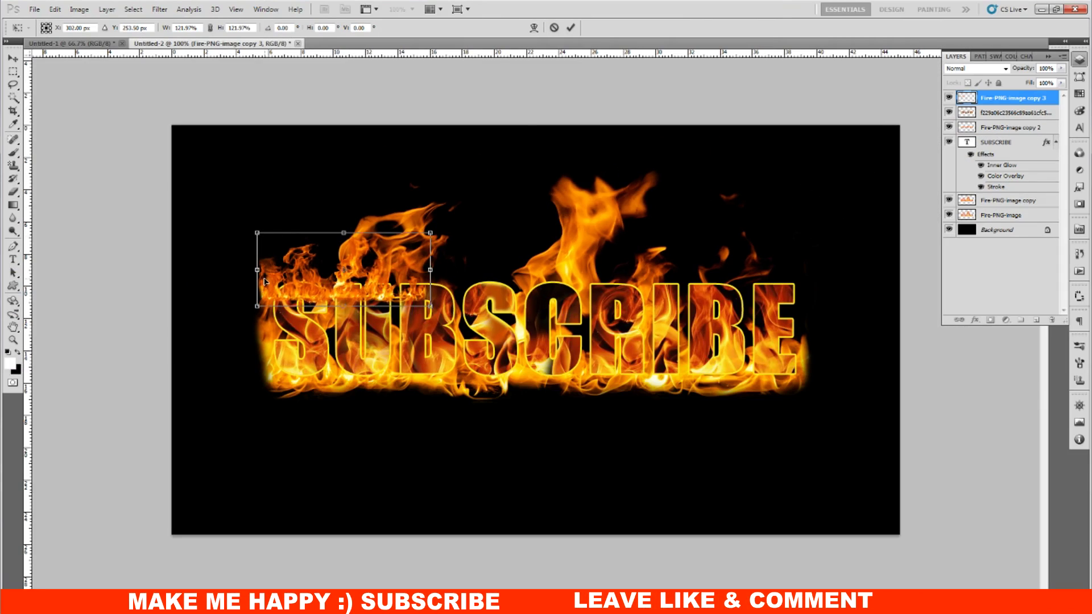
key("Return")
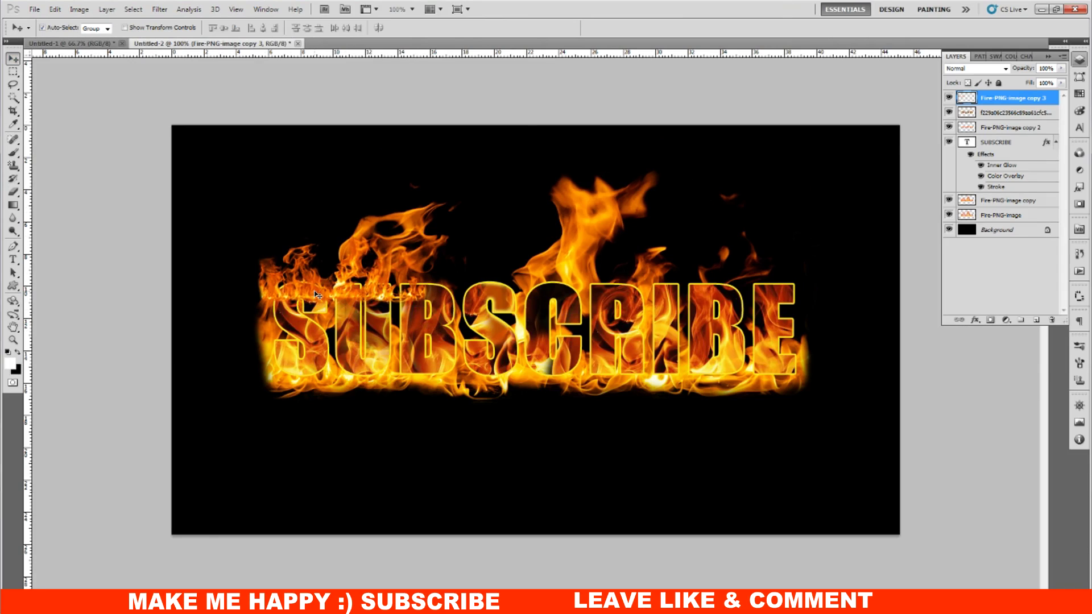
- Copy the small flames along the letter tops and merge them into Fire-PNG-image copy 5
left_click_drag(308, 294, 502, 294)
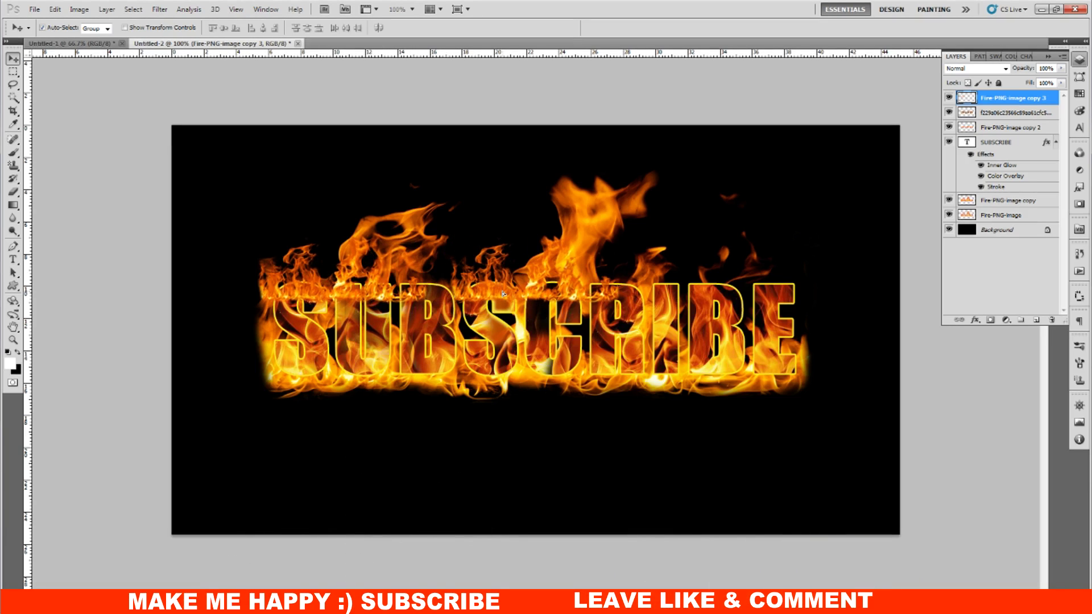
left_click_drag(487, 294, 703, 296)
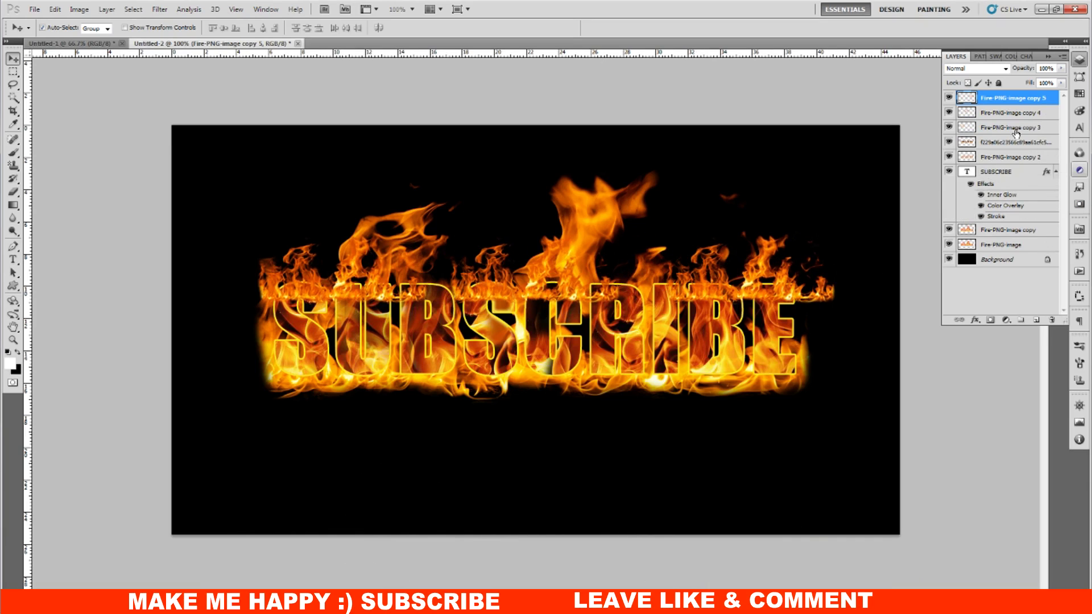
left_click(996, 130, "shift")
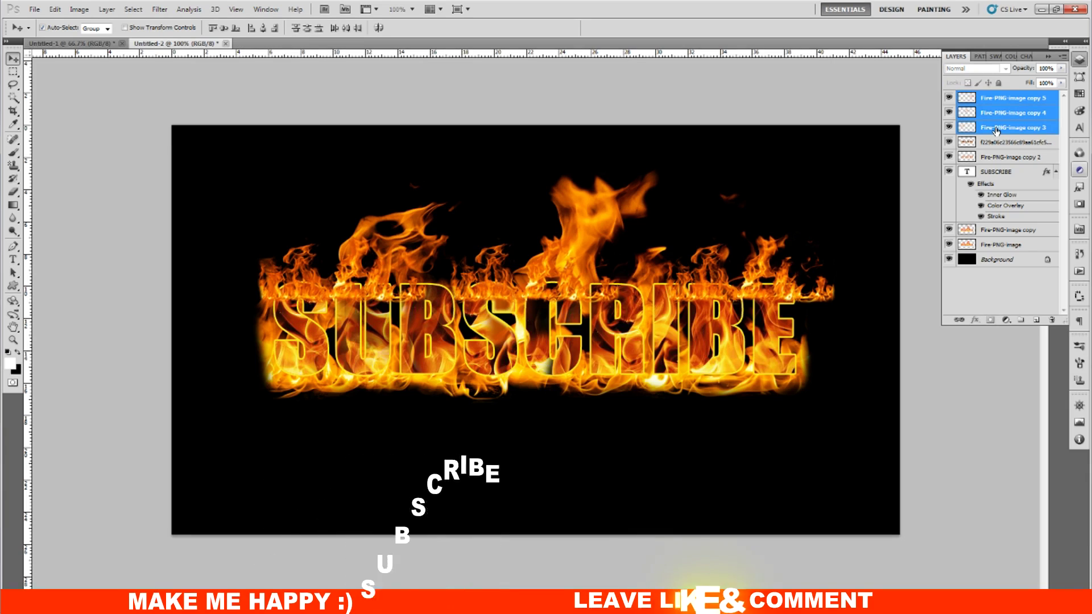
key("ctrl+e")
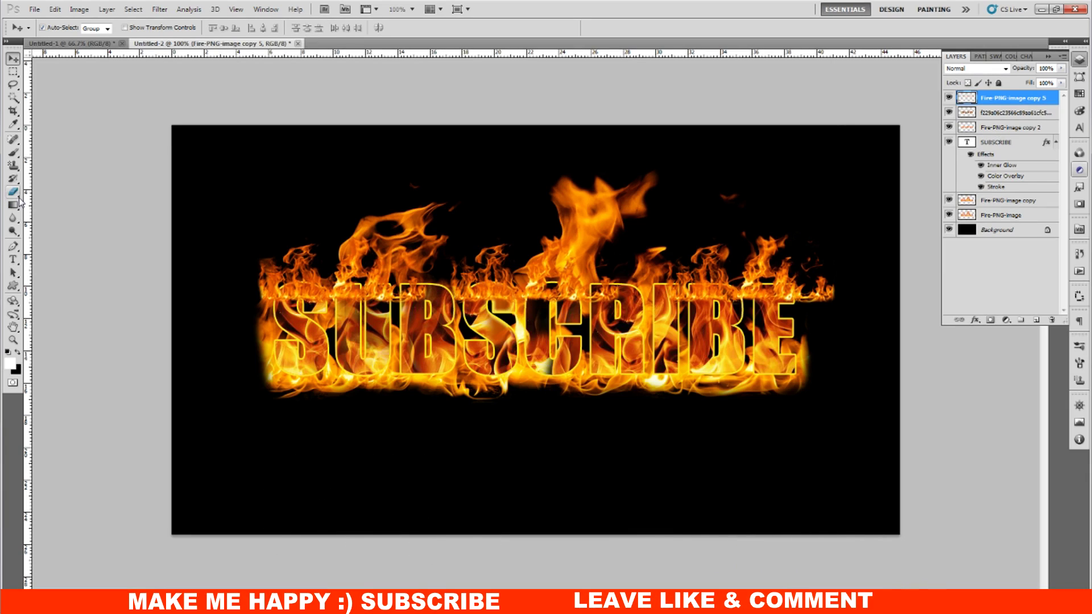
- Erase excess small flames above the S, C, R and I, comparing with the layer hidden
left_click(13, 191)
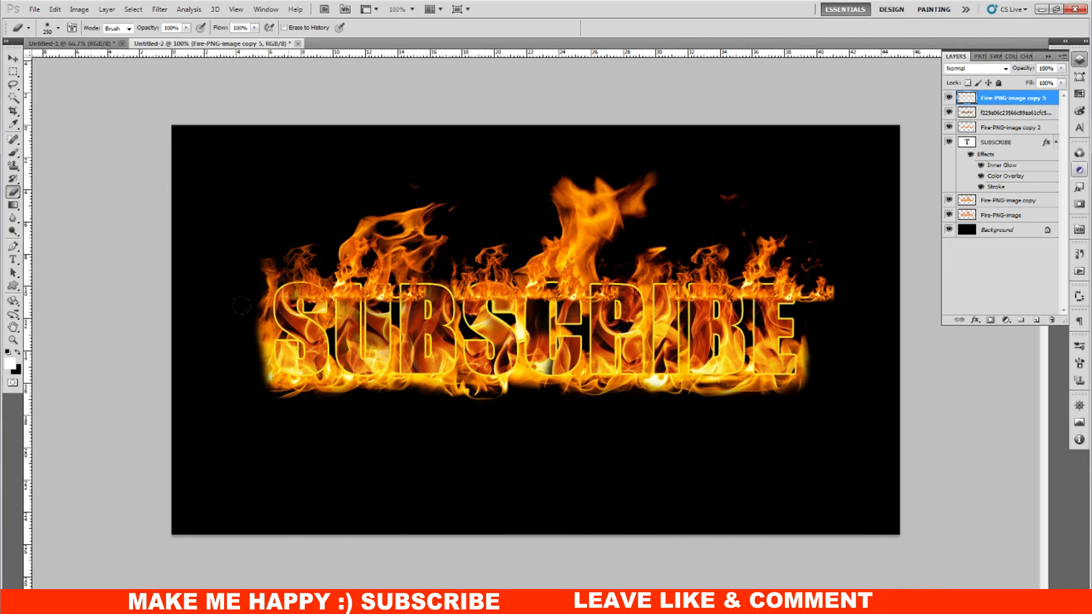
left_click_drag(273, 309, 310, 293)
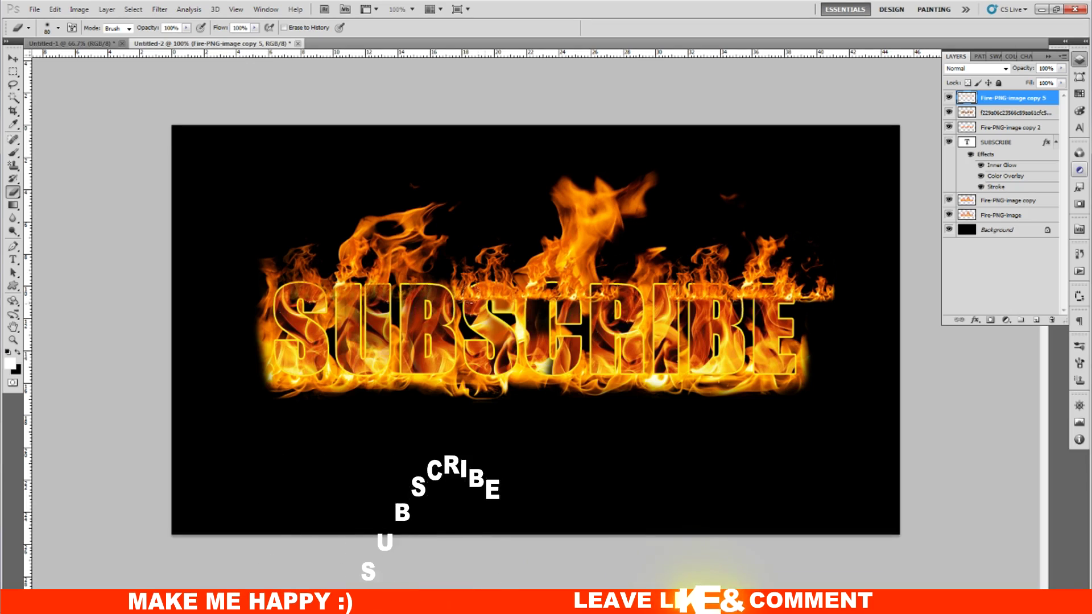
left_click_drag(532, 293, 817, 278)
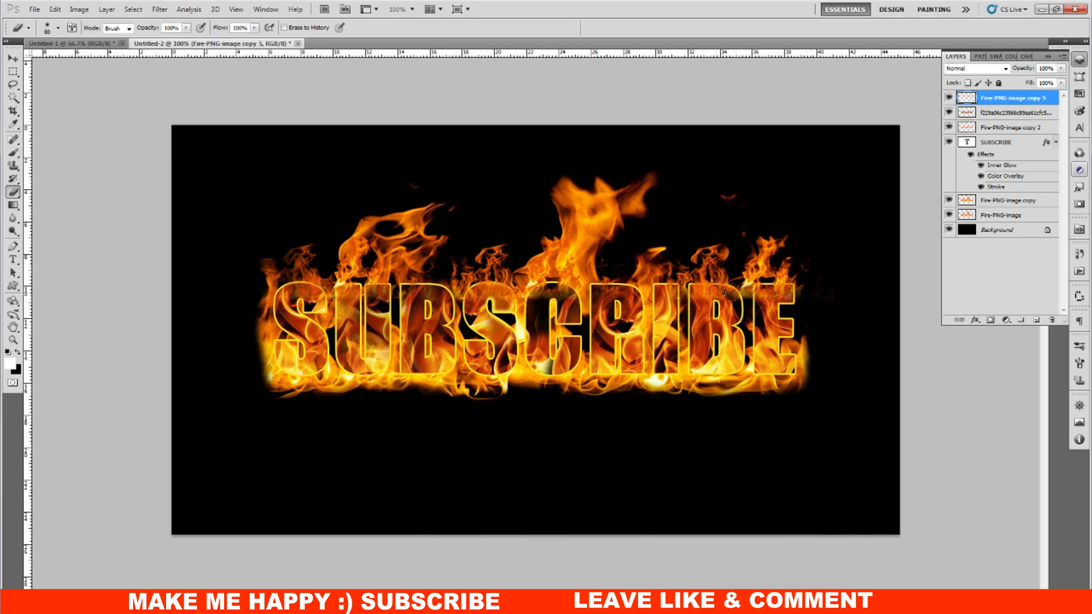
left_click_drag(660, 268, 677, 279)
left_click_drag(523, 295, 516, 296)
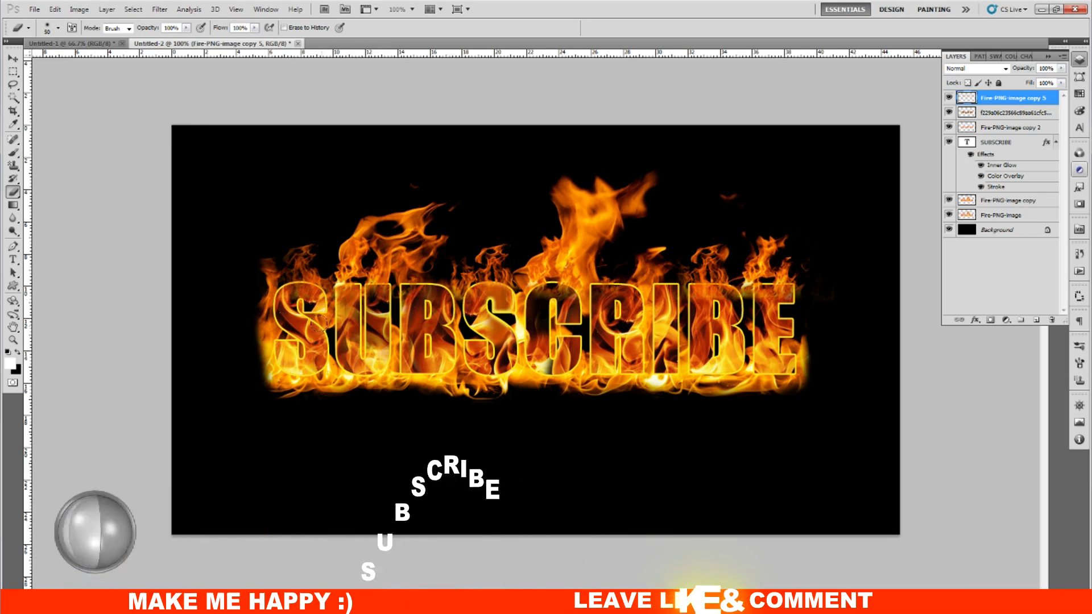
left_click(949, 98)
left_click(948, 97)
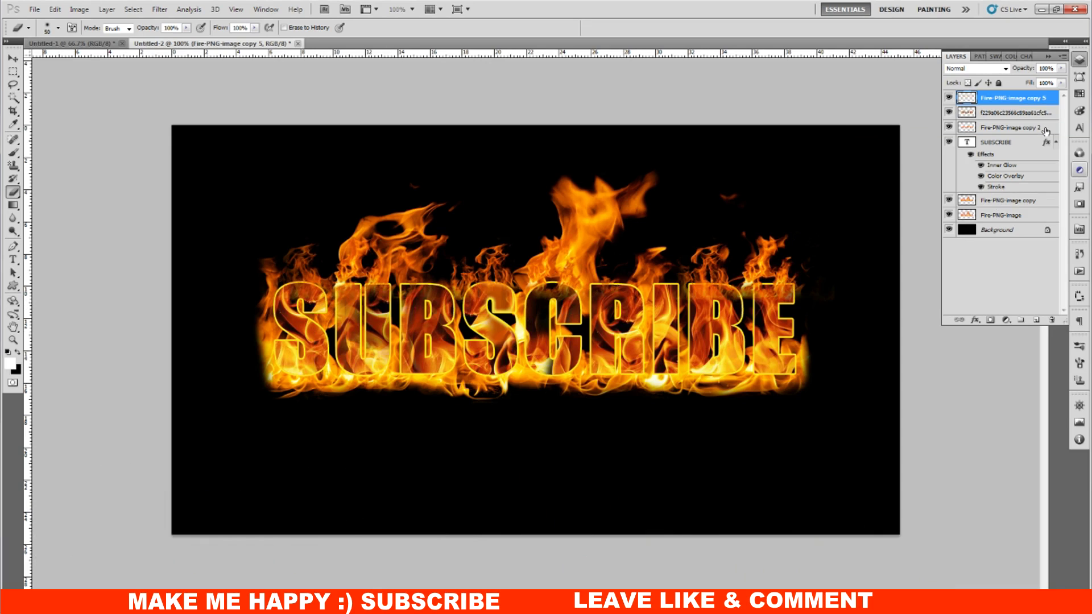
left_click(1000, 187)
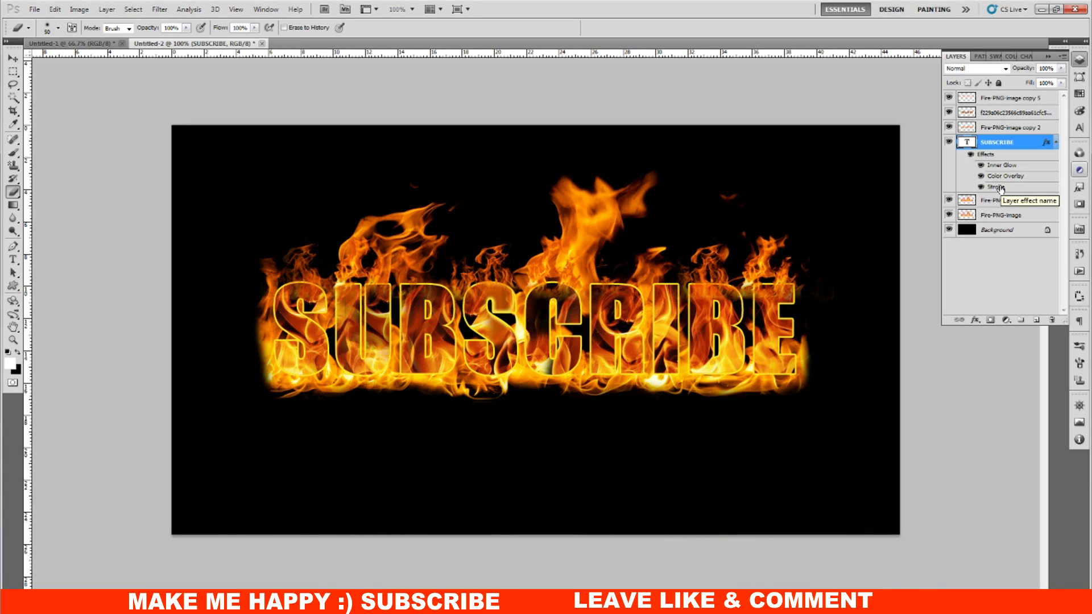
- Give the SUBSCRIBE text layer a drop shadow of 10 px distance and 10 px size
double_click(993, 158)
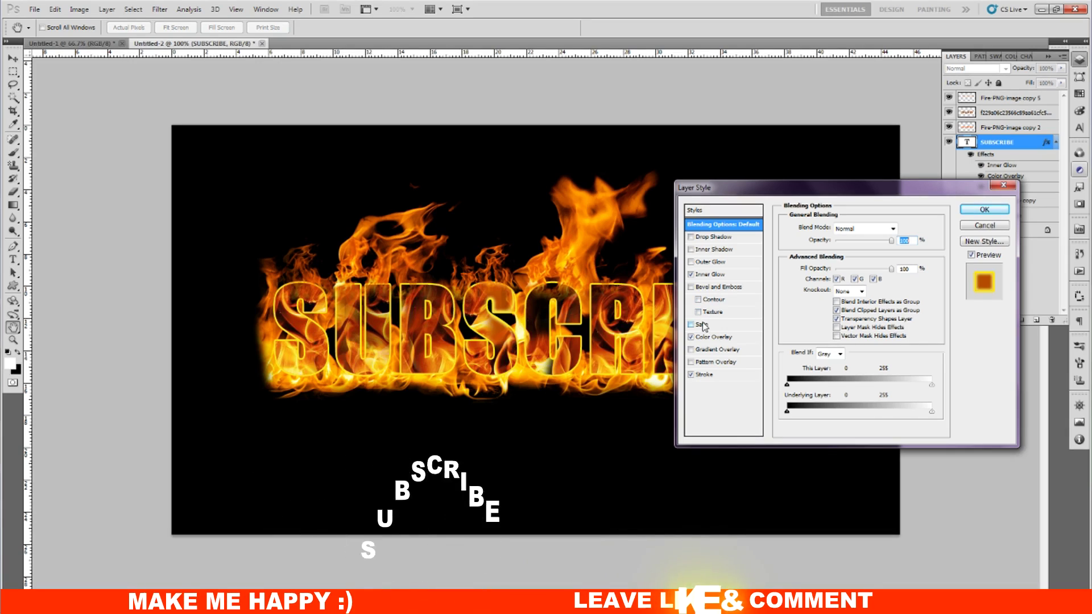
left_click(721, 239)
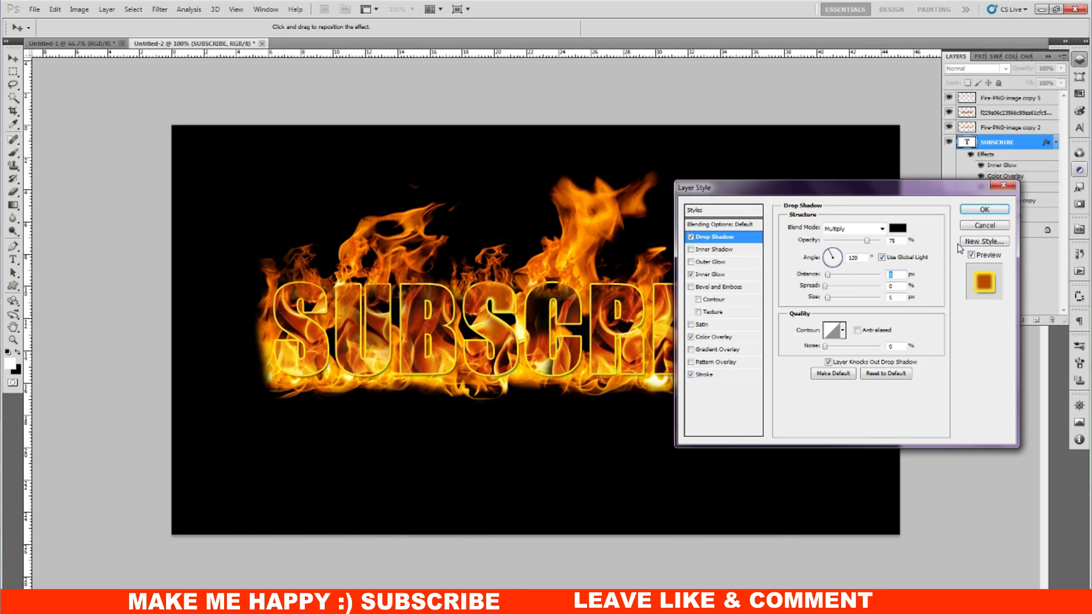
type("10")
key("Tab")
type("10")
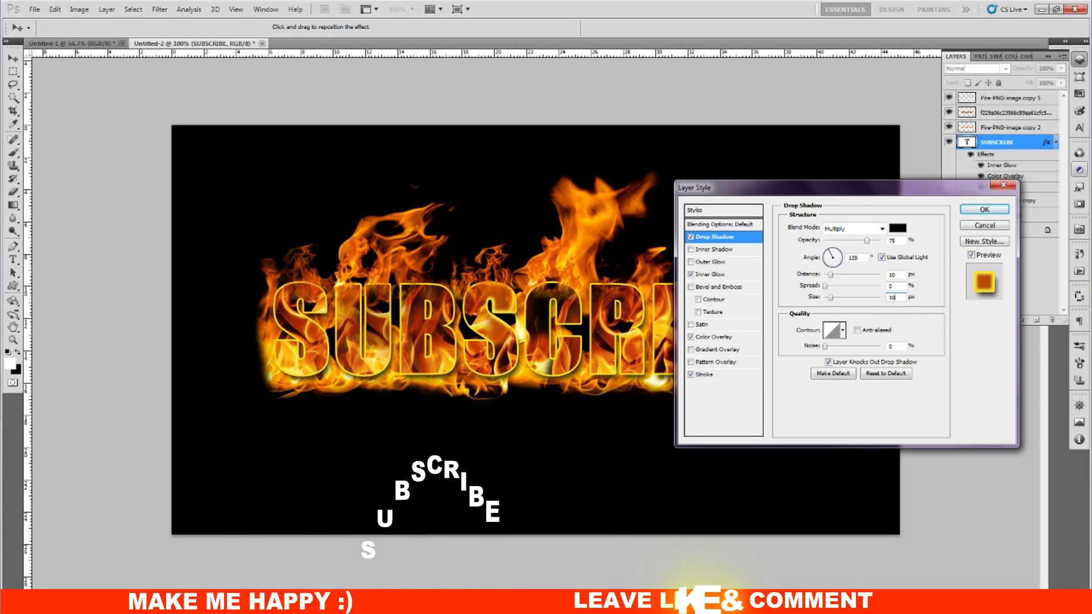
left_click(978, 210)
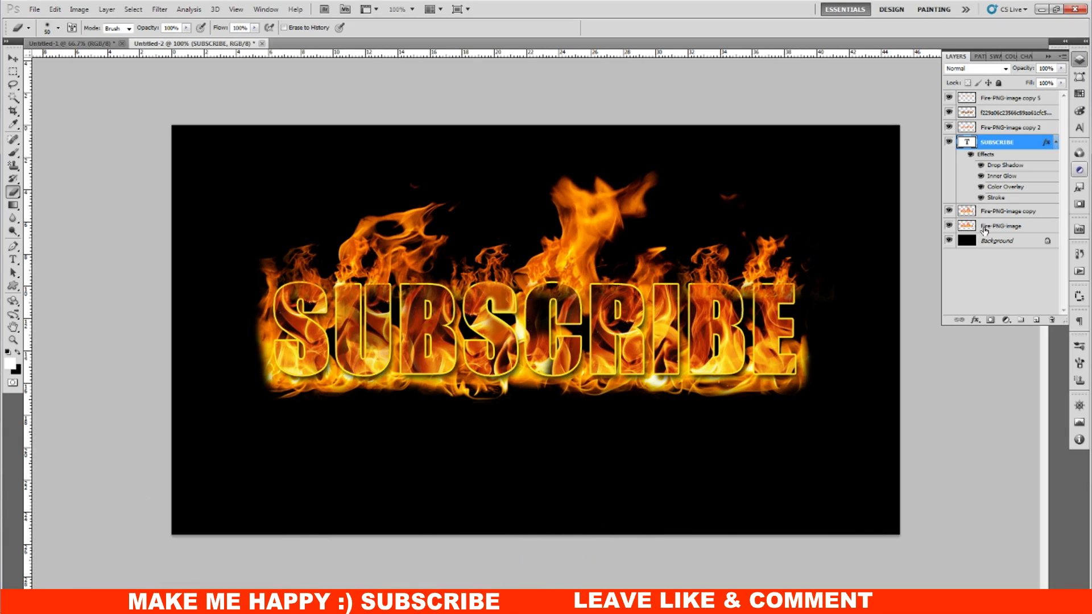
left_click(984, 230)
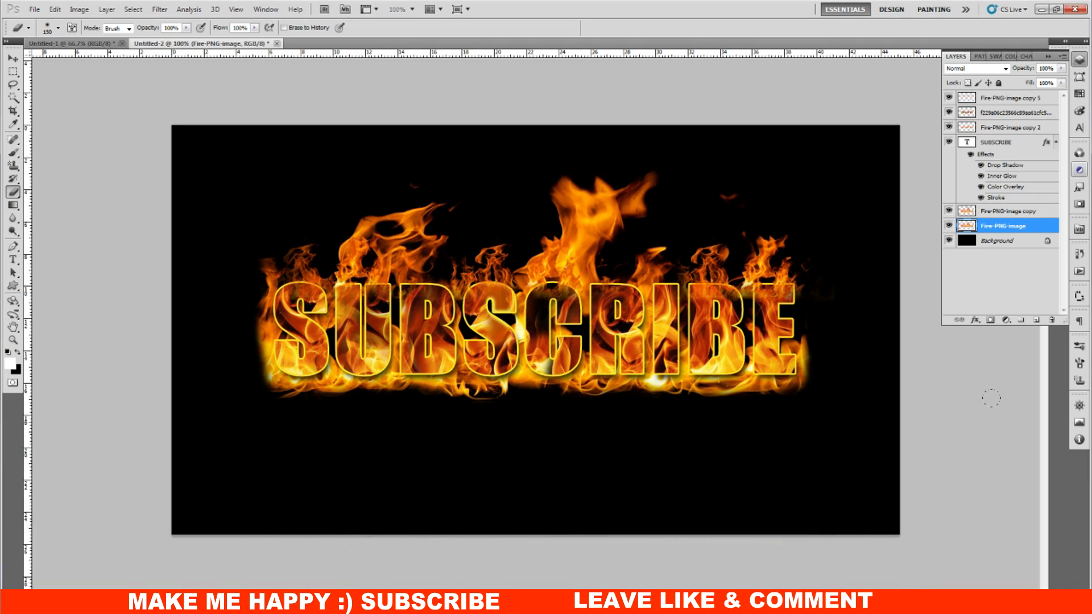
left_click(12, 58)
left_click(986, 99)
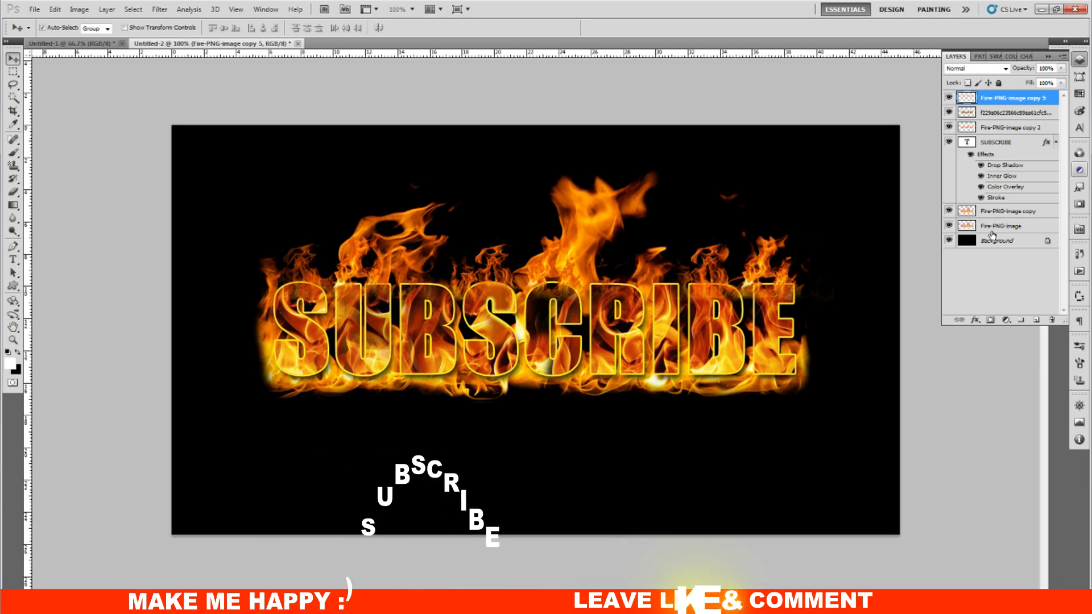
key("ctrl+plus")
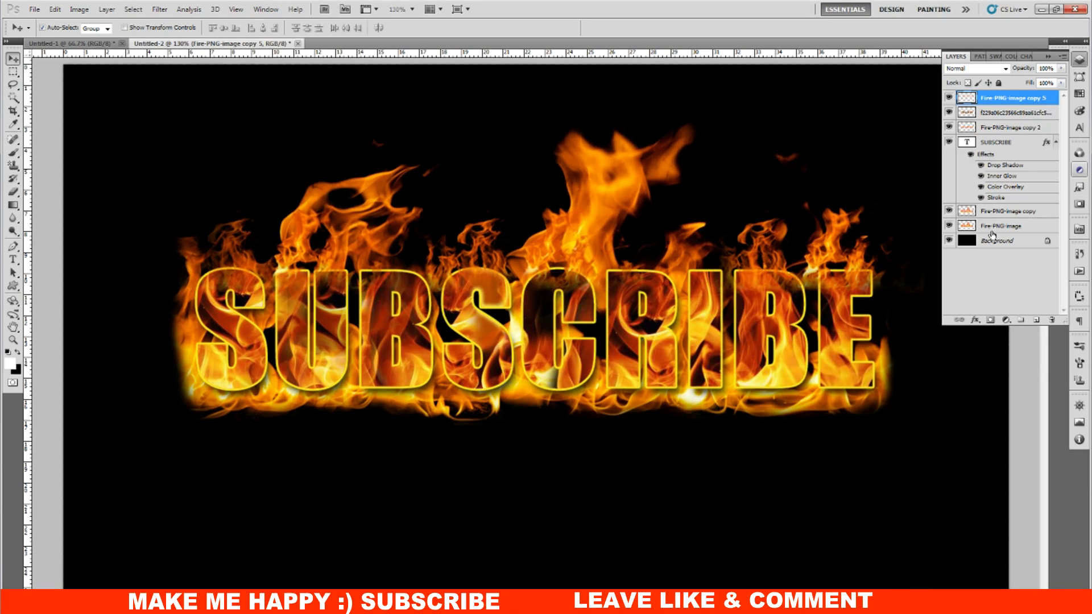
key("ctrl+minus")
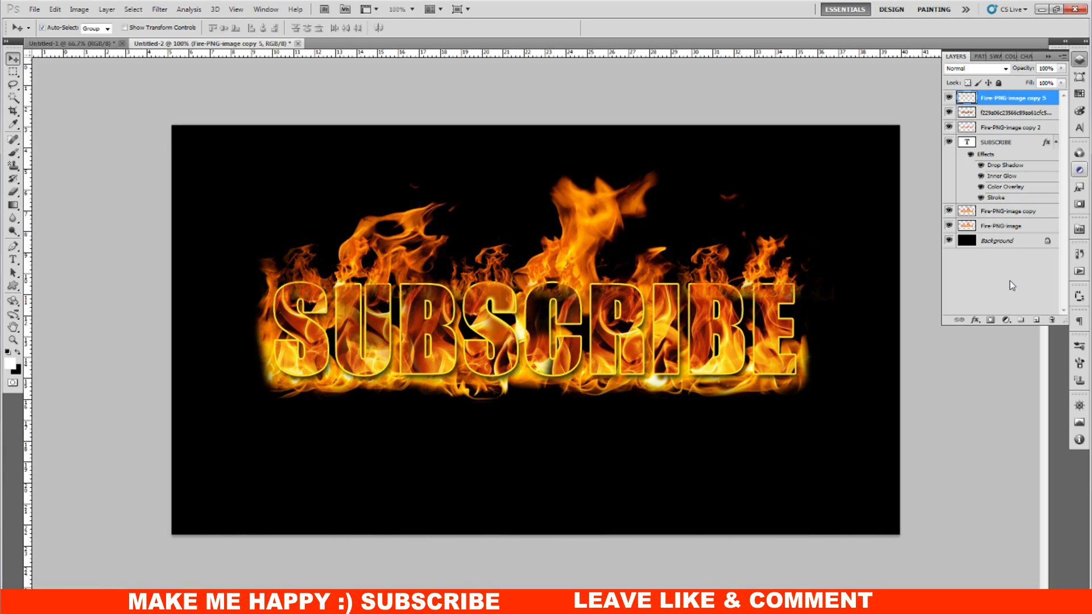
left_click(986, 142)
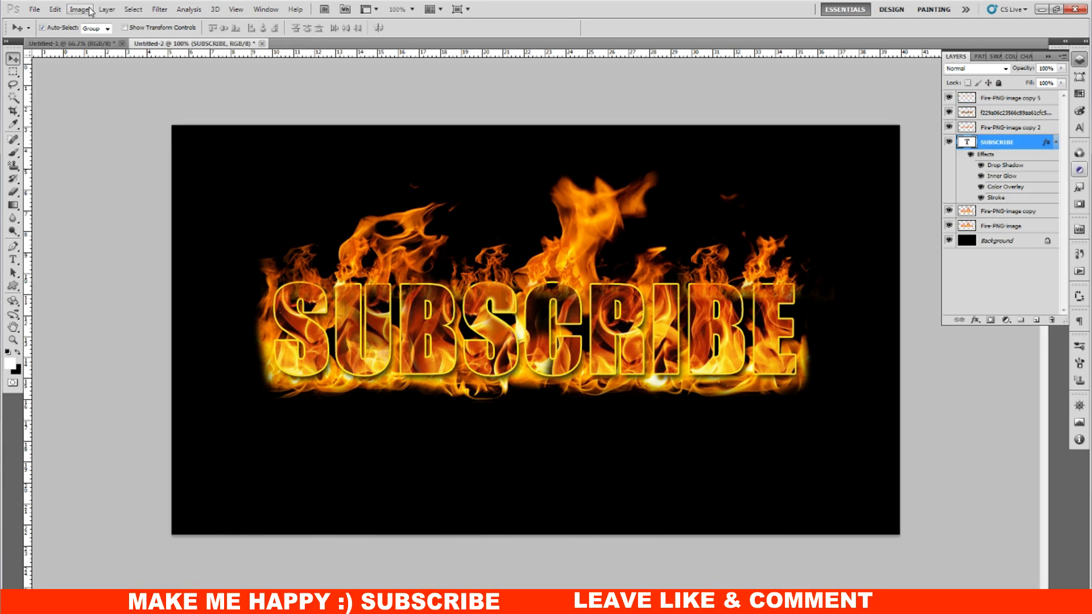
- Open Liquify on the SUBSCRIBE text, rasterizing it, and zoom the preview to 200%
left_click(160, 10)
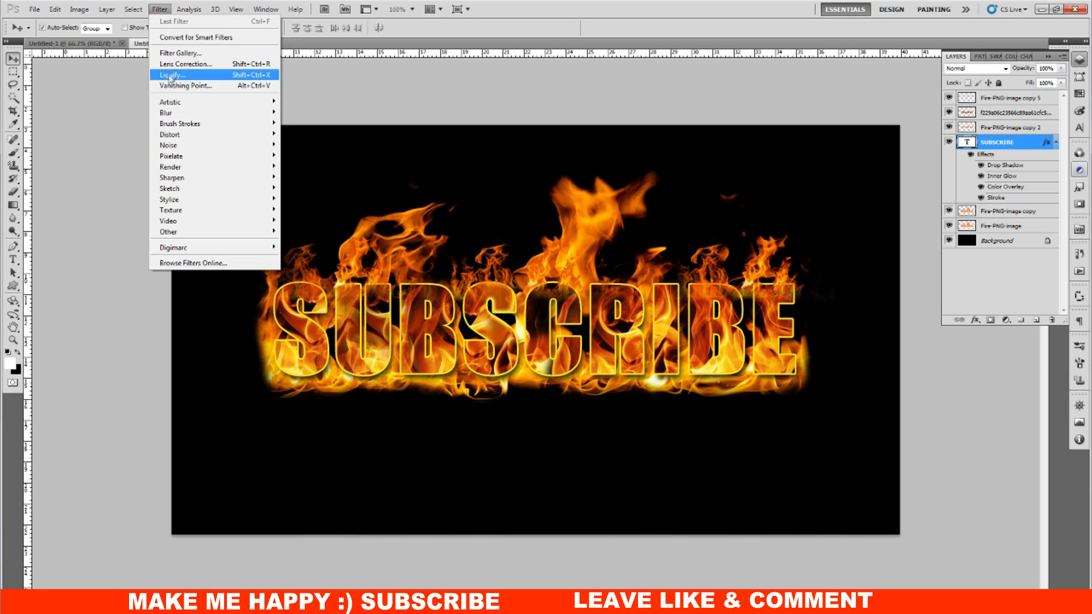
left_click(218, 79)
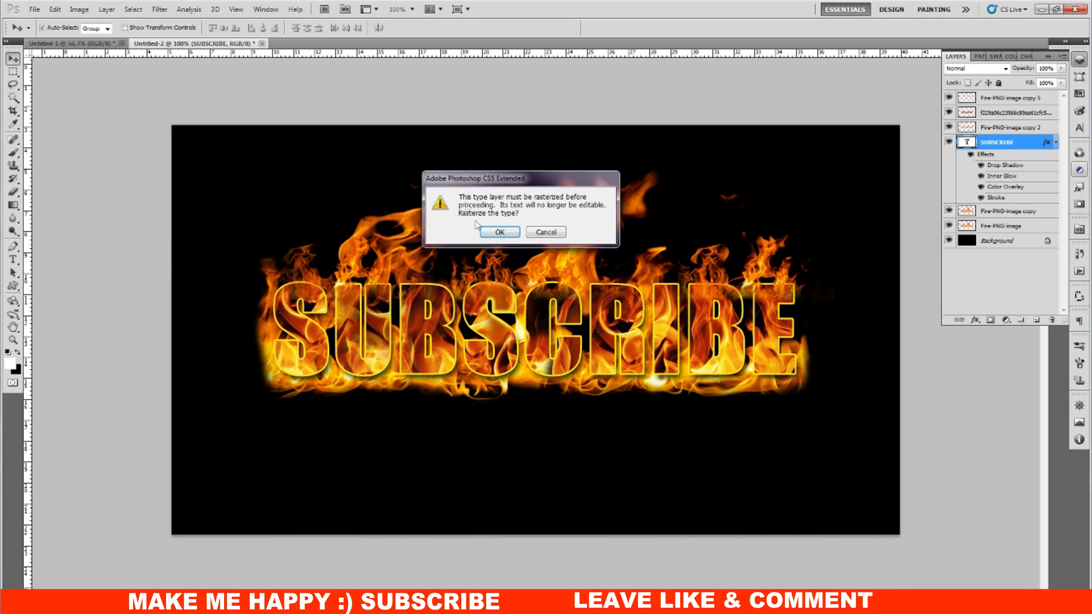
left_click(493, 232)
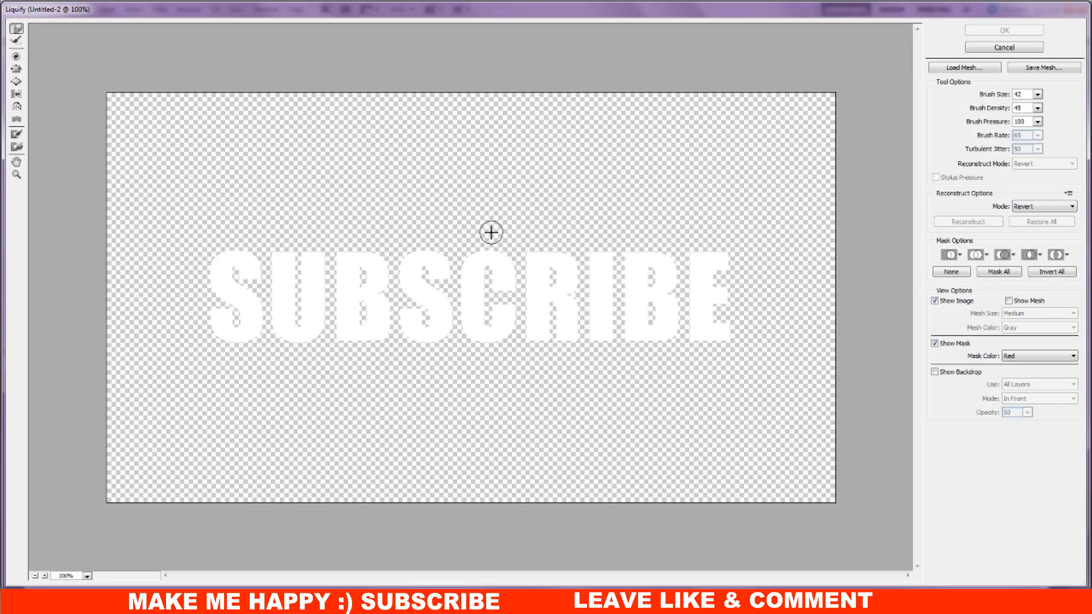
left_click(492, 233)
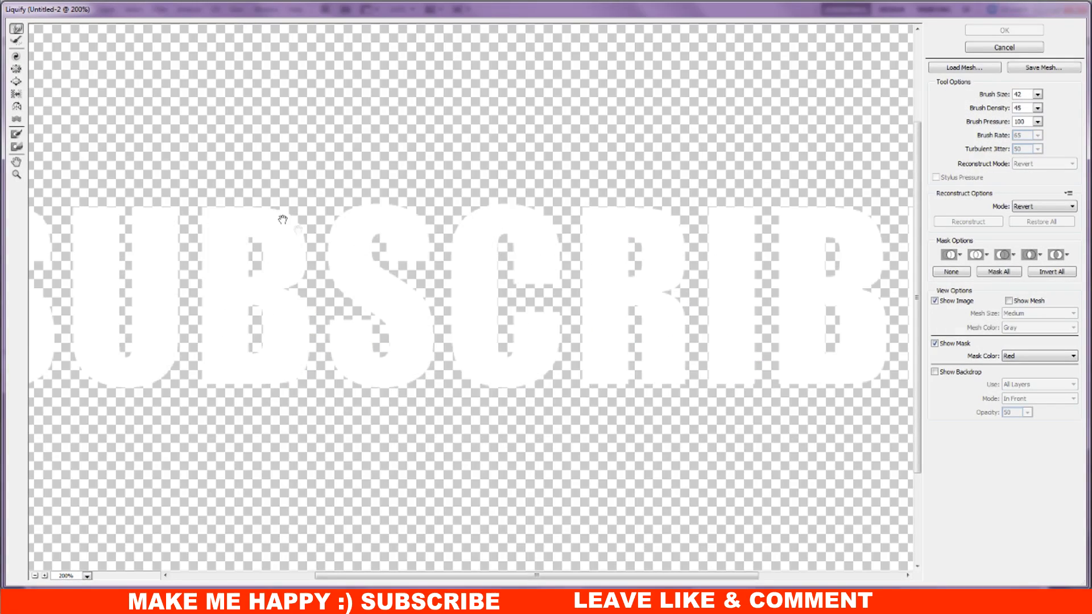
left_click_drag(298, 227, 434, 206)
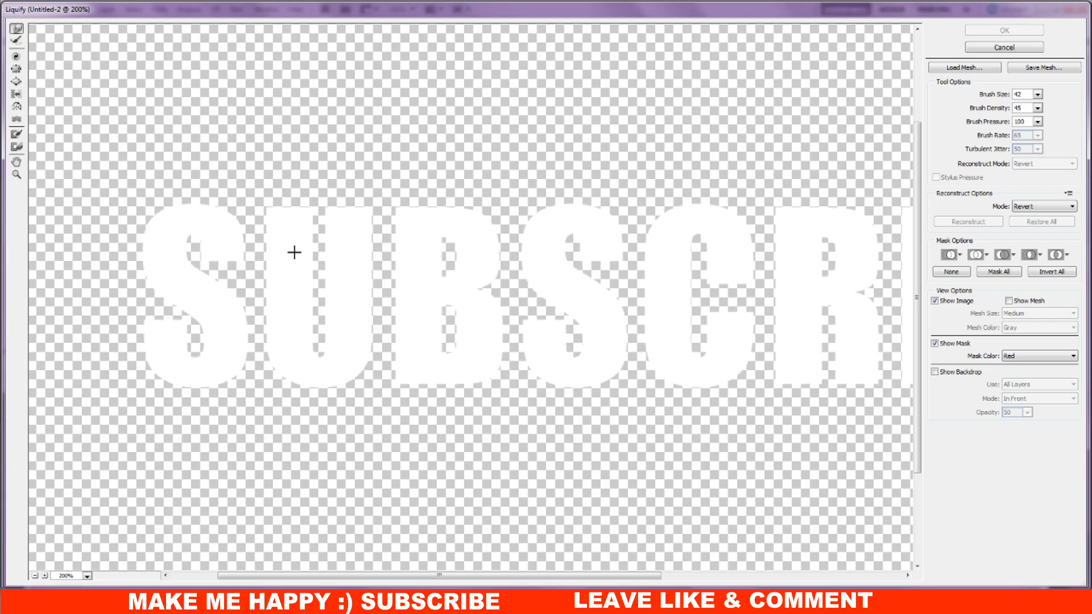
- Forward Warp the letter edges with brush sizes from 26 down to 12, then apply Liquify
key("bracketleft")
key("bracketleft")
key("bracketleft")
key("bracketleft")
key("bracketleft")
key("bracketleft")
key("bracketleft")
key("bracketleft")
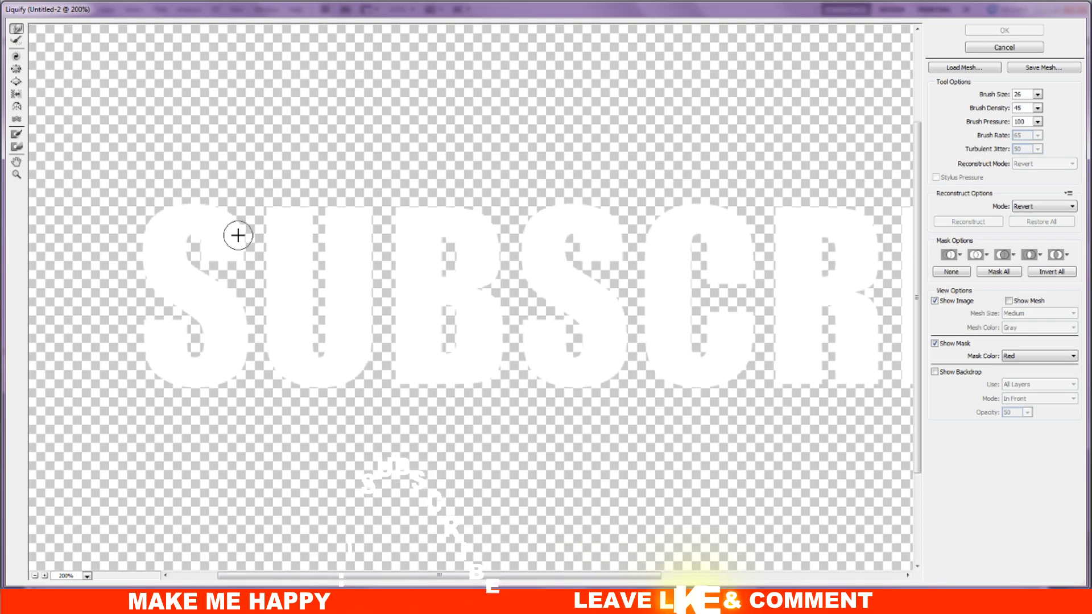
left_click_drag(234, 238, 239, 325)
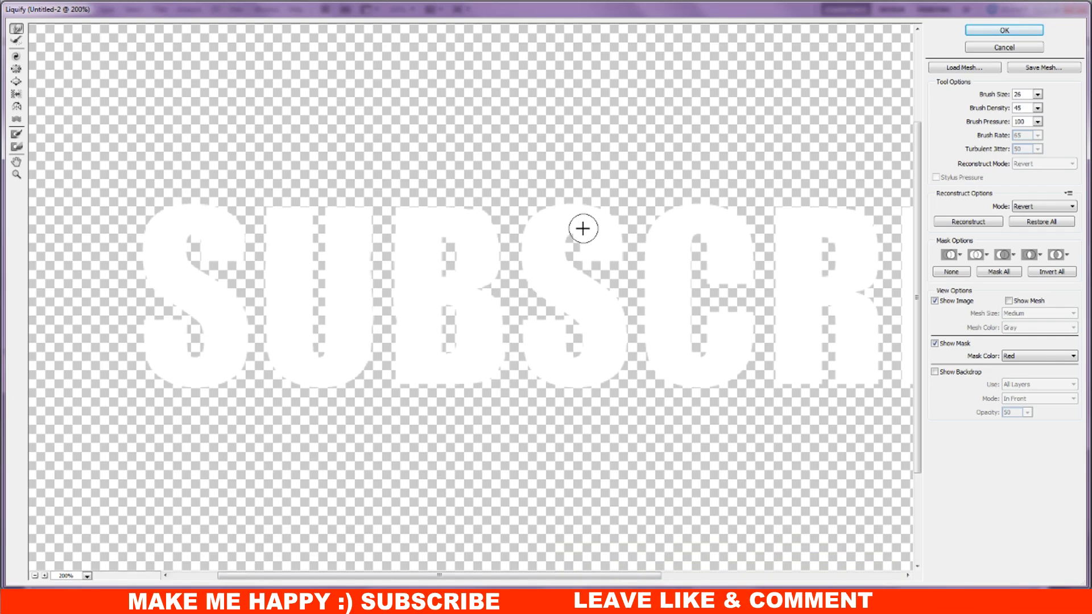
key("bracketleft")
left_click_drag(839, 375, 591, 284)
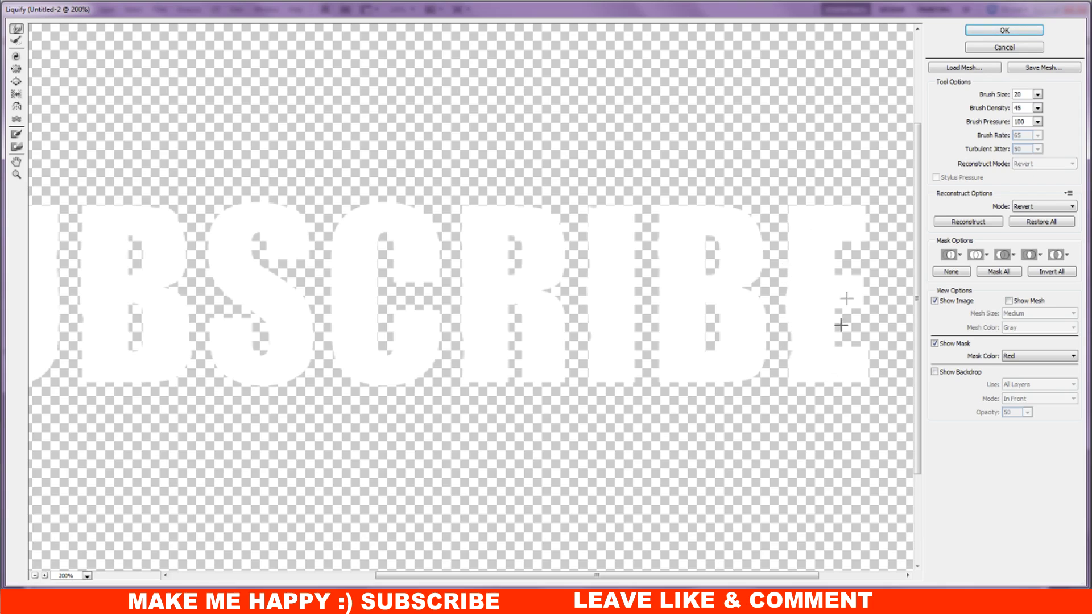
key("bracketleft")
key("bracketleft")
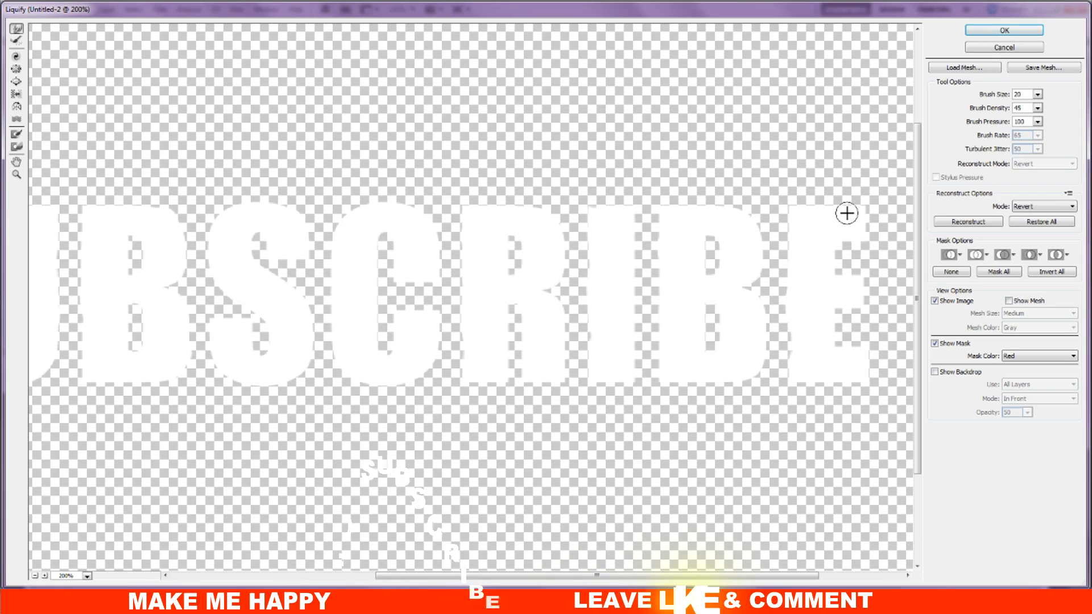
key("bracketleft")
key("bracketleft")
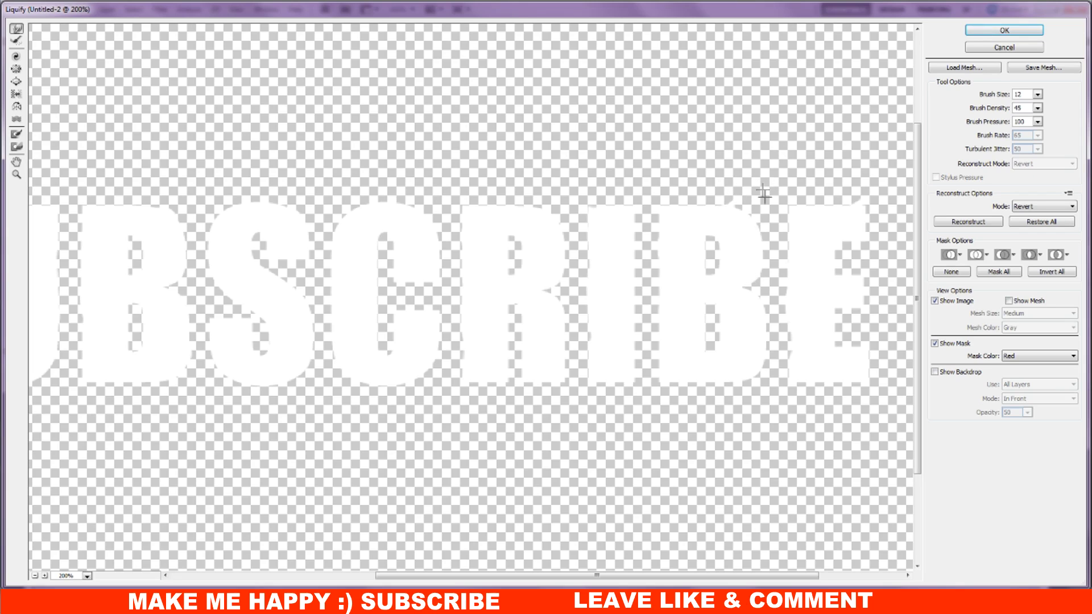
left_click(1004, 30)
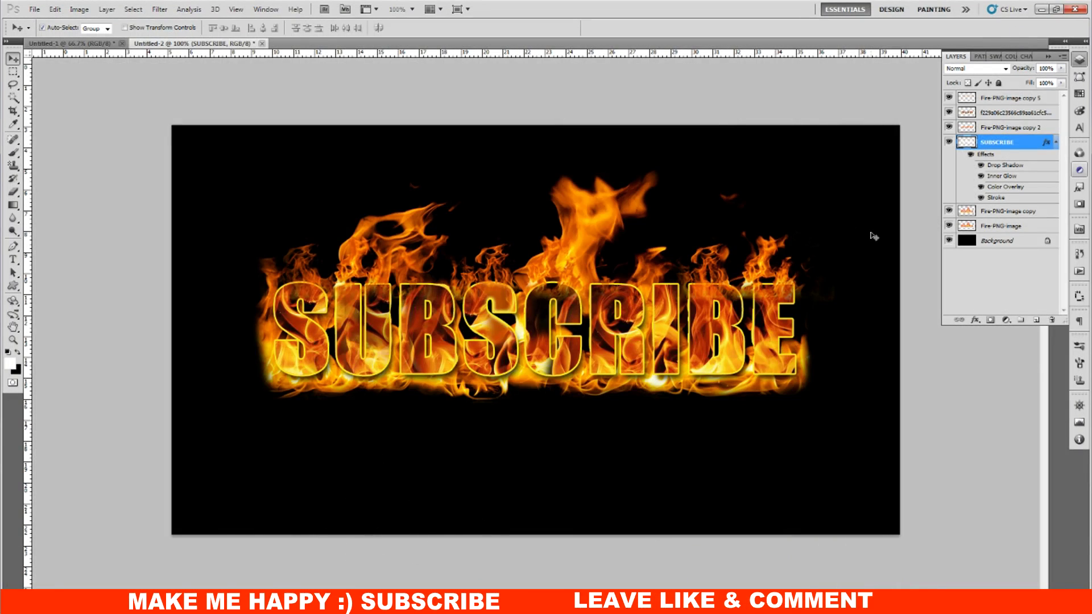
left_click(948, 142)
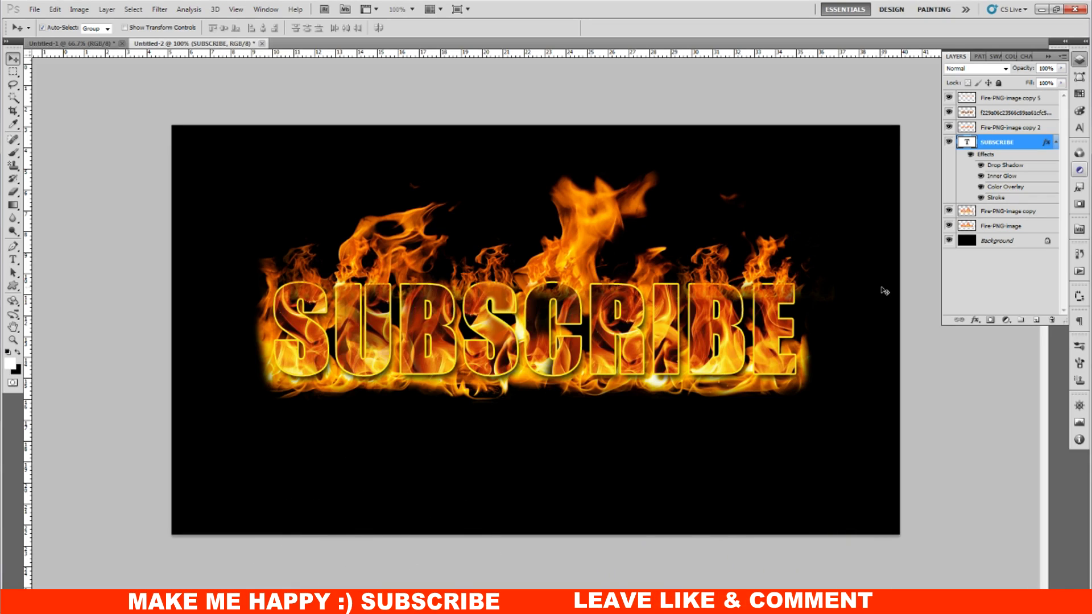
left_click(883, 291)
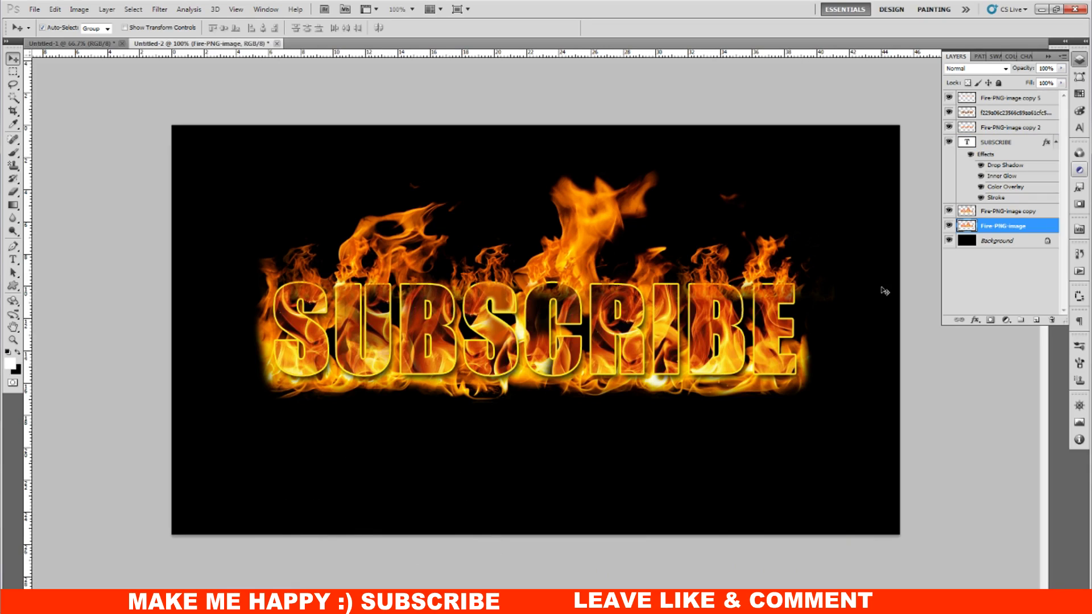
key("alt+bracketright")
key("alt+bracketright")
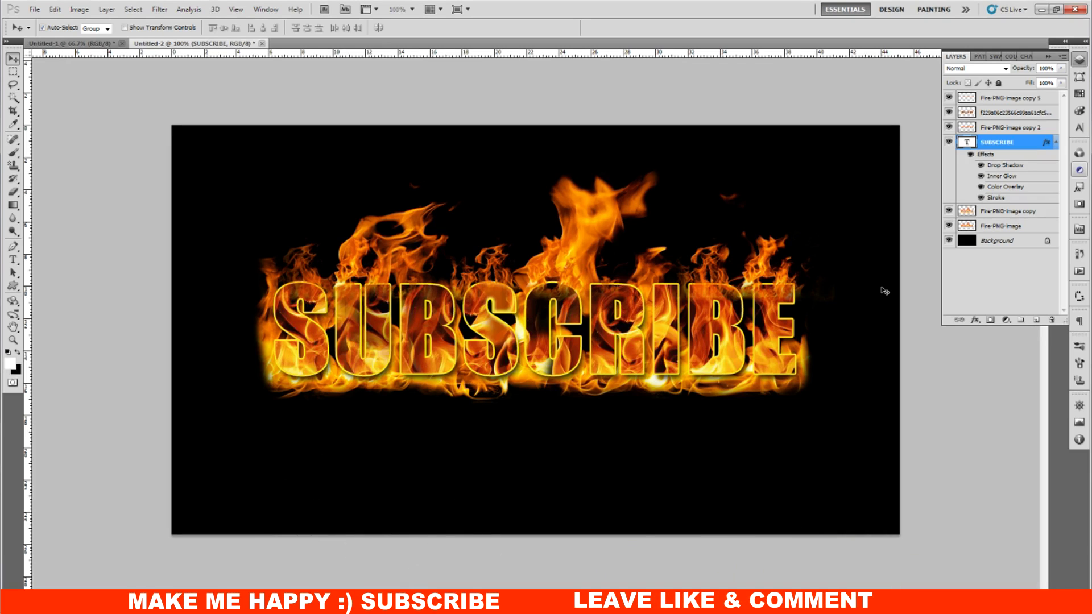
key("ctrl+plus")
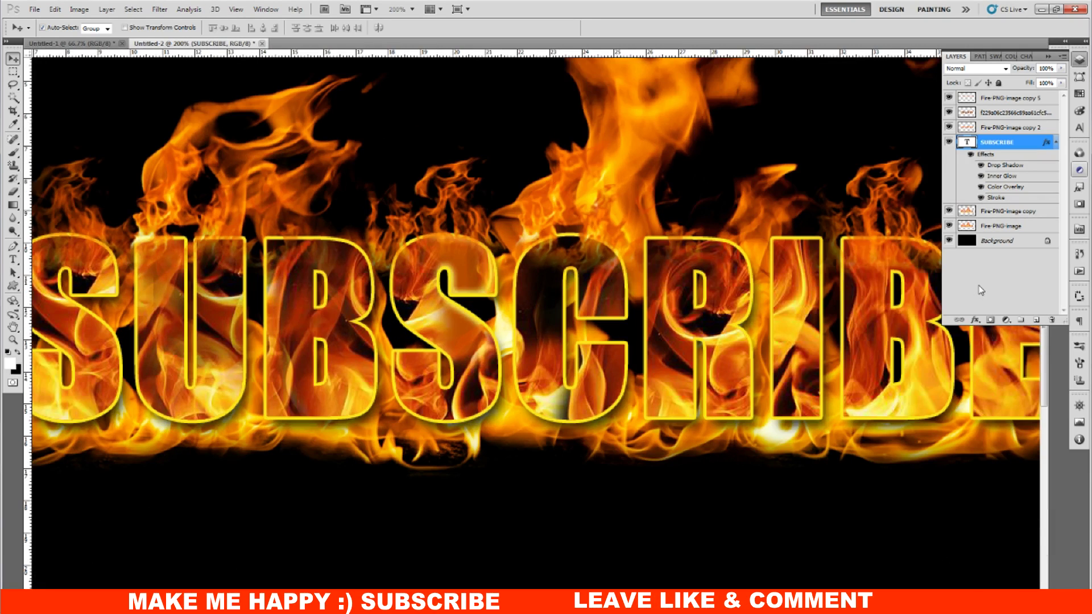
key("ctrl+minus")
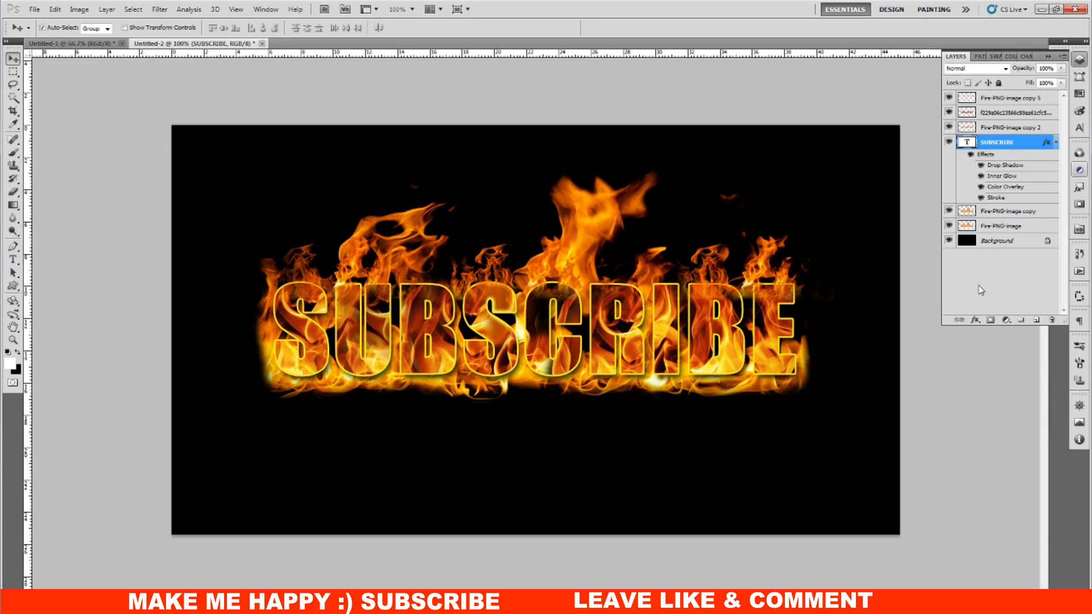
key("alt+bracketleft")
key("alt+bracketleft")
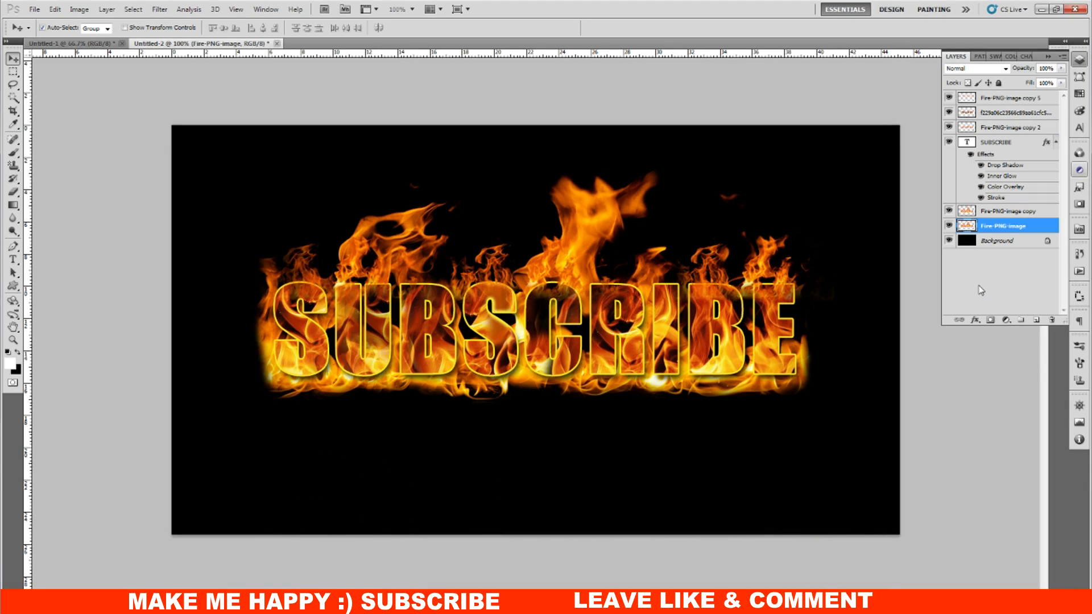
key("alt+bracketright")
key("alt+bracketright")
key("alt+bracketleft")
key("alt+bracketleft")
key("alt+bracketright")
key("alt+bracketright")
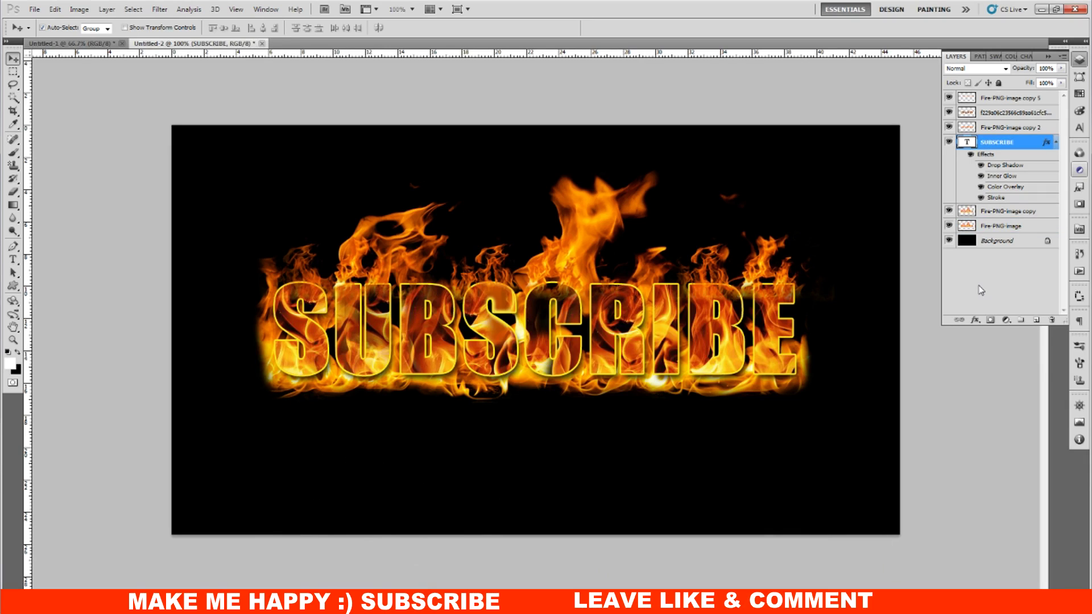
key("alt+bracketleft")
key("alt+bracketleft")
key("alt+bracketright")
key("alt+bracketright")
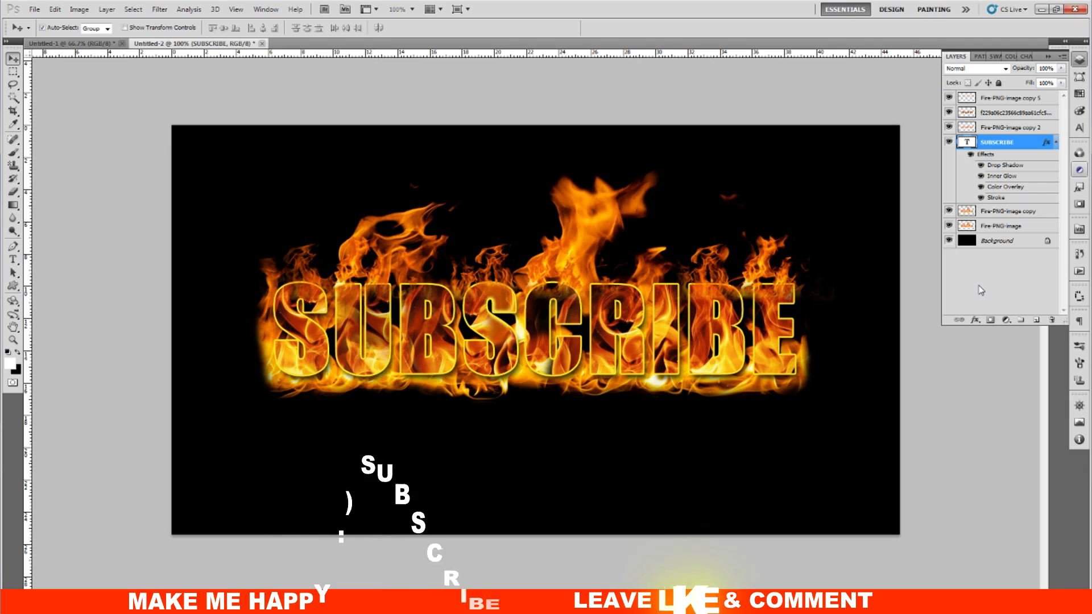
key("alt+bracketleft")
key("alt+bracketleft")
key("alt+bracketright")
key("alt+bracketright")
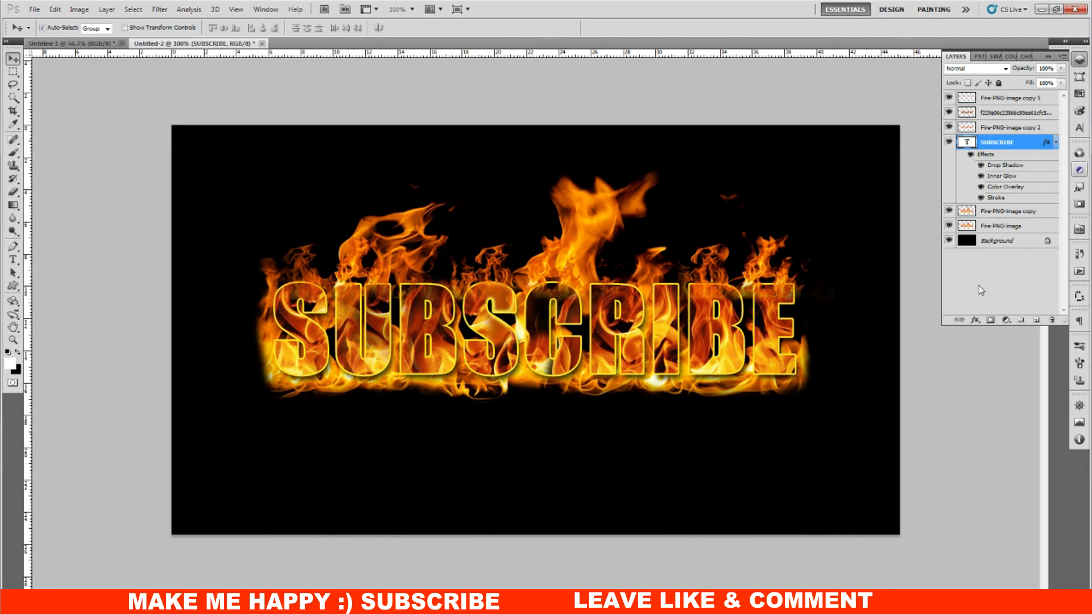
key("alt+bracketleft")
key("alt+bracketleft")
key("alt+bracketright")
key("alt+bracketright")
key("alt+bracketleft")
key("alt+bracketleft")
key("alt+bracketright")
key("alt+bracketright")
key("alt+bracketleft")
key("alt+bracketleft")
key("alt+bracketright")
key("alt+bracketright")
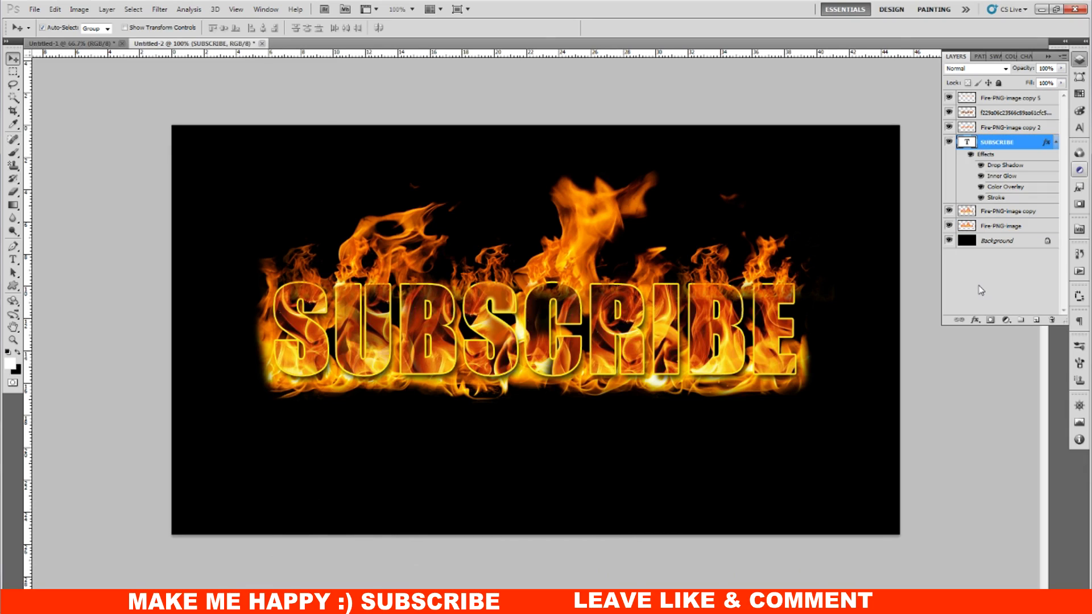